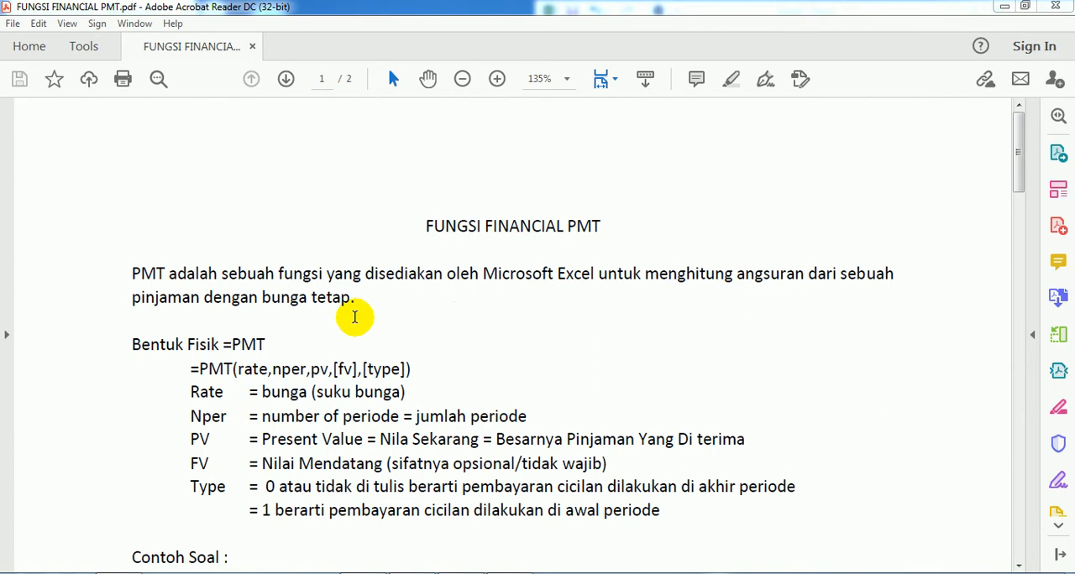
# Read the PMT function's syntax, its argument definitions and the example loan problem in the PDF
pyautogui.scroll(-3, 439, 310)
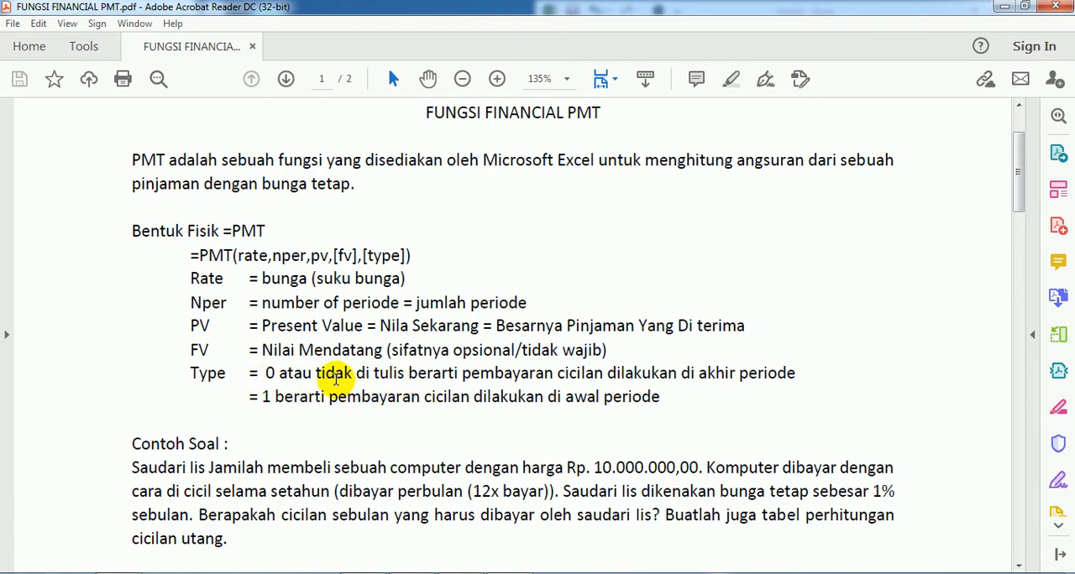
pyautogui.scroll(3, 346, 372)
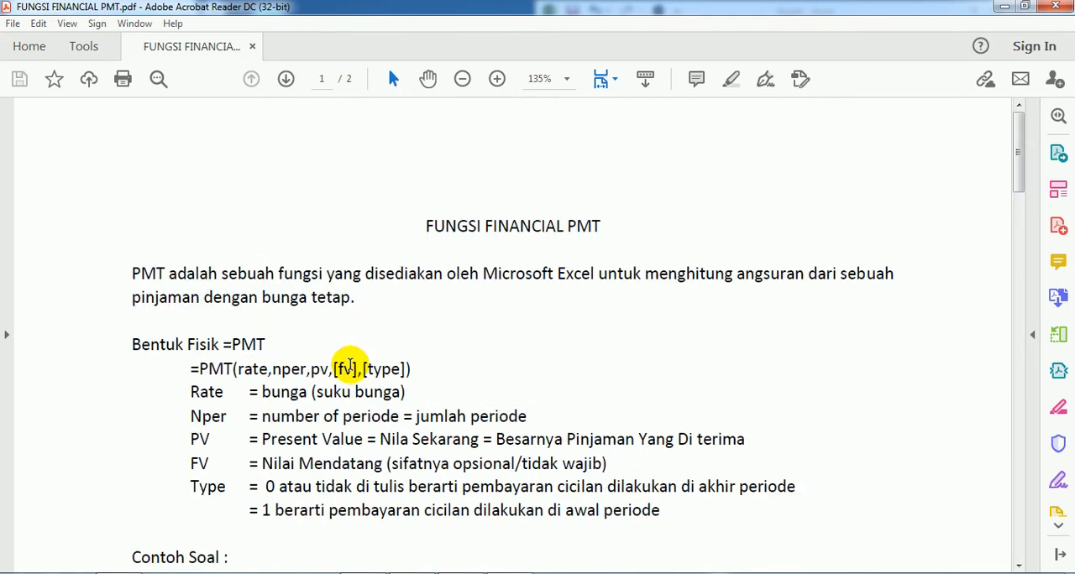
pyautogui.scroll(-2, 350, 366)
pyautogui.scroll(-3, 349, 365)
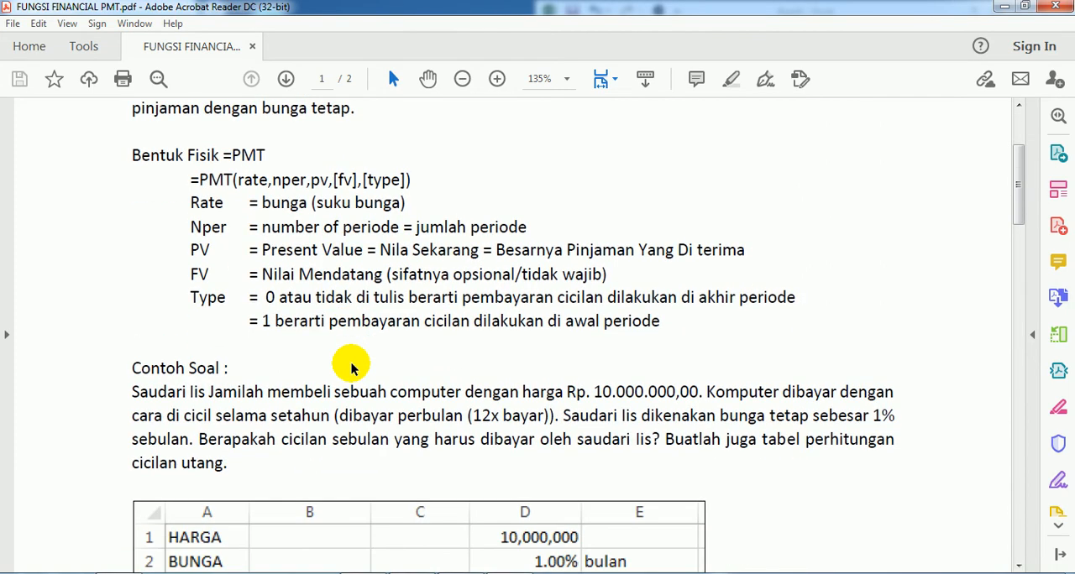
pyautogui.scroll(-2, 351, 362)
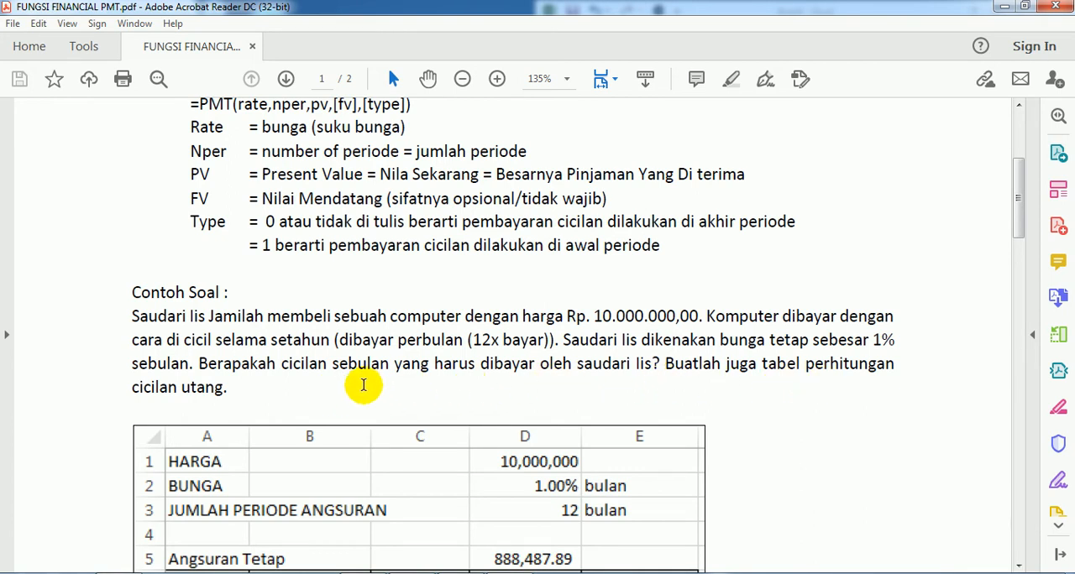
pyautogui.scroll(-4, 363, 378)
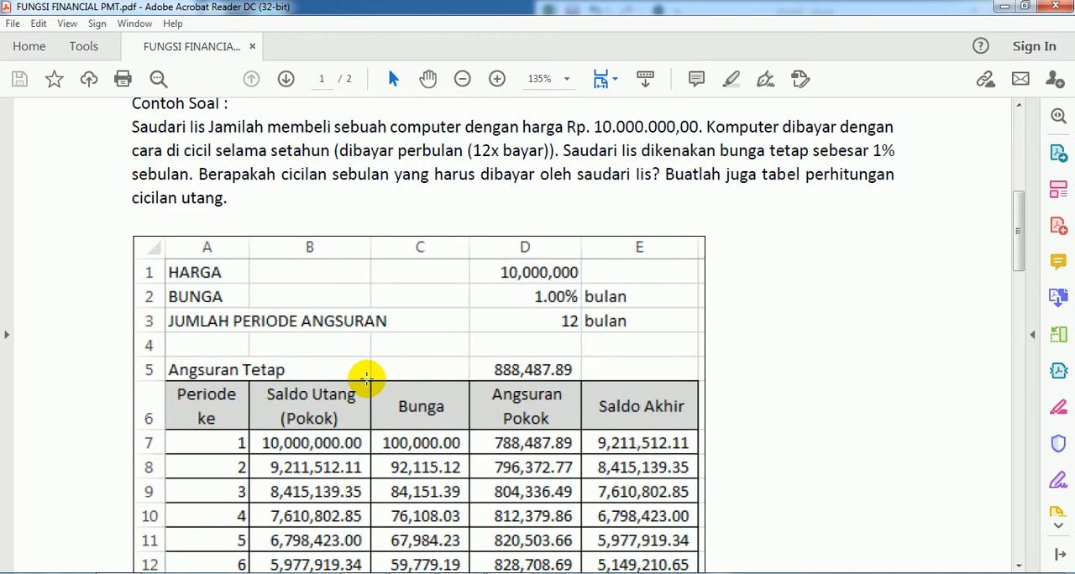
# Examine the example installment table, covering the interest, principal installment and ending balance of all 12 periods
pyautogui.scroll(-1, 366, 379)
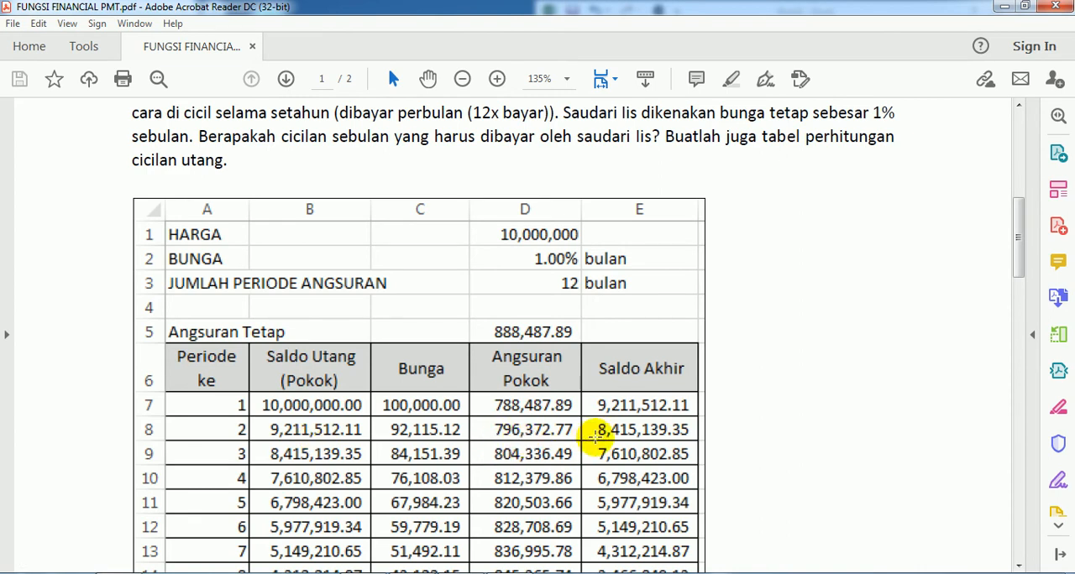
pyautogui.scroll(-5, 650, 470)
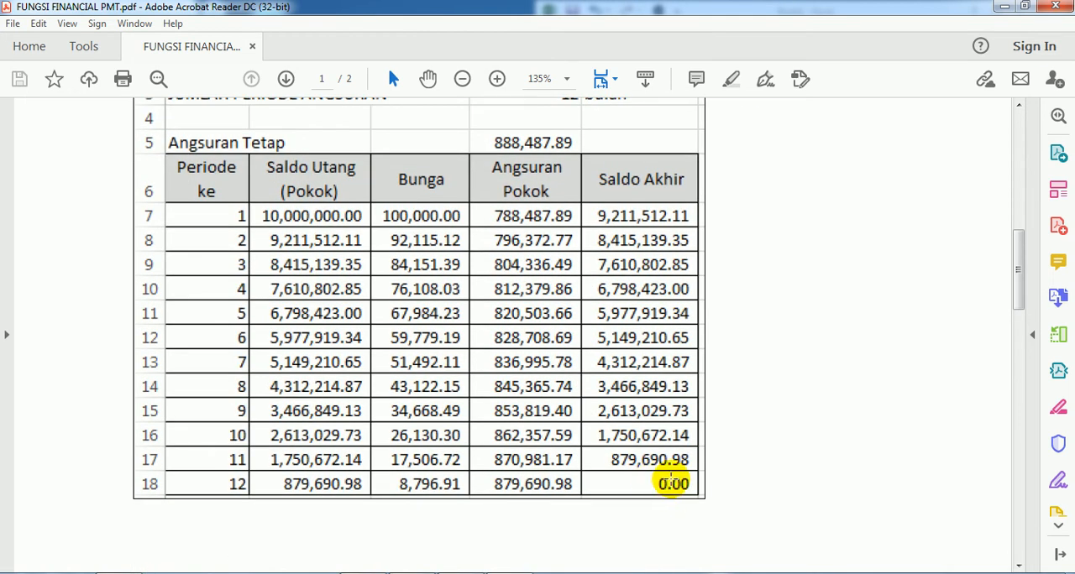
pyautogui.scroll(1, 672, 484)
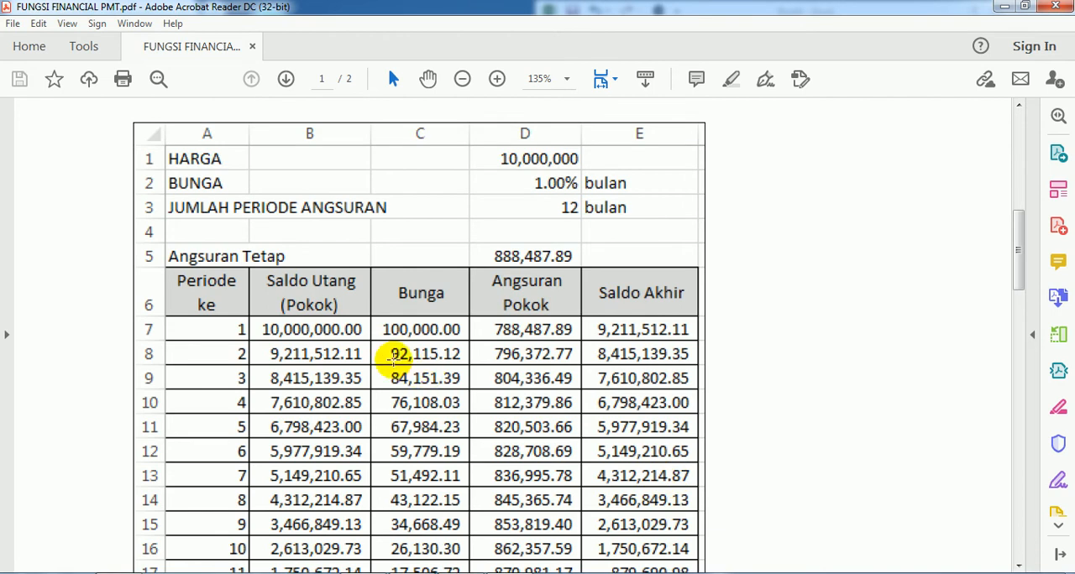
pyautogui.scroll(3, 390, 414)
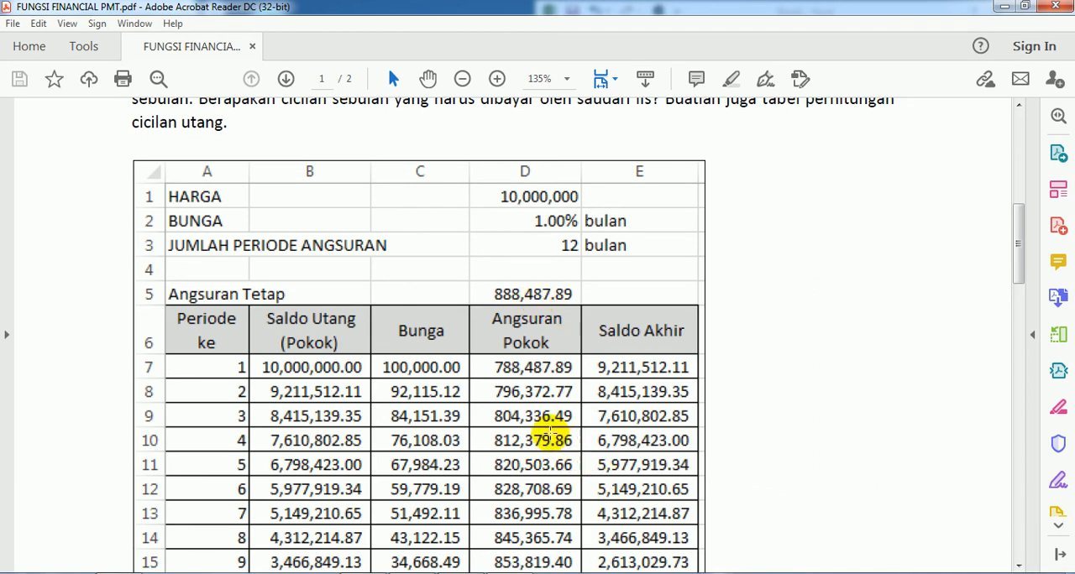
pyautogui.scroll(-1, 540, 417)
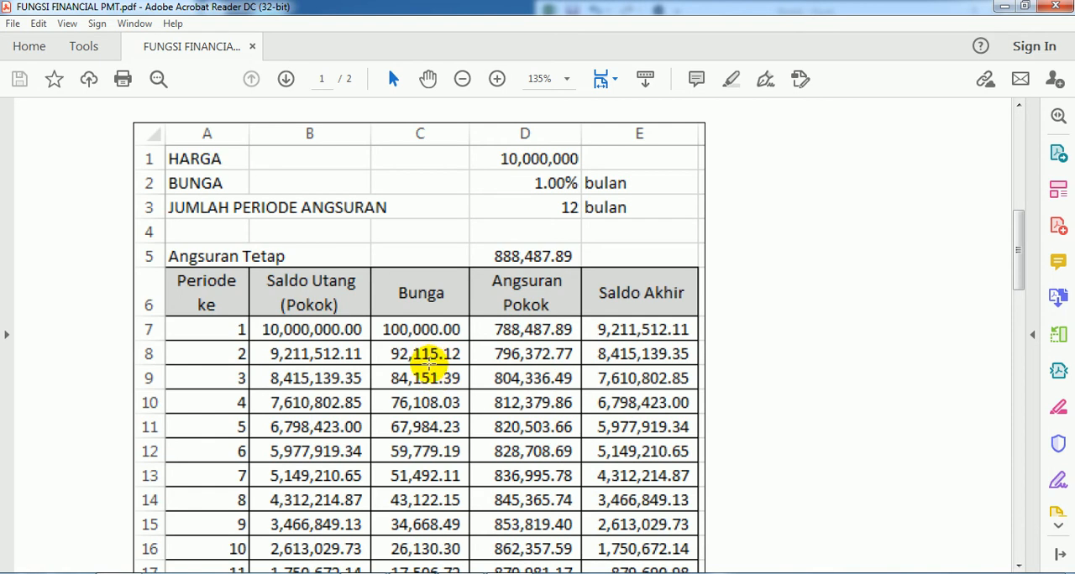
pyautogui.scroll(1, 427, 357)
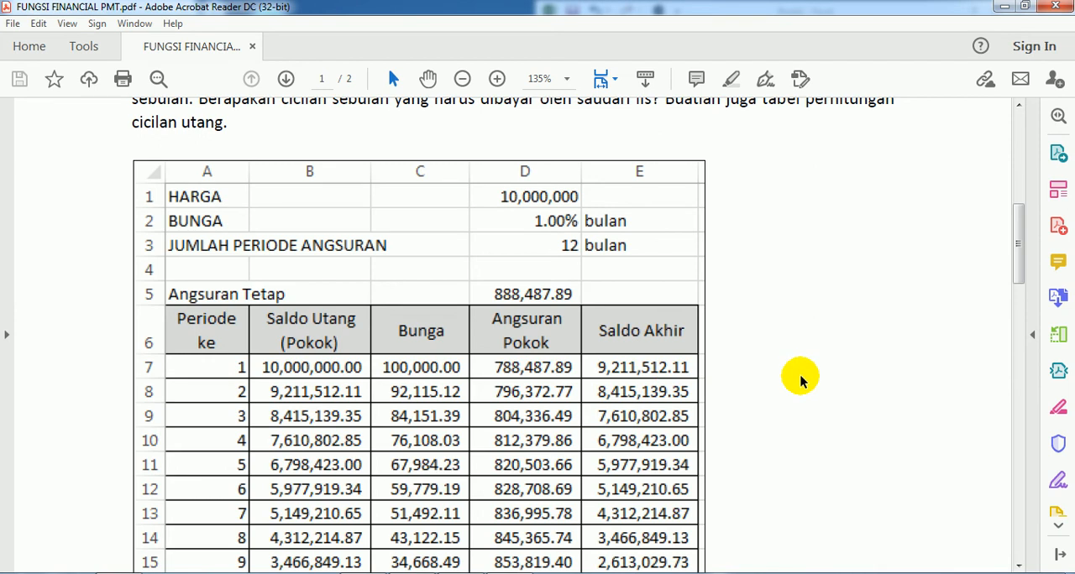
pyautogui.scroll(-10, 480, 391)
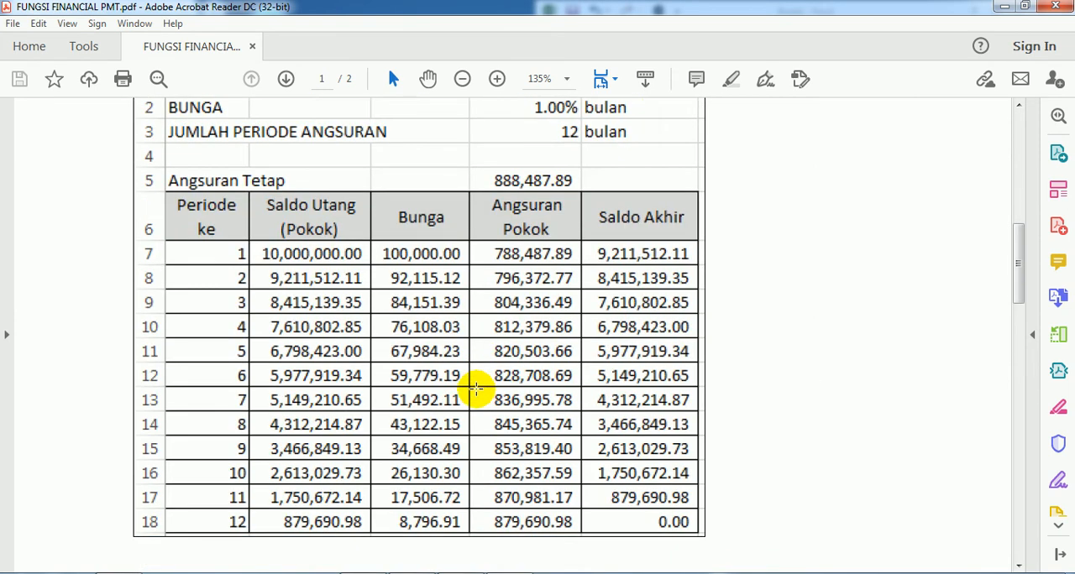
# Examine the formula version of the table on page 2, including the PMT formula, and return to the page 1 table
pyautogui.scroll(-5, 481, 391)
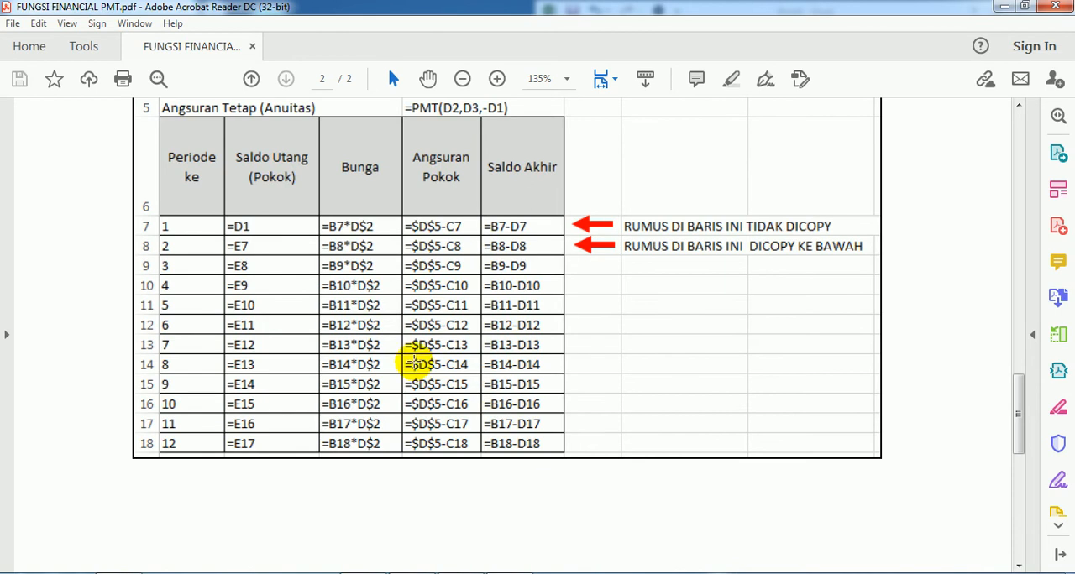
pyautogui.scroll(1, 414, 363)
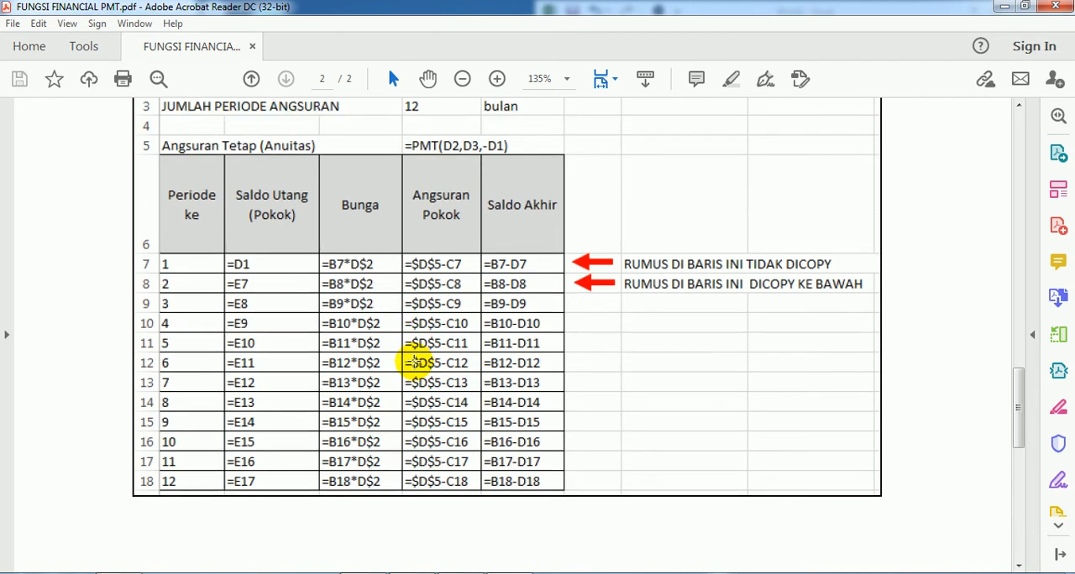
pyautogui.scroll(1, 414, 362)
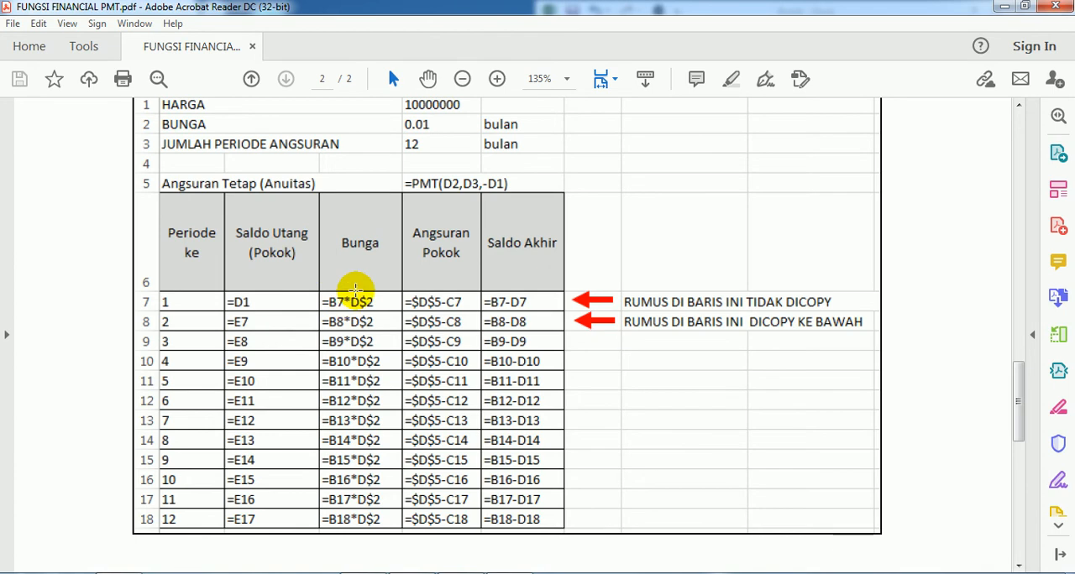
pyautogui.scroll(1, 271, 267)
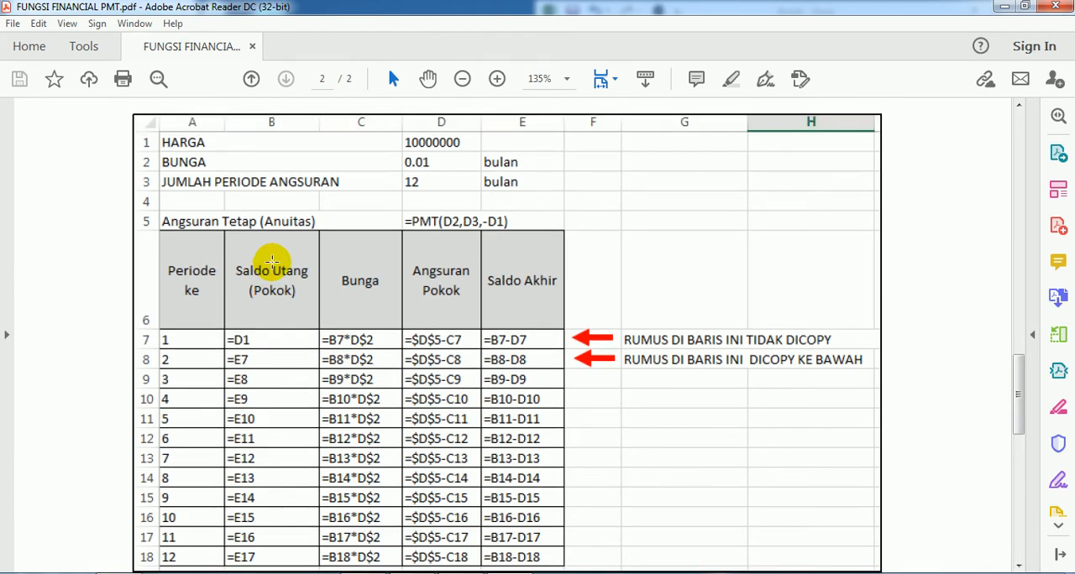
pyautogui.scroll(2, 272, 261)
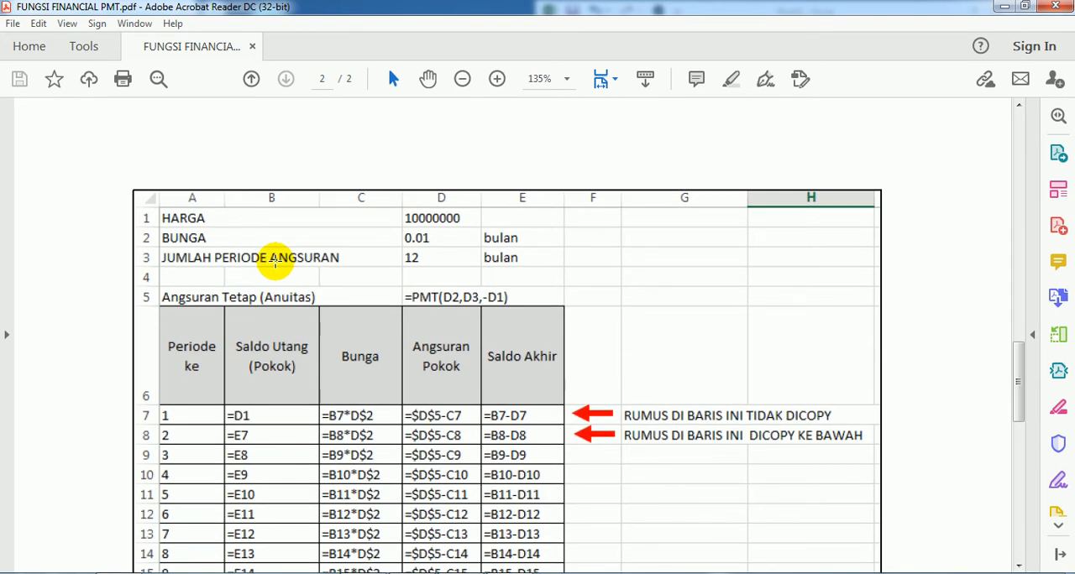
pyautogui.scroll(1, 470, 345)
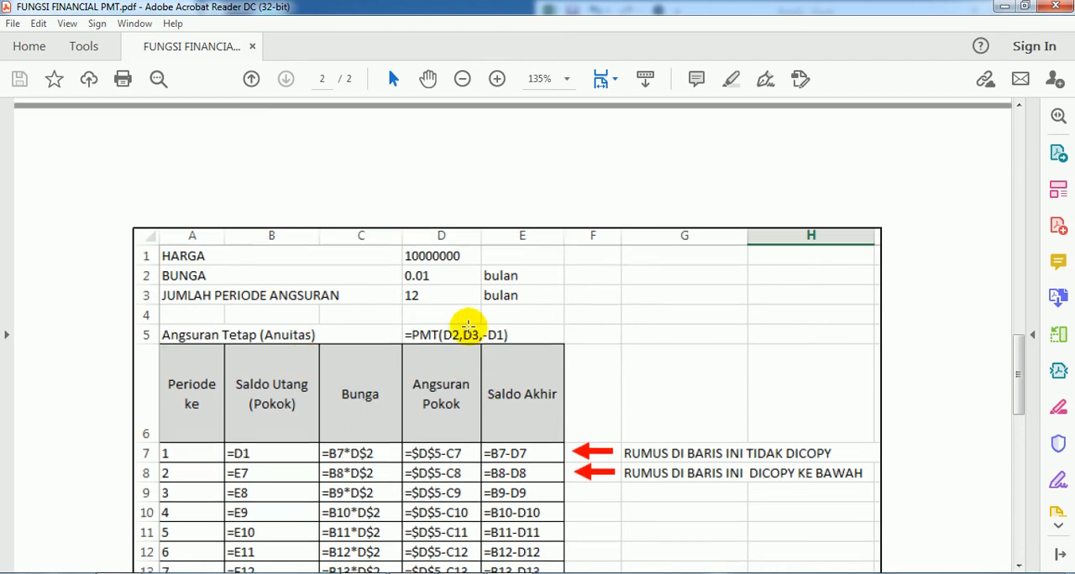
pyautogui.scroll(-2, 468, 325)
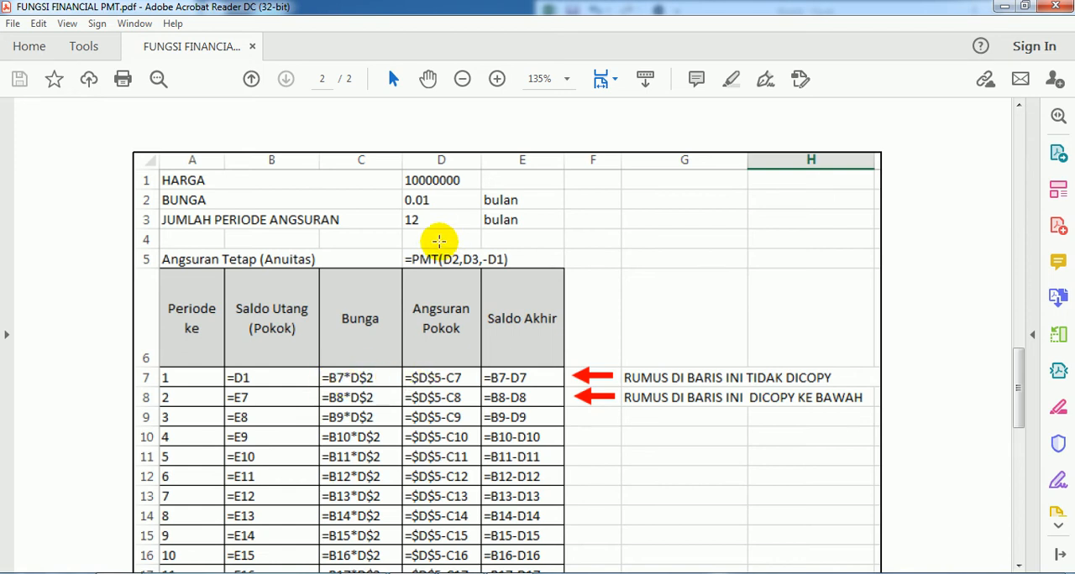
pyautogui.scroll(3, 444, 300)
pyautogui.scroll(7, 444, 299)
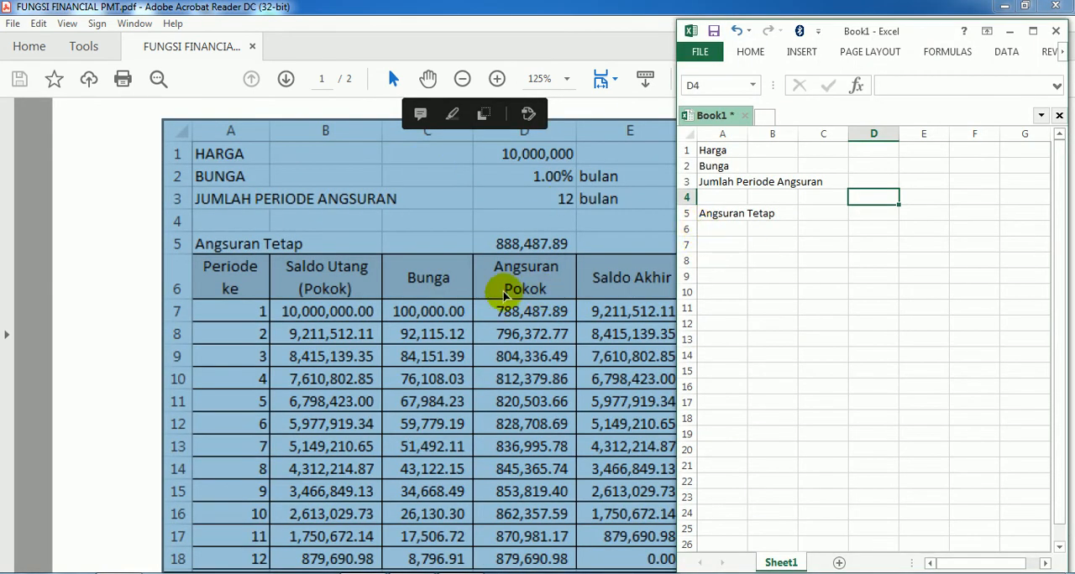
# Clear the selection in the PDF, switch to the Excel workbook and enter 10,000,000 for Harga in cell D1
pyautogui.click(109, 263)
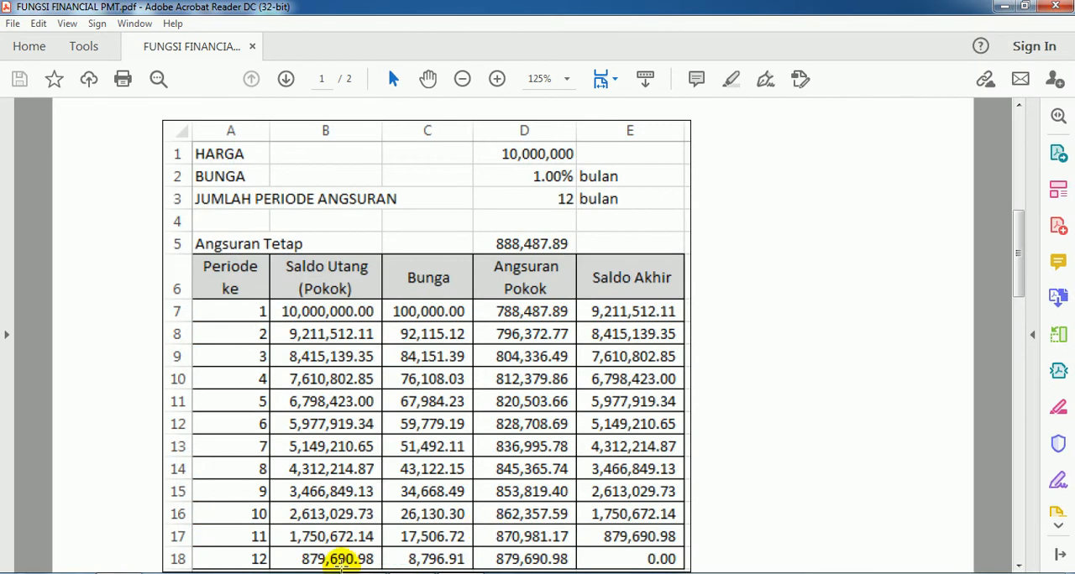
pyautogui.click(340, 573)
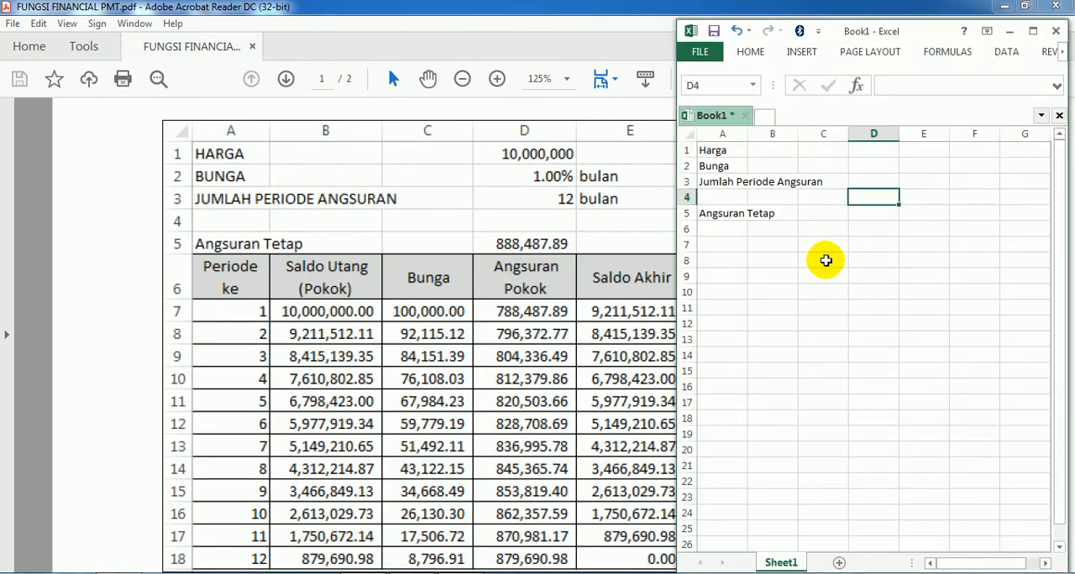
pyautogui.click(863, 152)
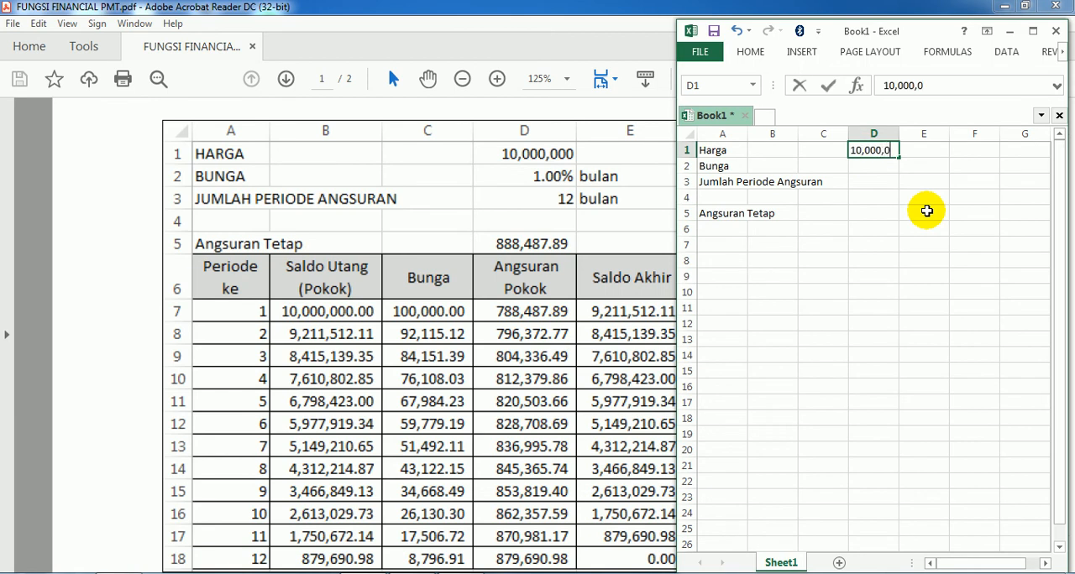
pyautogui.press('Return')
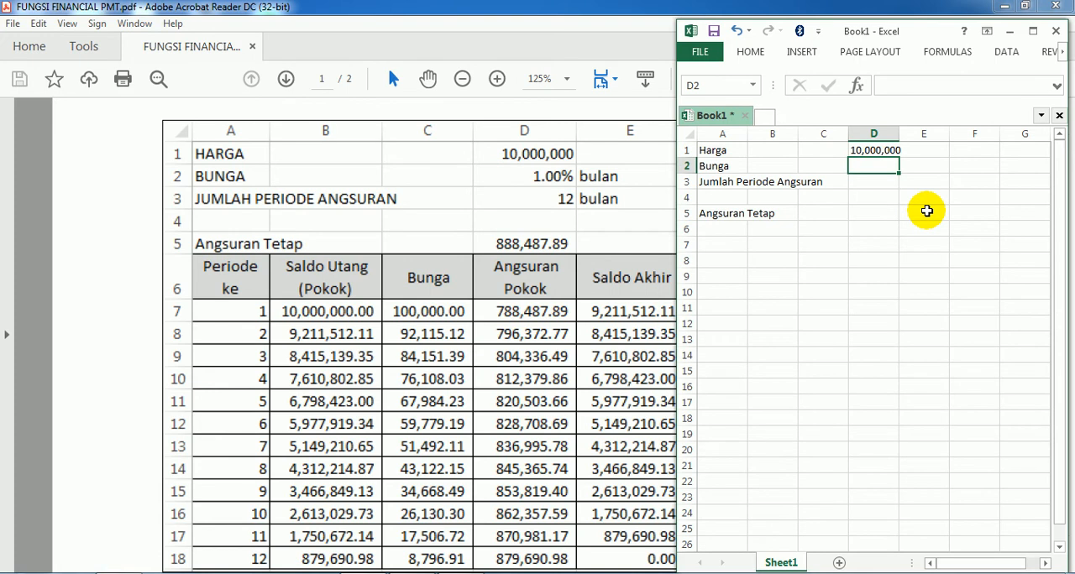
# Widen column D and re-enter the Harga amount in cell D1 as 10.000.000
pyautogui.moveTo(898, 133); pyautogui.dragTo(936, 135)
pyautogui.click(893, 149)
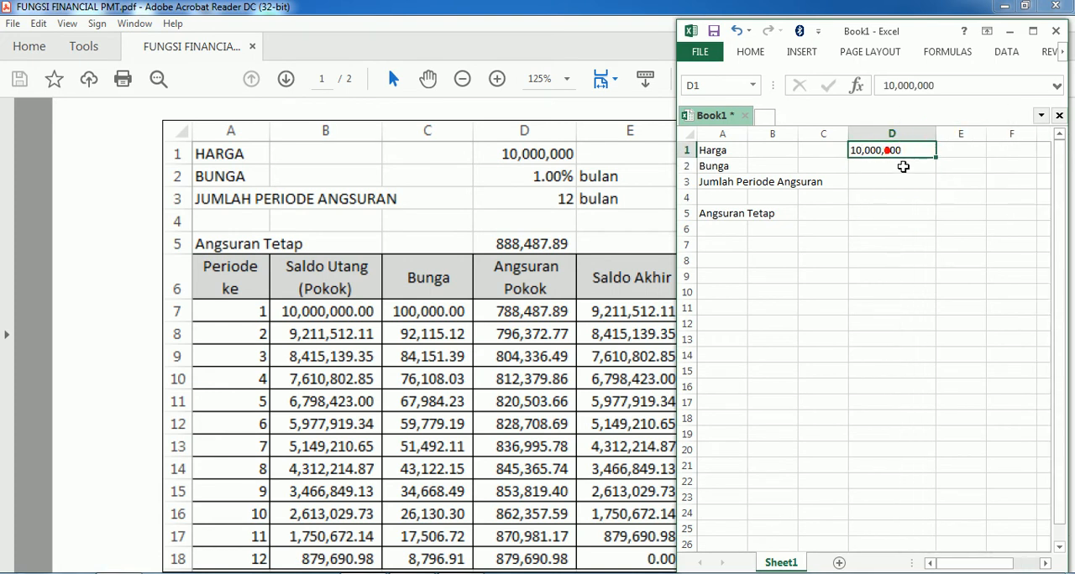
pyautogui.write('1')
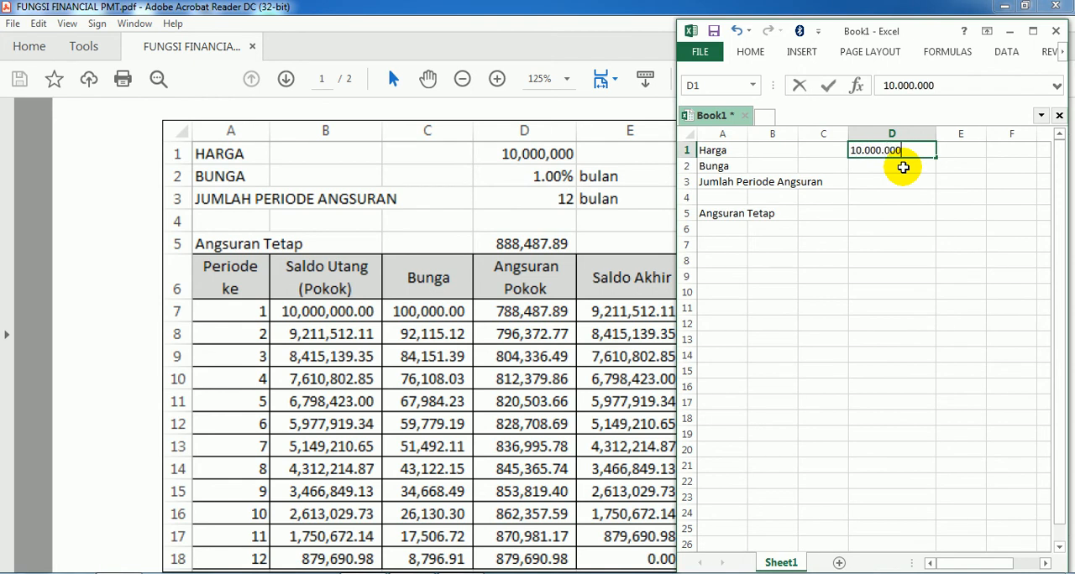
pyautogui.write('0.000.000')
pyautogui.press('Return')
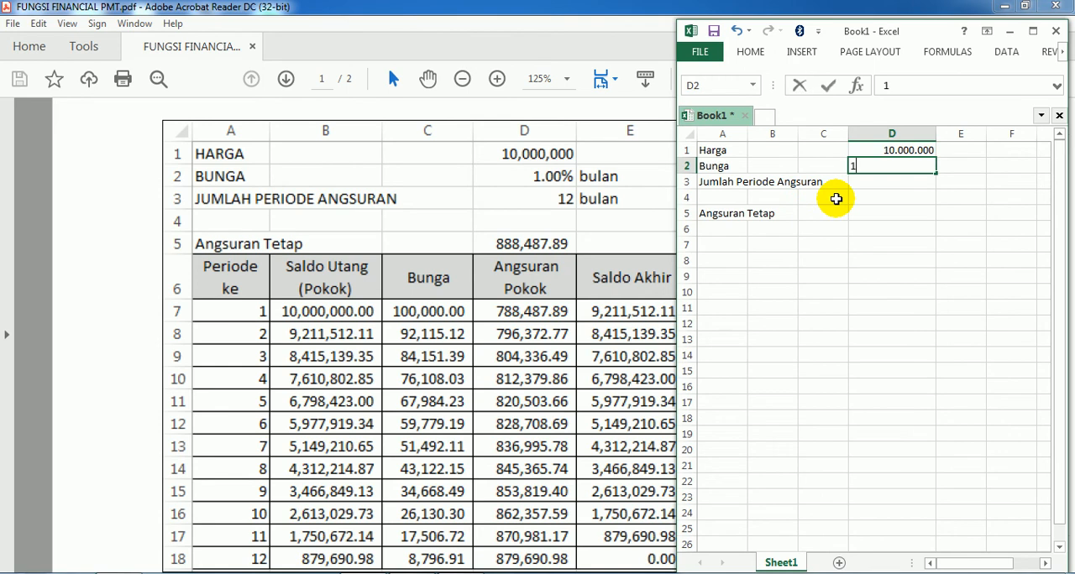
# Enter 1% for Bunga in cell D2 and 12 for Jumlah Periode Angsuran in cell D3
pyautogui.press('Return')
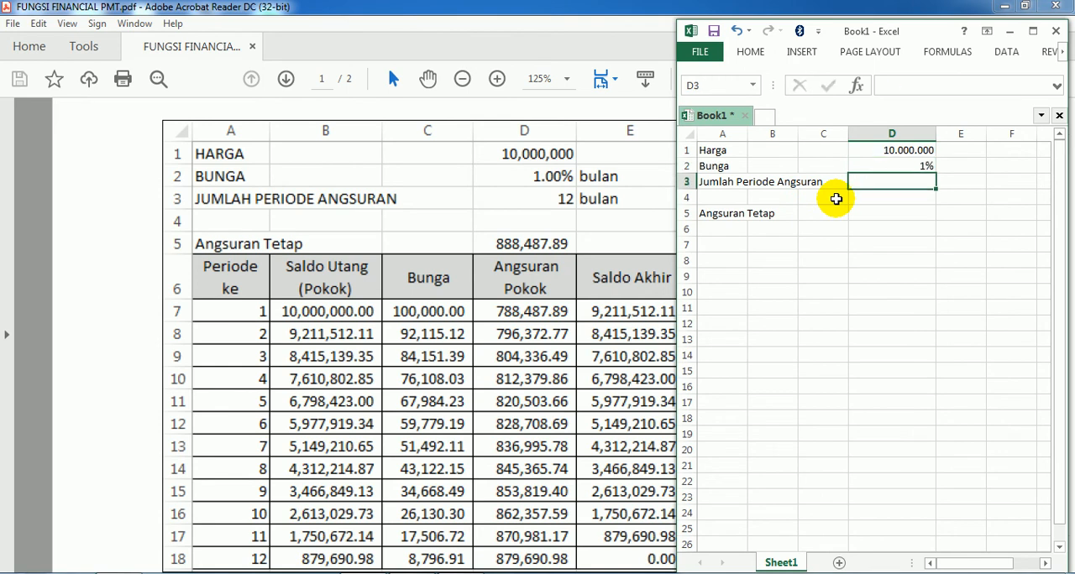
pyautogui.write('12')
pyautogui.press('Tab')
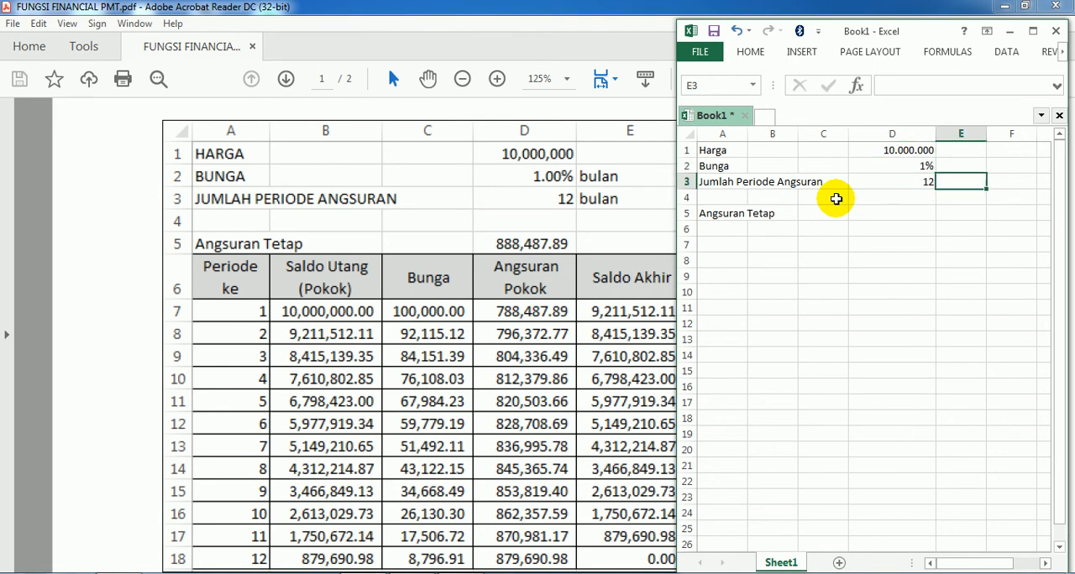
# Enter the unit "Bulan" in cells E2 and E3 beside the interest and period values
pyautogui.press('Up')
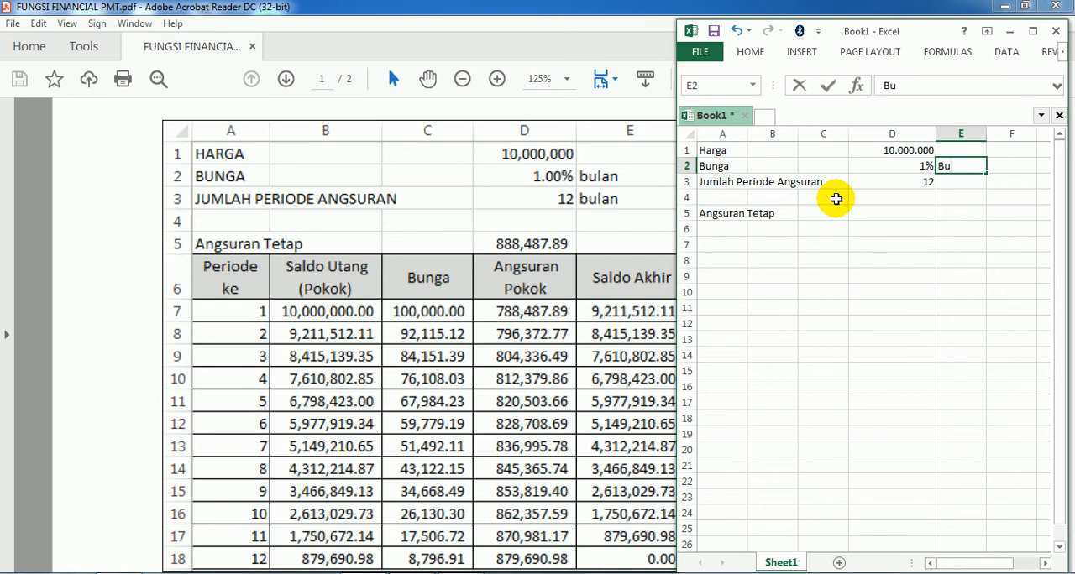
pyautogui.press('Return')
pyautogui.write('Bulan')
pyautogui.press('Return')
# Enter the table headers "Periode Ke" in cell A6 and "Saldo Utang(Pokok)" in cell B6
pyautogui.press('Down')
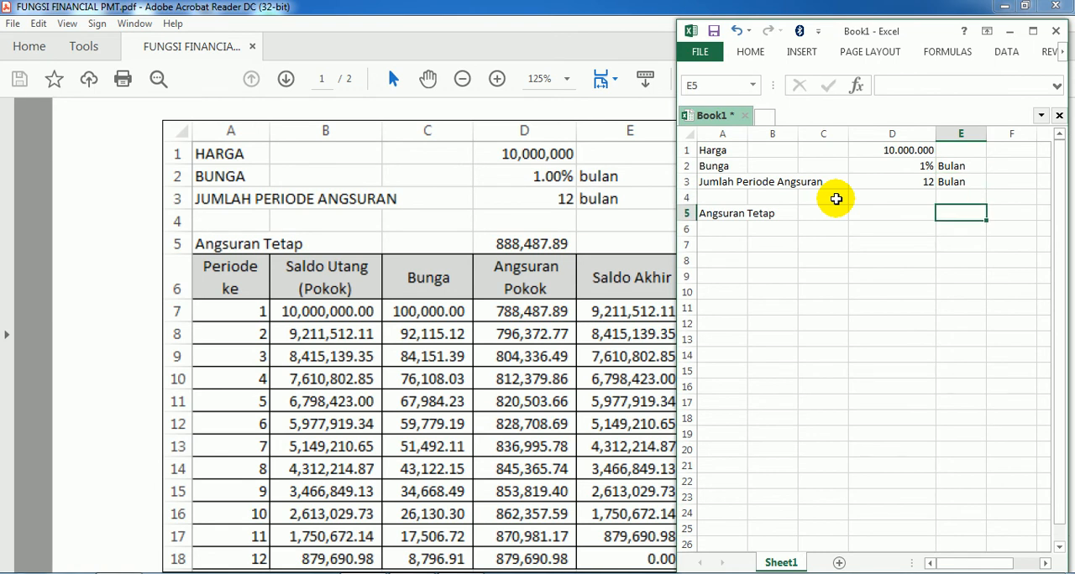
pyautogui.press('Down')
pyautogui.press('Left')
pyautogui.press('Left')
pyautogui.press('Left')
pyautogui.press('Left')
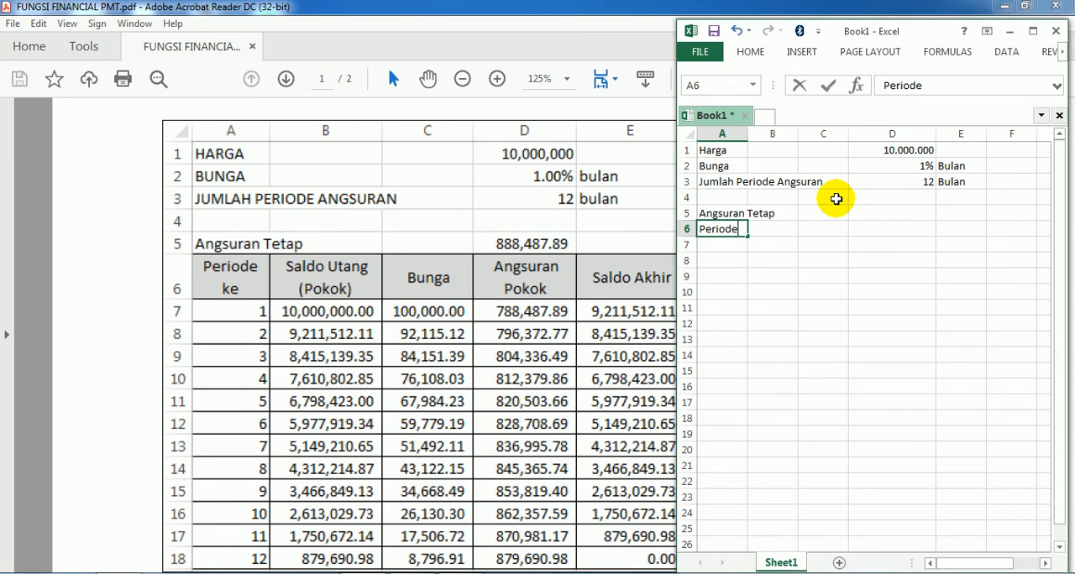
pyautogui.write('Periode Ke')
pyautogui.press('Right')
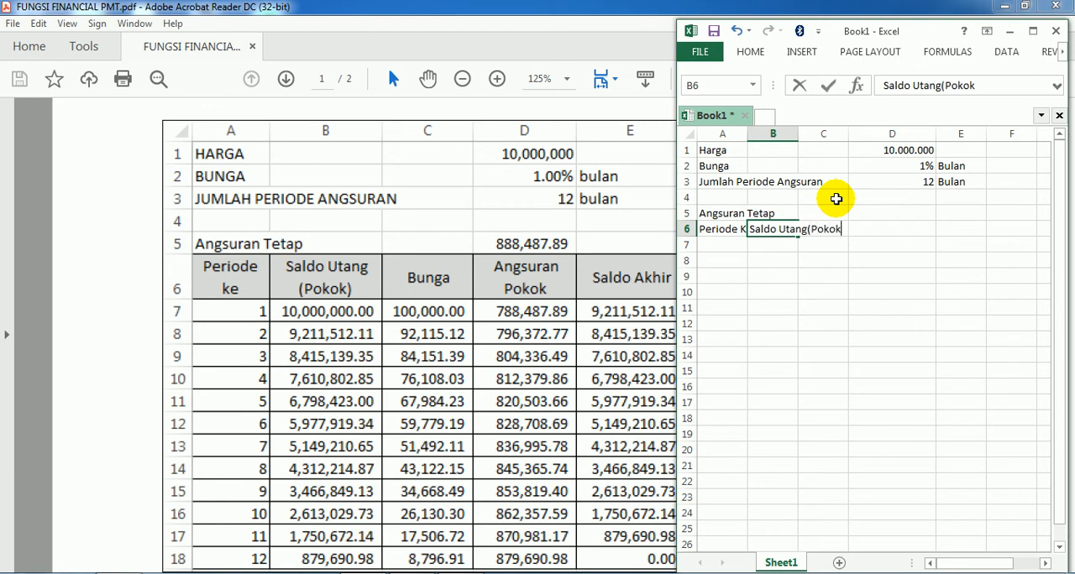
pyautogui.write('Saldo Utang(Pokok)')
pyautogui.press('Right')
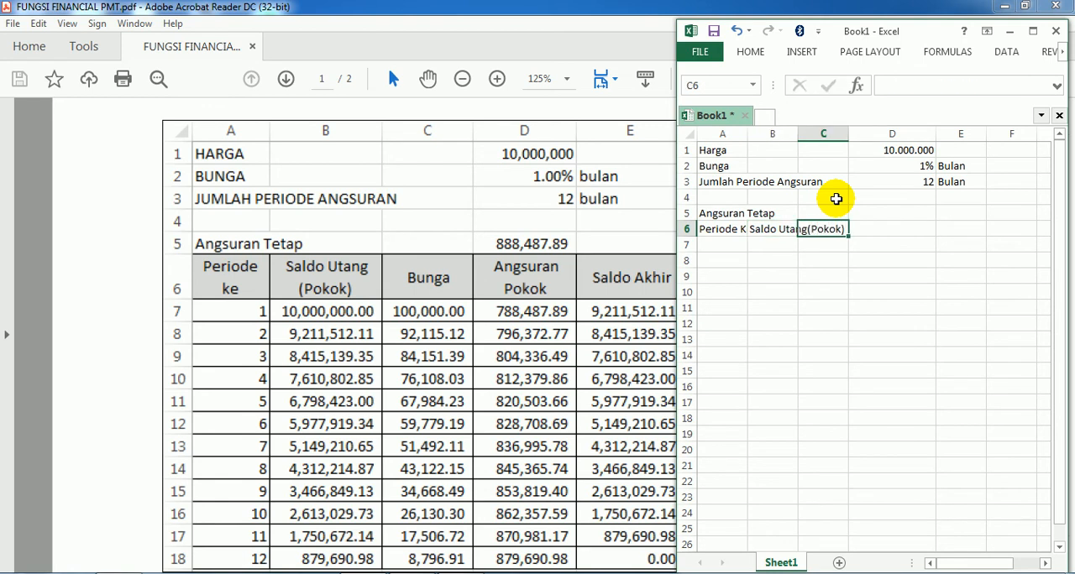
# Enter the headers "Bunga" in cell C6, "Angsuran Pokok" in D6 and "Saldo Akhir" in E6
pyautogui.write('Bunga')
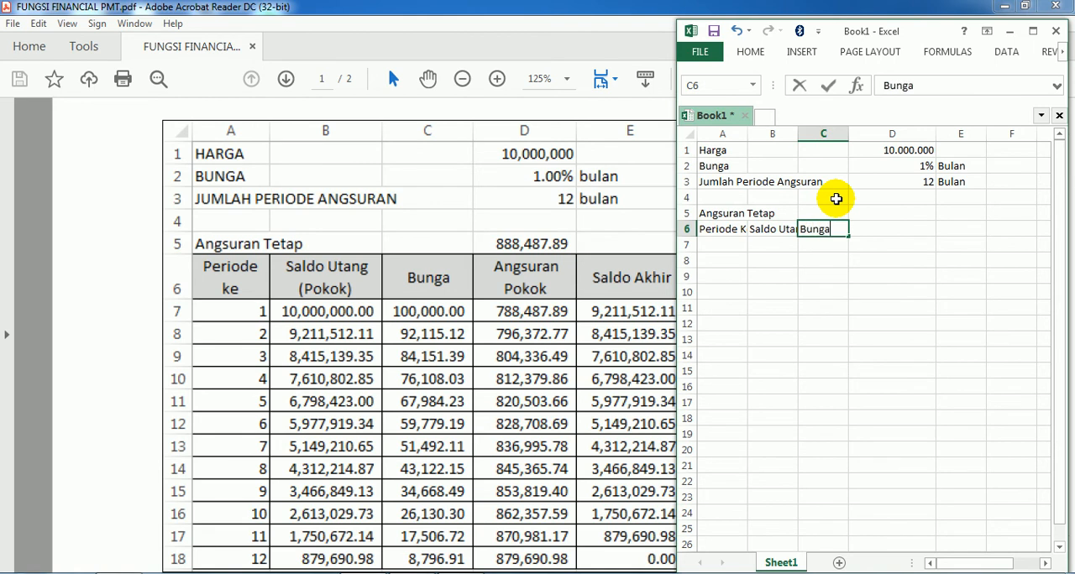
pyautogui.press('Right')
pyautogui.write('An')
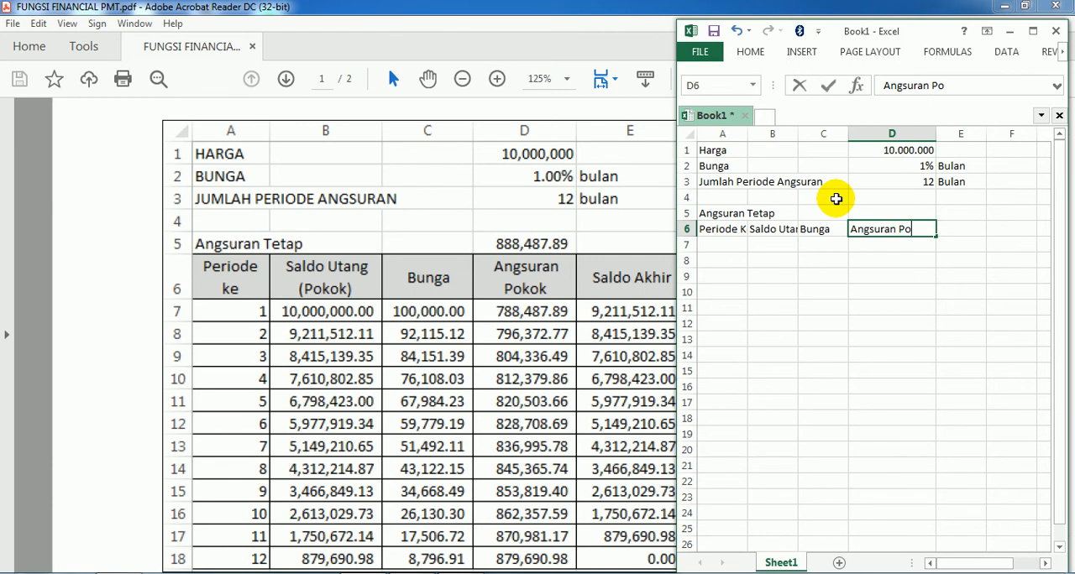
pyautogui.press('Right')
pyautogui.write('Sa')
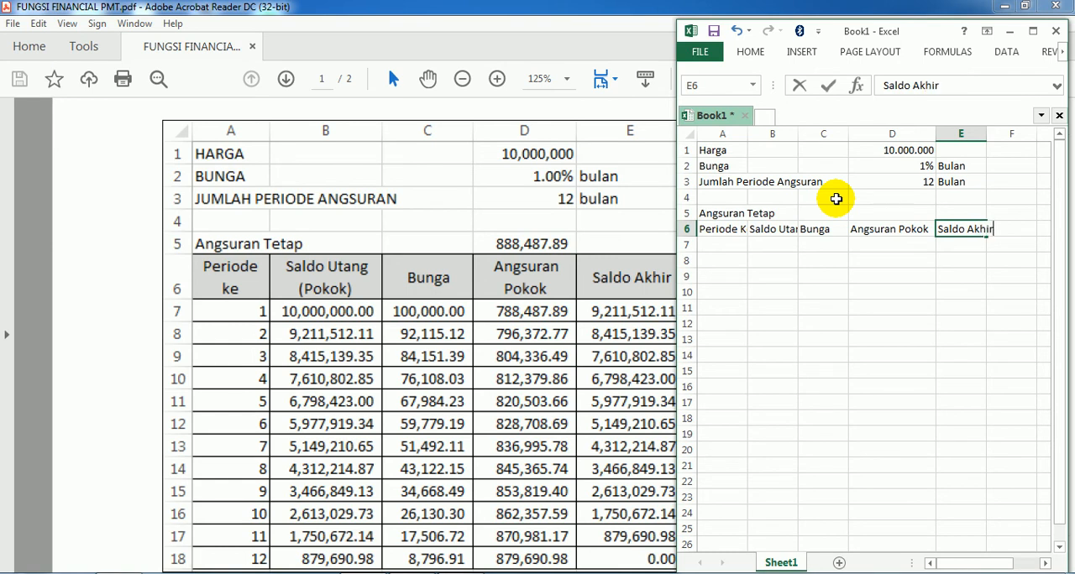
# Center the header cells A6:E6 horizontally and vertically and turn on Wrap text for them
pyautogui.press('Left')
pyautogui.press('Left')
pyautogui.press('Left')
pyautogui.press('Left')
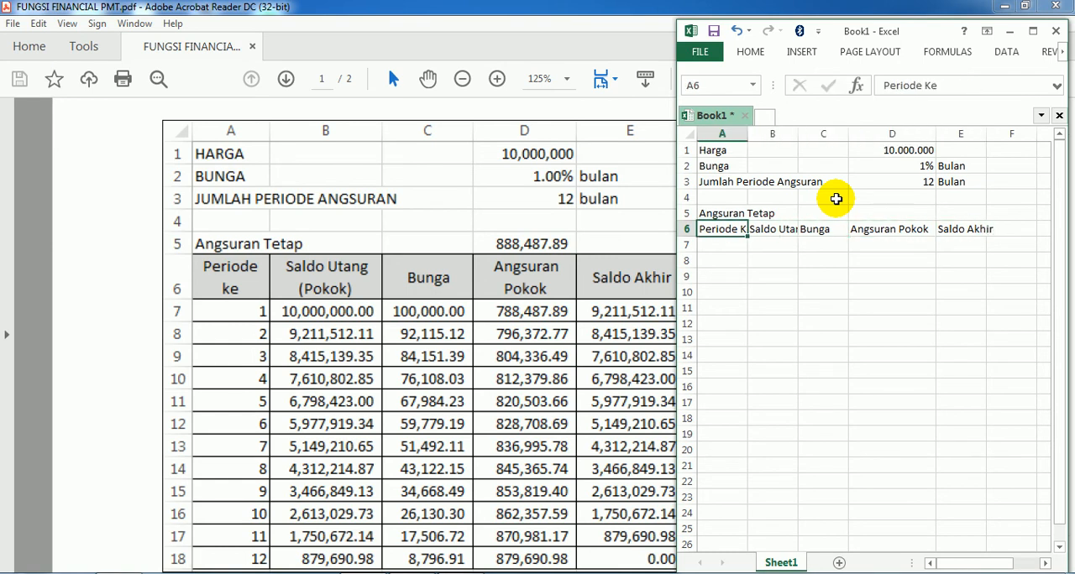
pyautogui.hotkey('shift', 'Right')
pyautogui.hotkey('shift', 'Right')
pyautogui.hotkey('shift', 'Right')
pyautogui.hotkey('shift', 'Right')
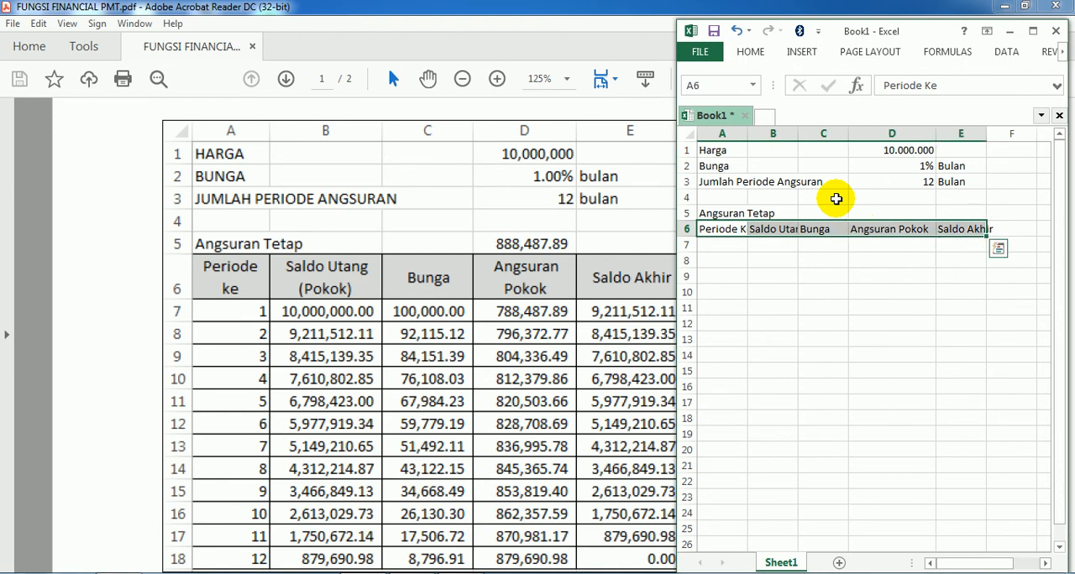
pyautogui.hotkey('ctrl', '1')
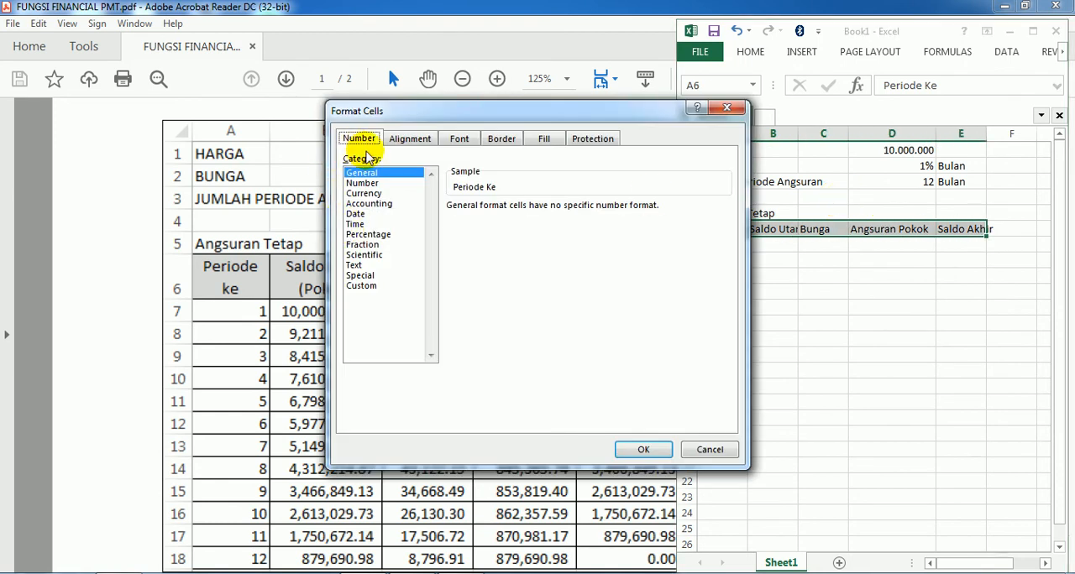
pyautogui.click(397, 139)
pyautogui.click(457, 189)
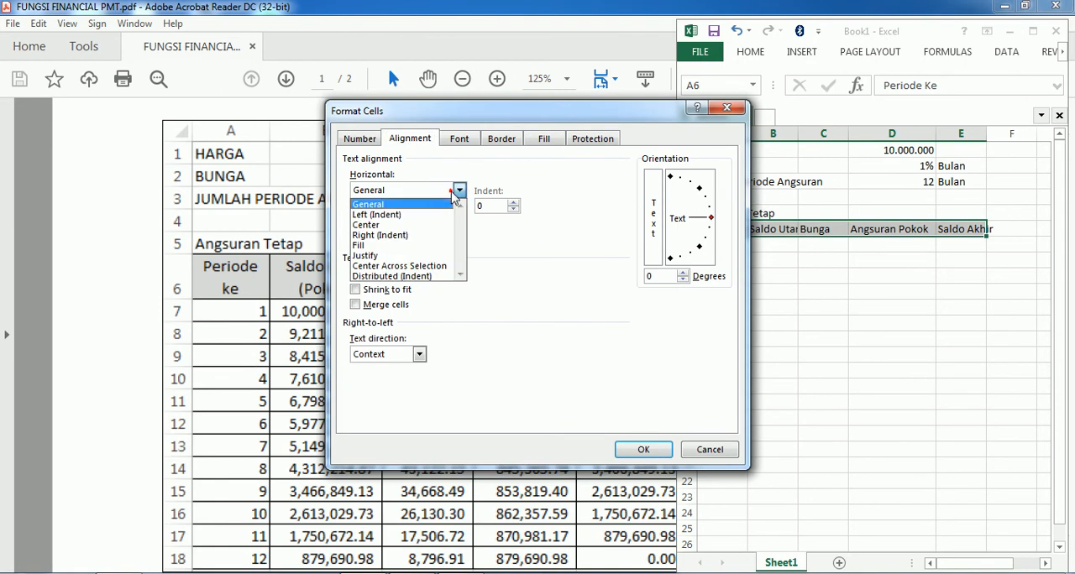
pyautogui.click(426, 225)
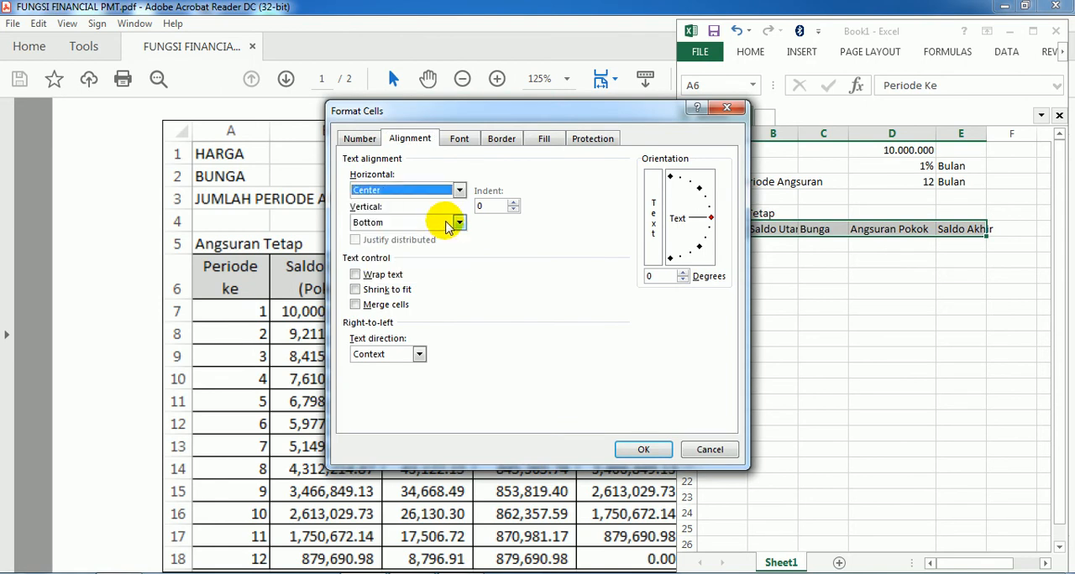
pyautogui.click(446, 220)
pyautogui.click(423, 248)
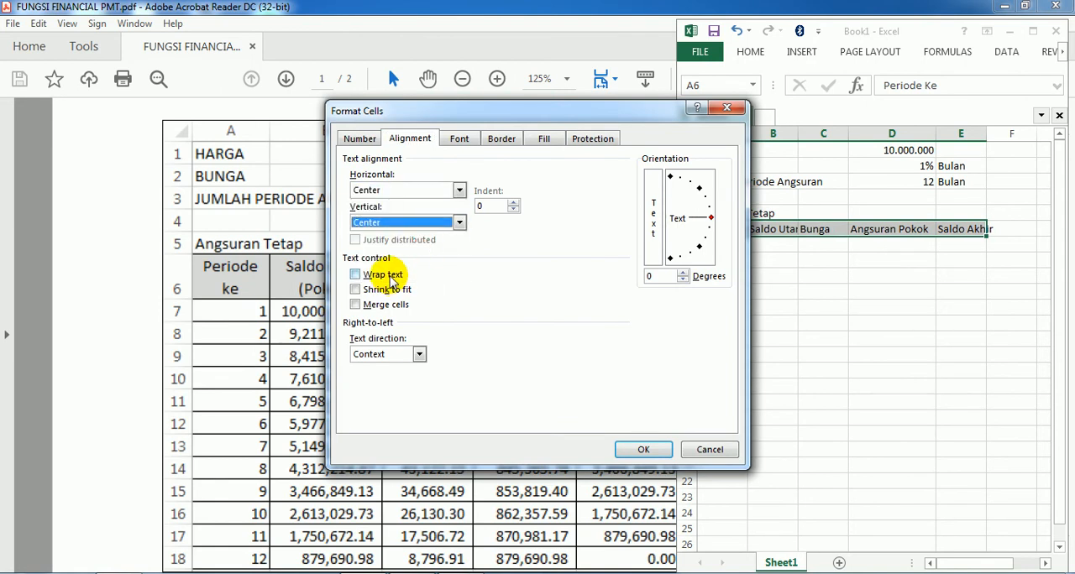
pyautogui.click(389, 274)
pyautogui.click(640, 449)
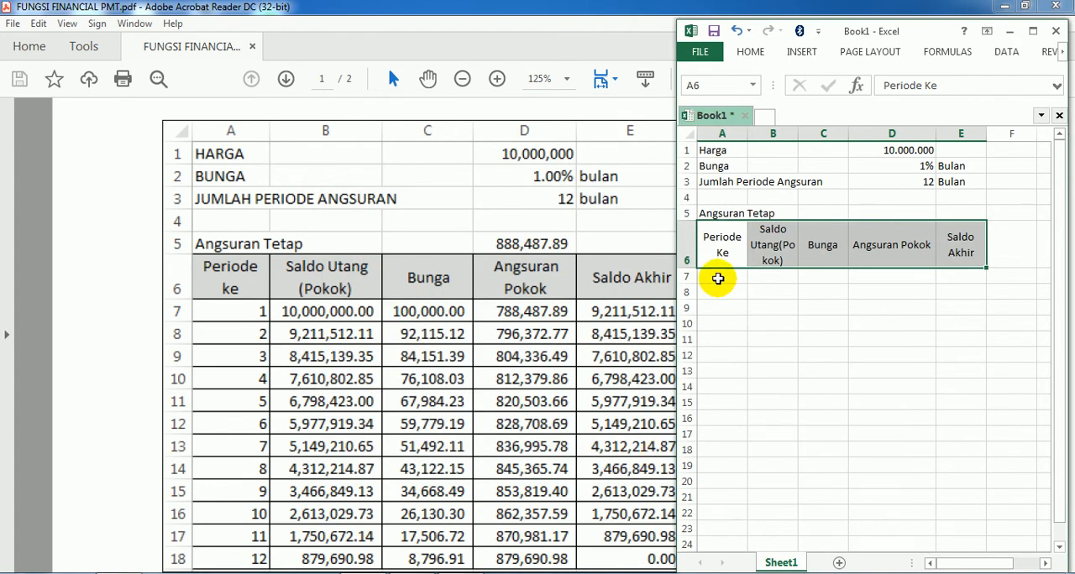
# Number the periods 1 to 12 in cells A7:A18 by entering 1 and 2 and filling the series down
pyautogui.click(718, 278)
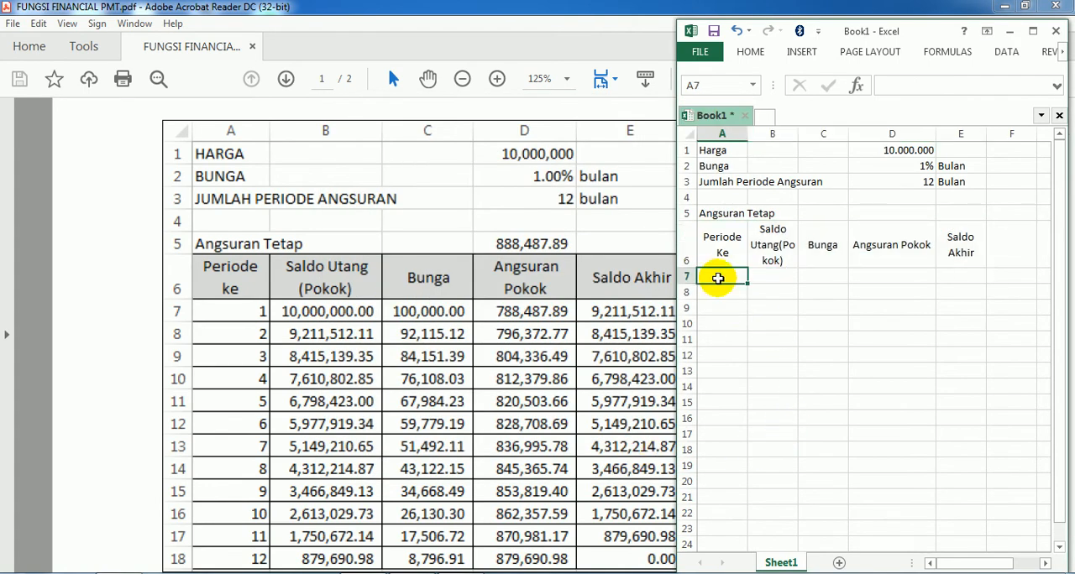
pyautogui.press('Return')
pyautogui.write('2')
pyautogui.press('Return')
pyautogui.click(718, 278)
pyautogui.moveTo(718, 278); pyautogui.dragTo(720, 292)
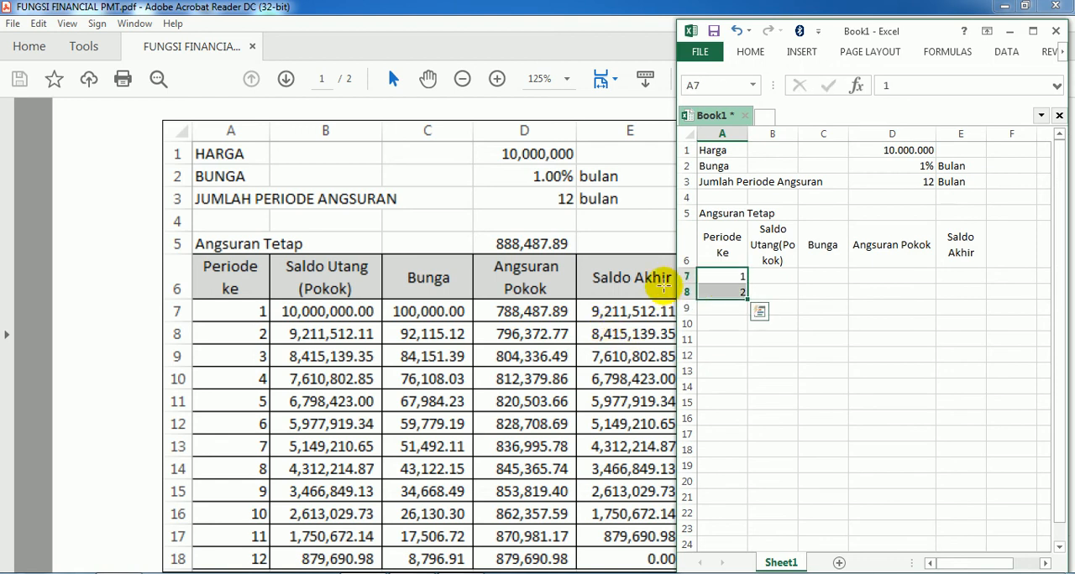
pyautogui.moveTo(748, 299); pyautogui.dragTo(759, 451)
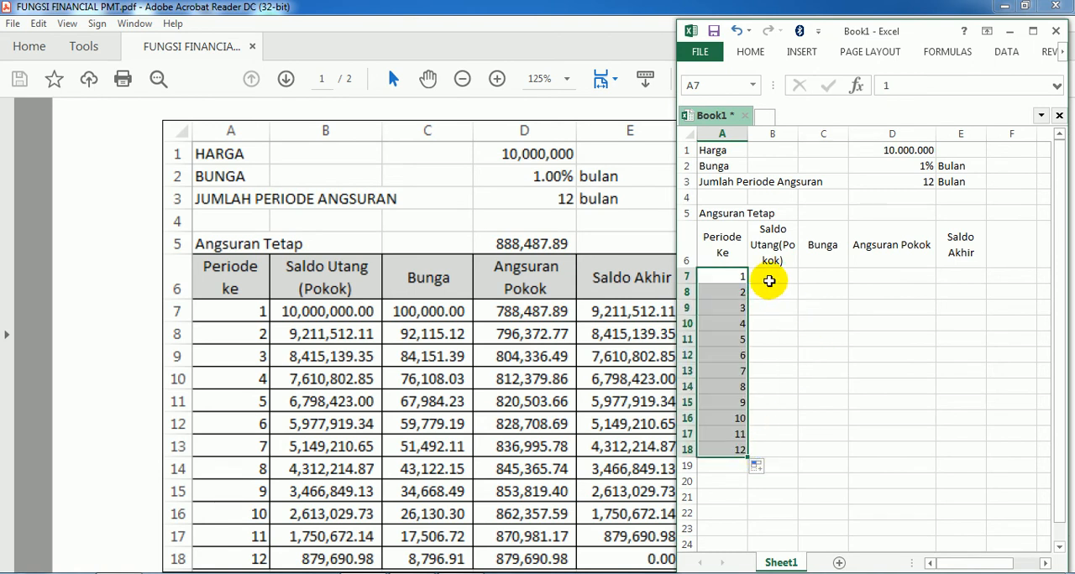
# Maximize the workbook window and apply All Borders to the table range A6:E18
pyautogui.click(769, 280)
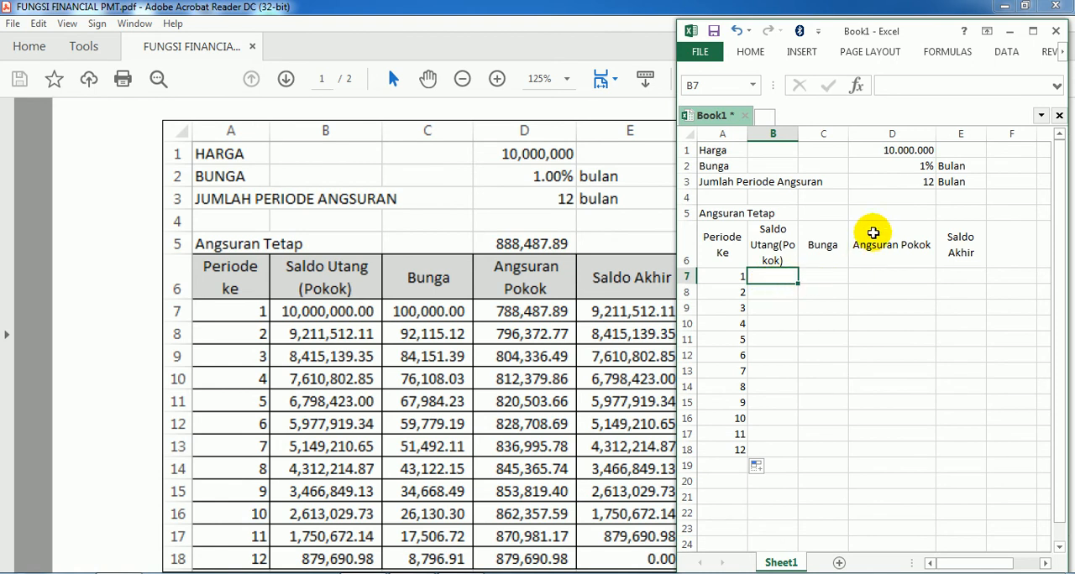
pyautogui.moveTo(713, 251); pyautogui.dragTo(954, 450)
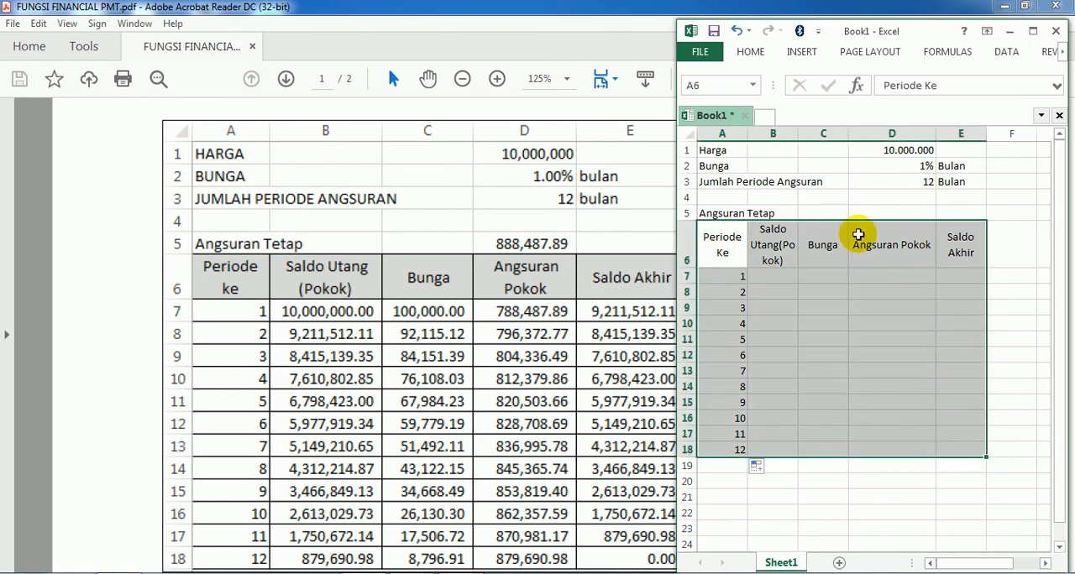
pyautogui.click(751, 51)
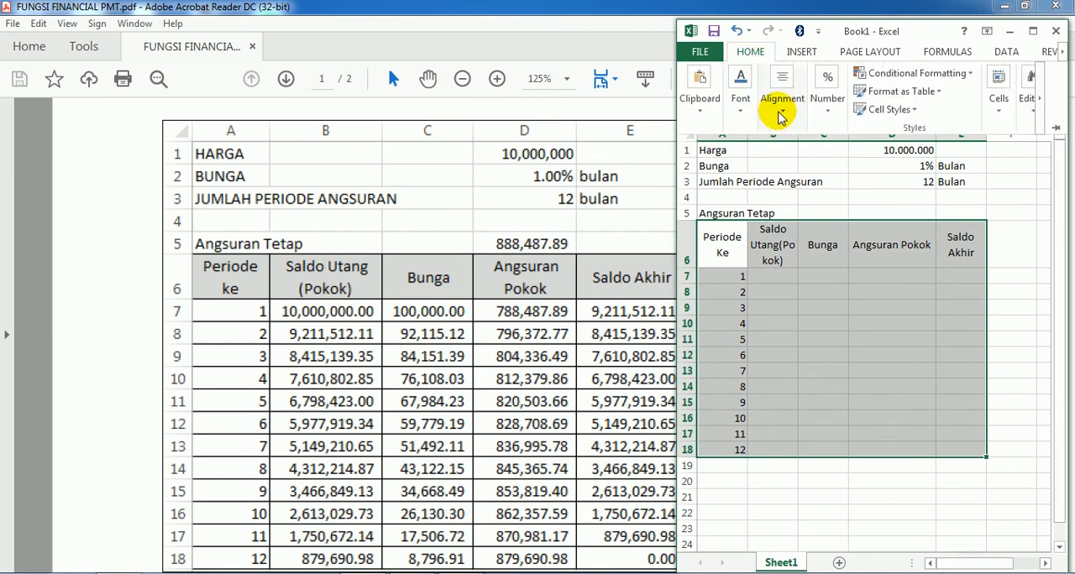
pyautogui.click(1032, 32)
pyautogui.click(75, 30)
pyautogui.click(215, 80)
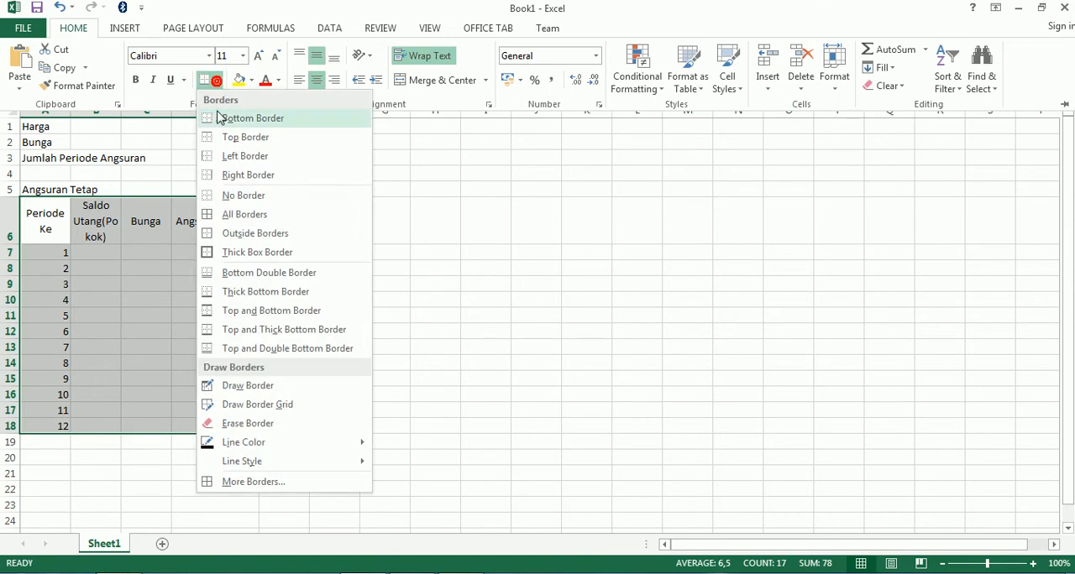
pyautogui.click(212, 220)
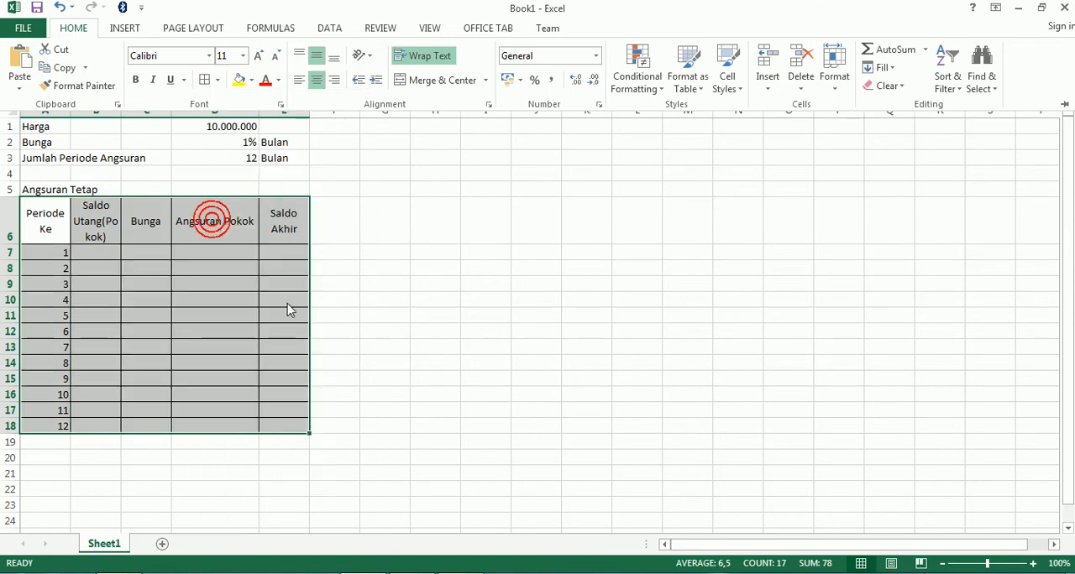
# Fill the header cells A6:E6 with a grey theme color
pyautogui.click(149, 263)
pyautogui.moveTo(43, 216); pyautogui.dragTo(300, 216)
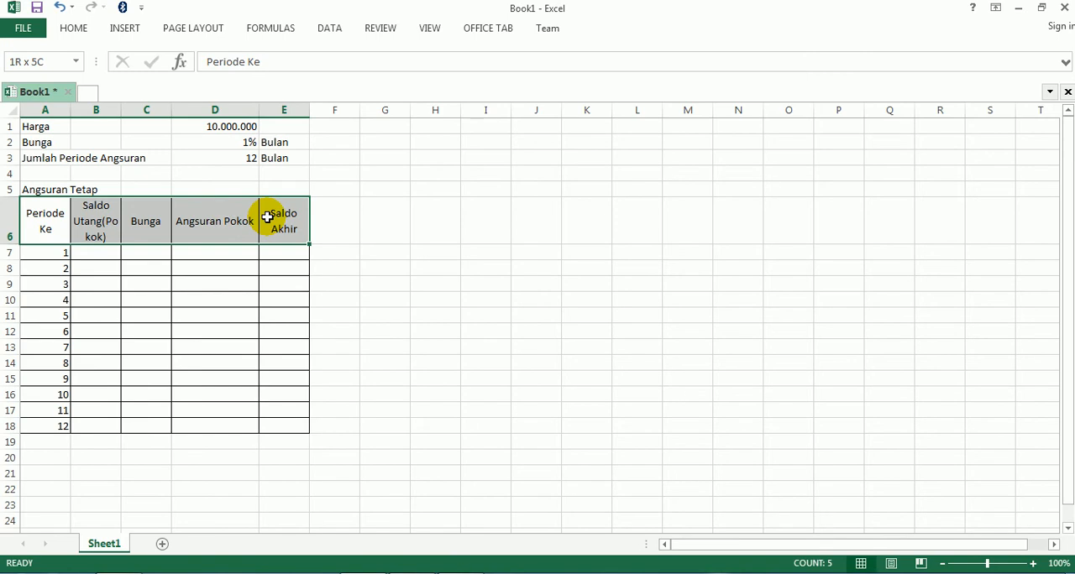
pyautogui.click(75, 30)
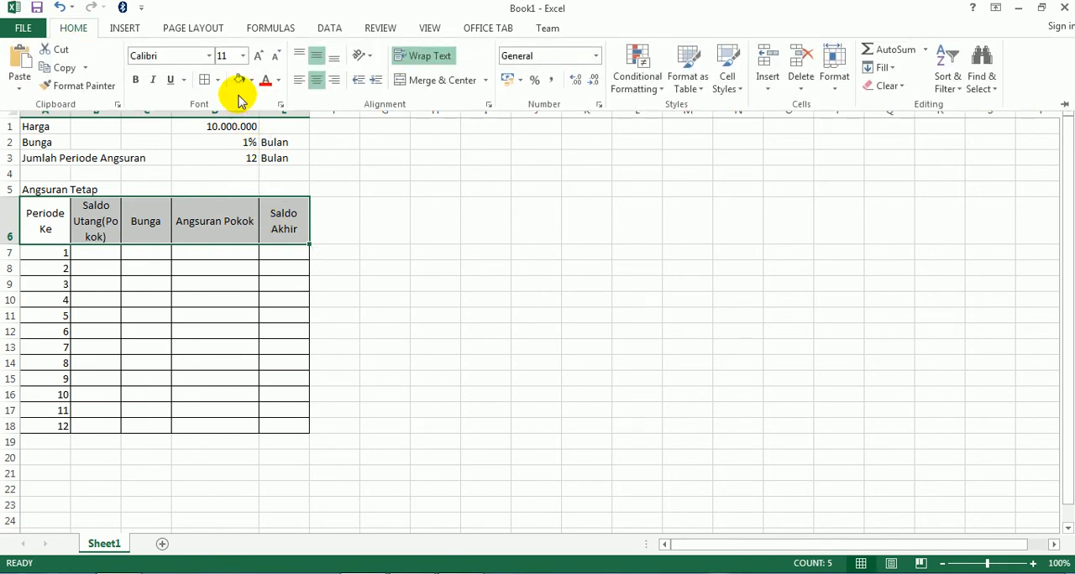
pyautogui.click(249, 87)
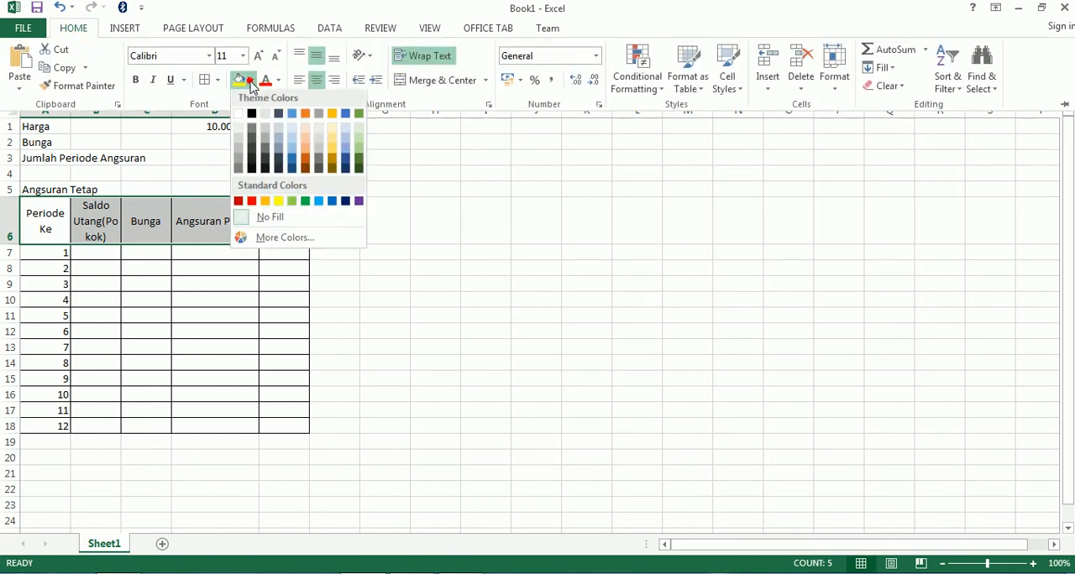
pyautogui.click(238, 145)
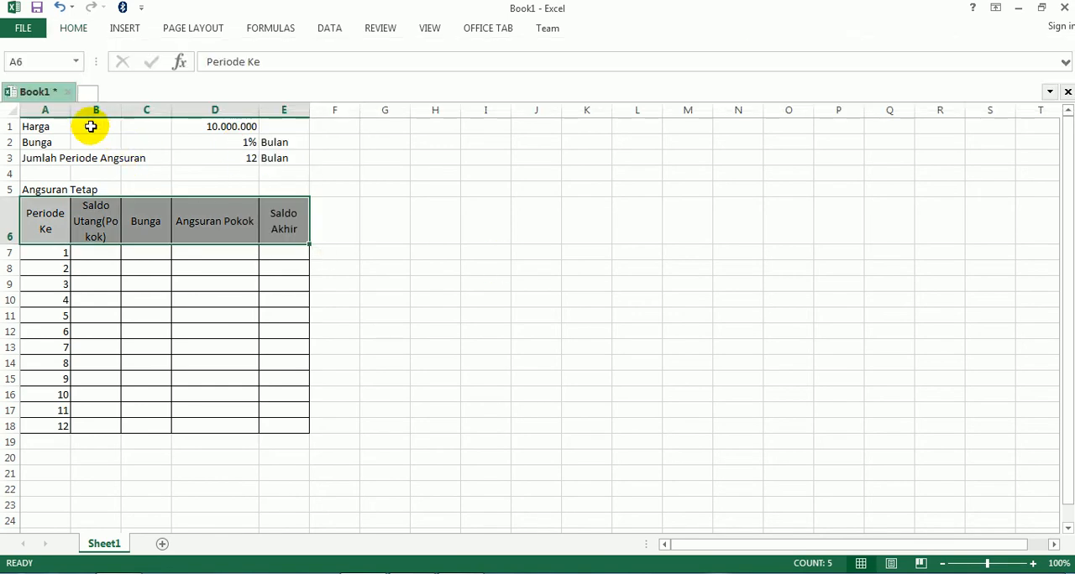
# Widen columns B, C and E of the table, then deselect the header row
pyautogui.moveTo(125, 110); pyautogui.dragTo(223, 108)
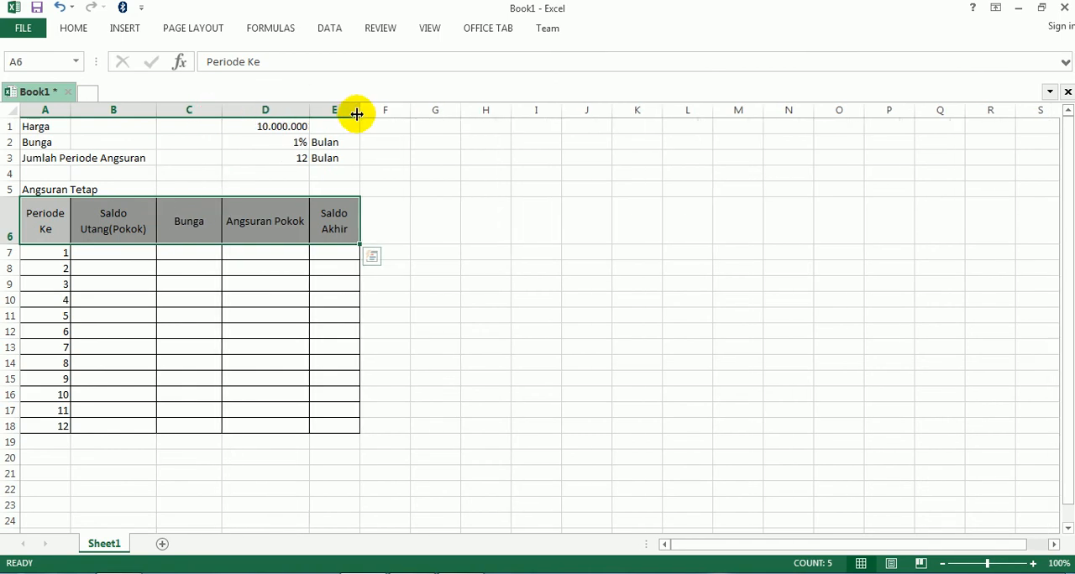
pyautogui.moveTo(358, 110); pyautogui.dragTo(418, 110)
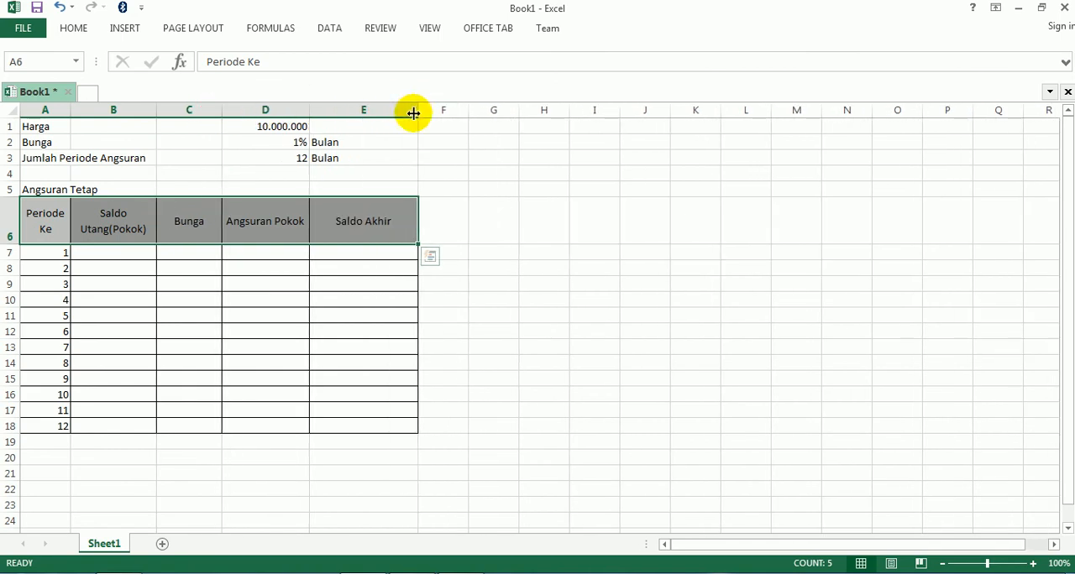
pyautogui.click(571, 363)
# Enter =PMT(D2;D3;D1) in cell D5 for Angsuran Tetap, checking the PMT argument definitions in the PDF in Acrobat Reader
pyautogui.scroll(2, 555, 375)
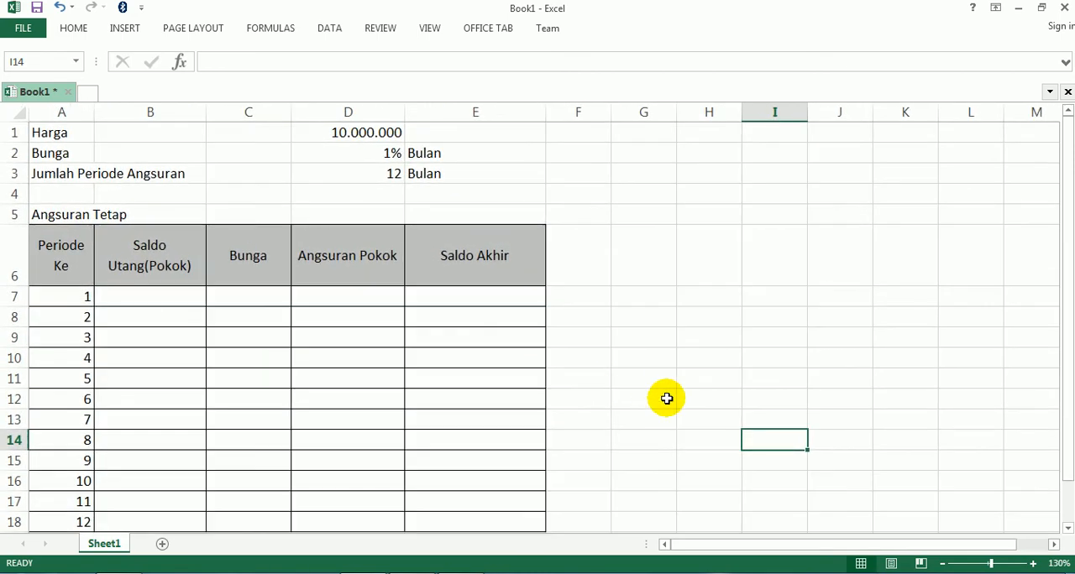
pyautogui.click(307, 211)
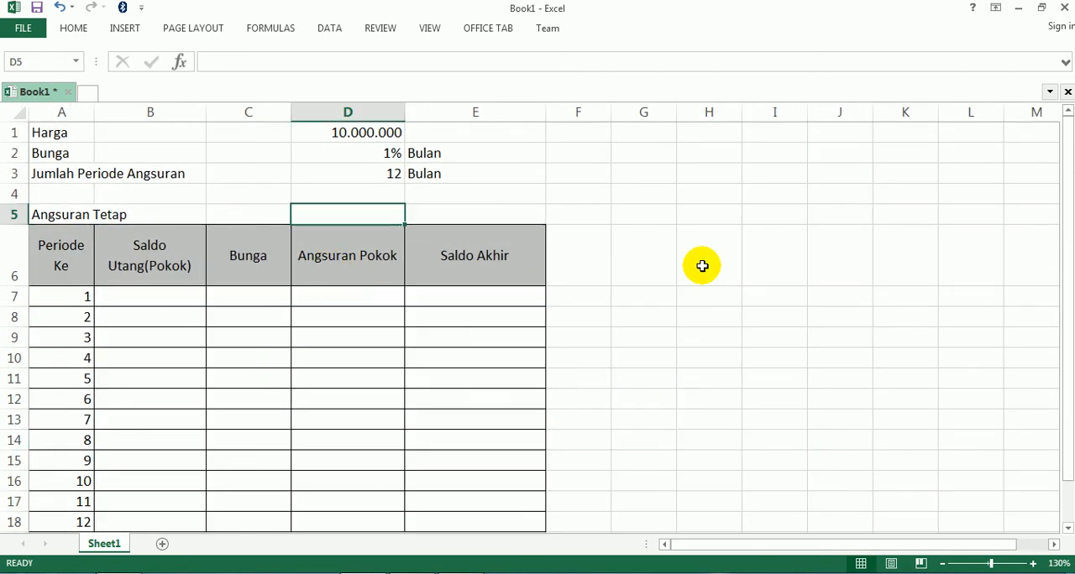
pyautogui.write('=pm')
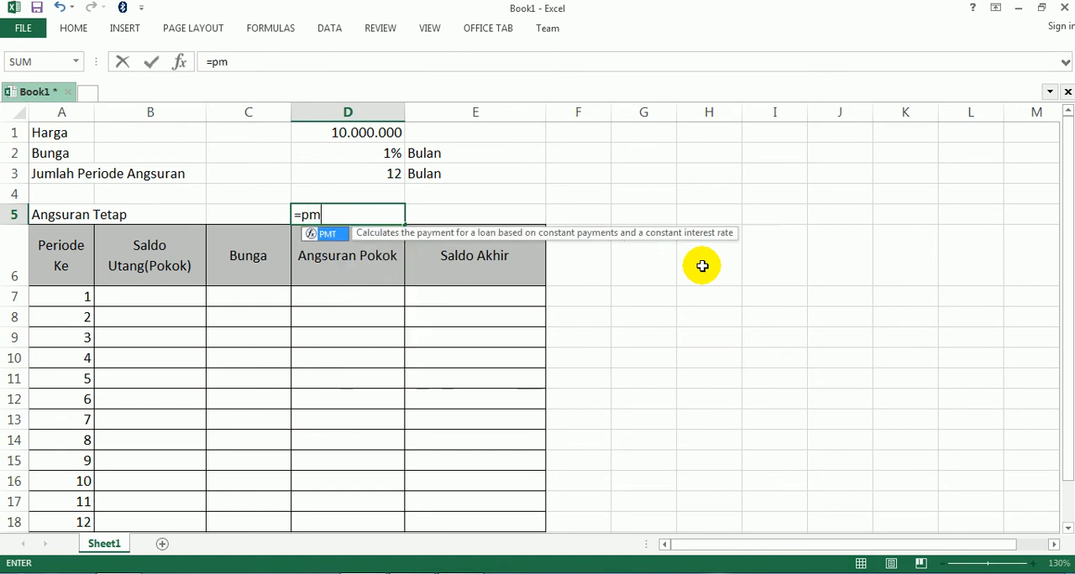
pyautogui.write('t(')
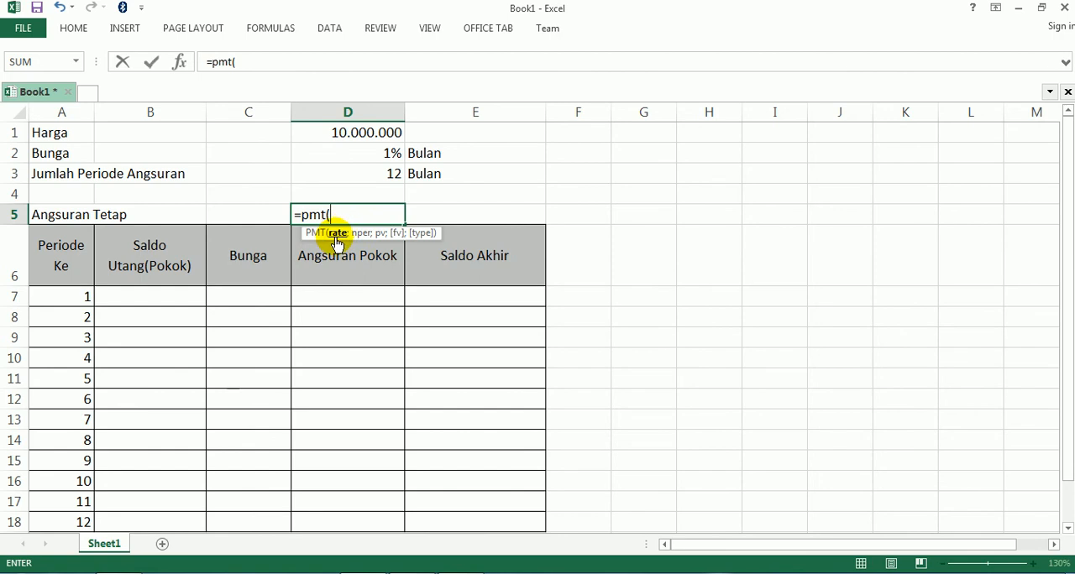
pyautogui.click(368, 151)
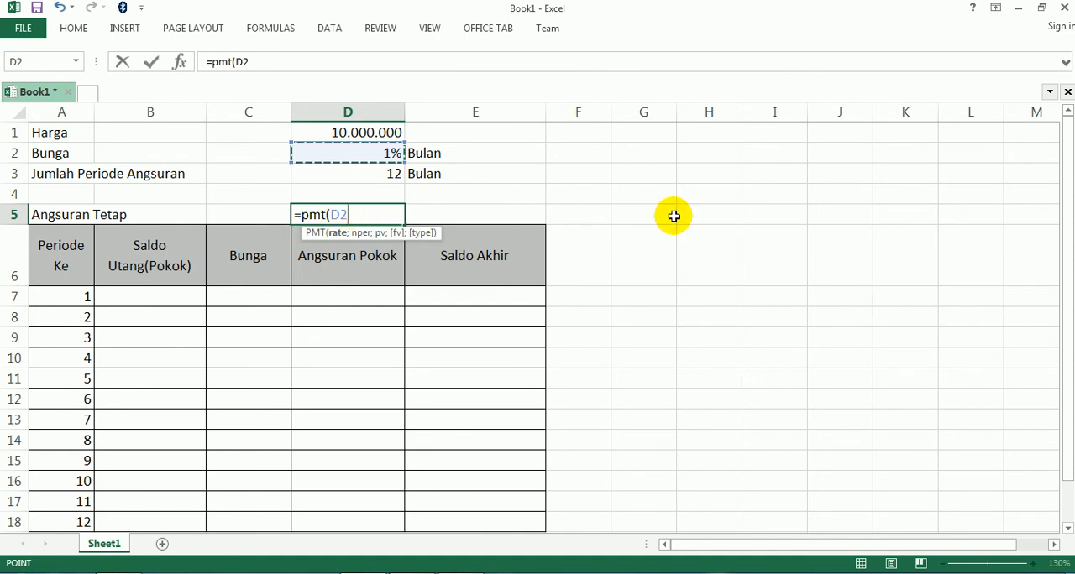
pyautogui.write(';')
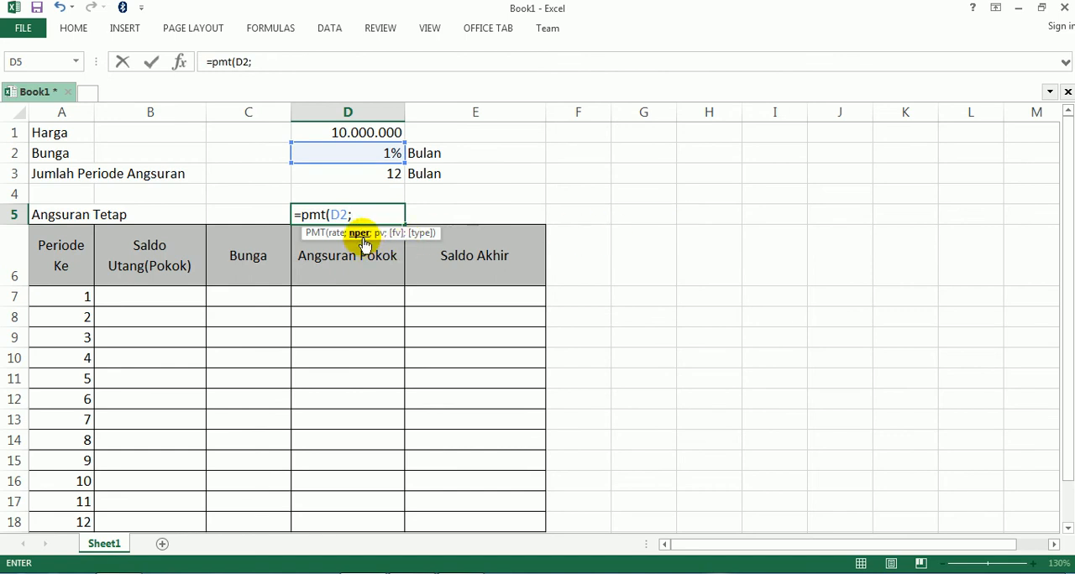
pyautogui.click(355, 172)
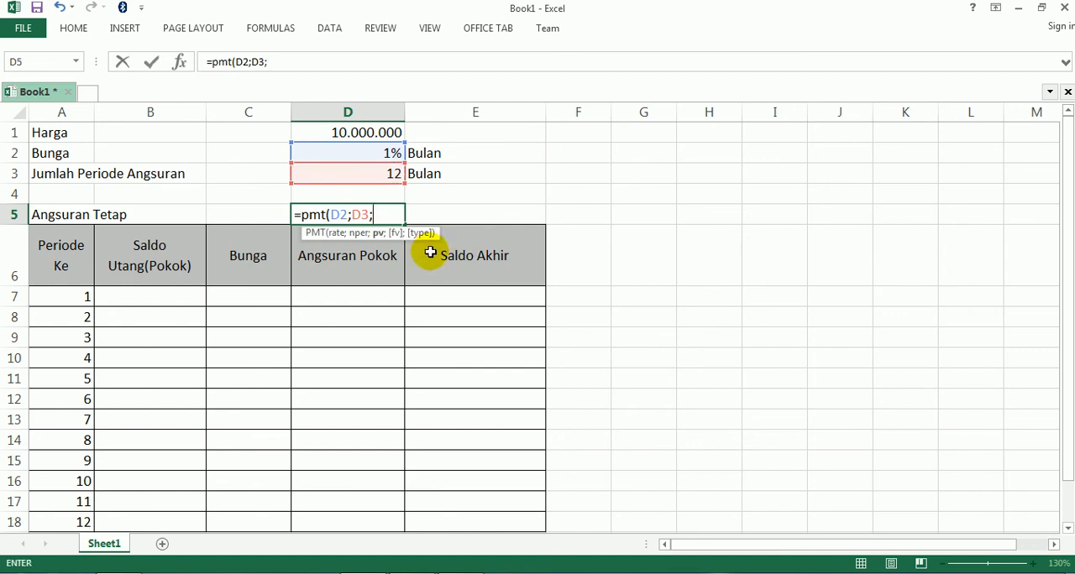
pyautogui.click(359, 132)
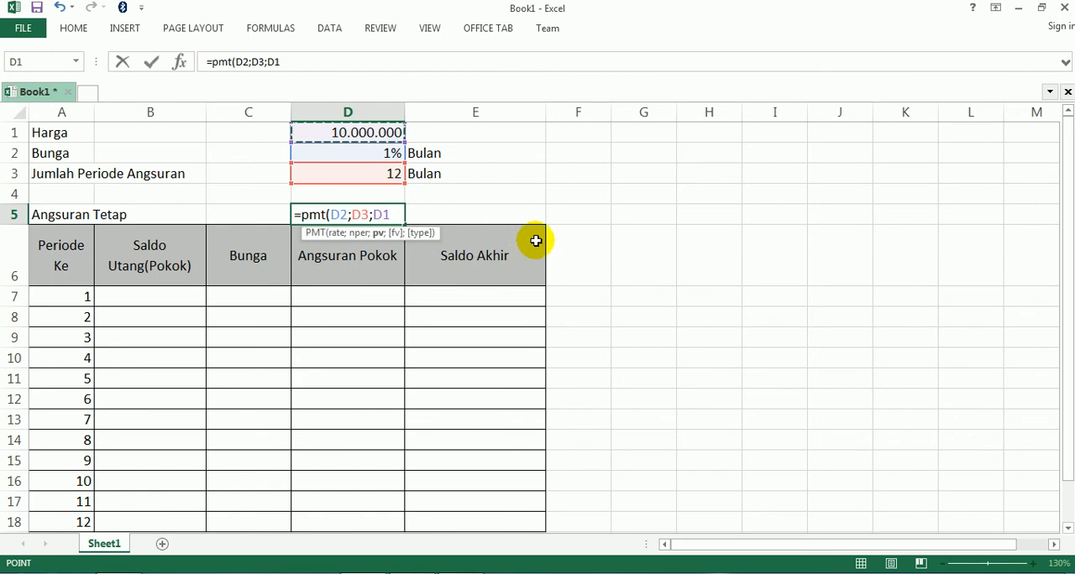
pyautogui.click(472, 573)
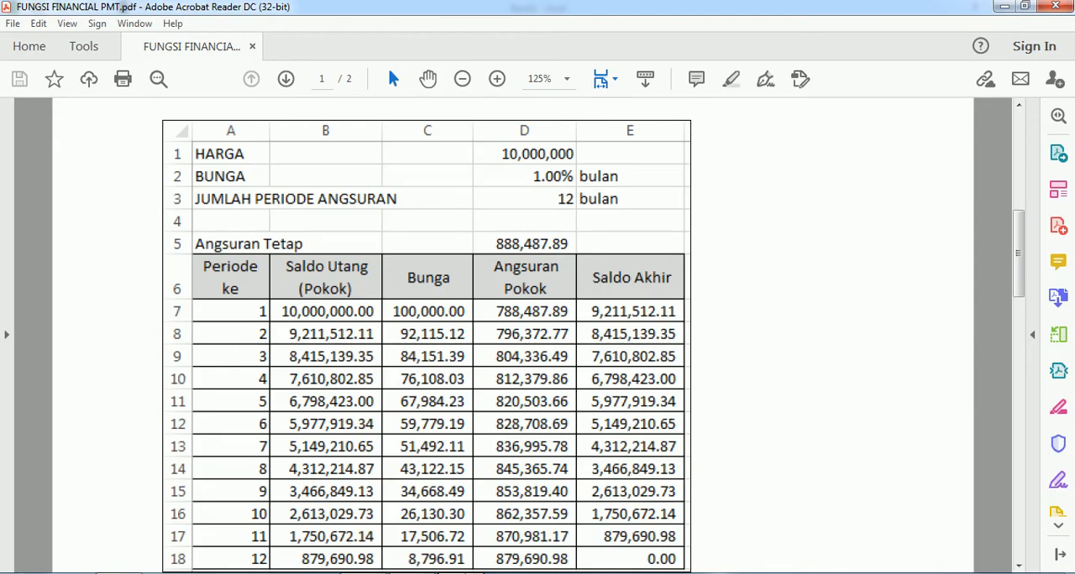
pyautogui.scroll(8, 445, 315)
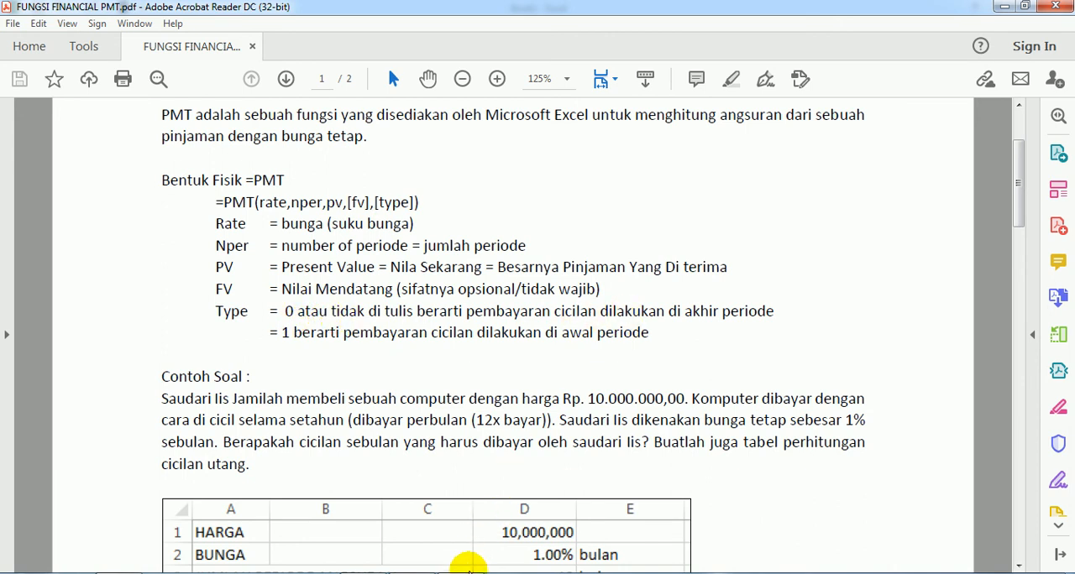
pyautogui.click(460, 573)
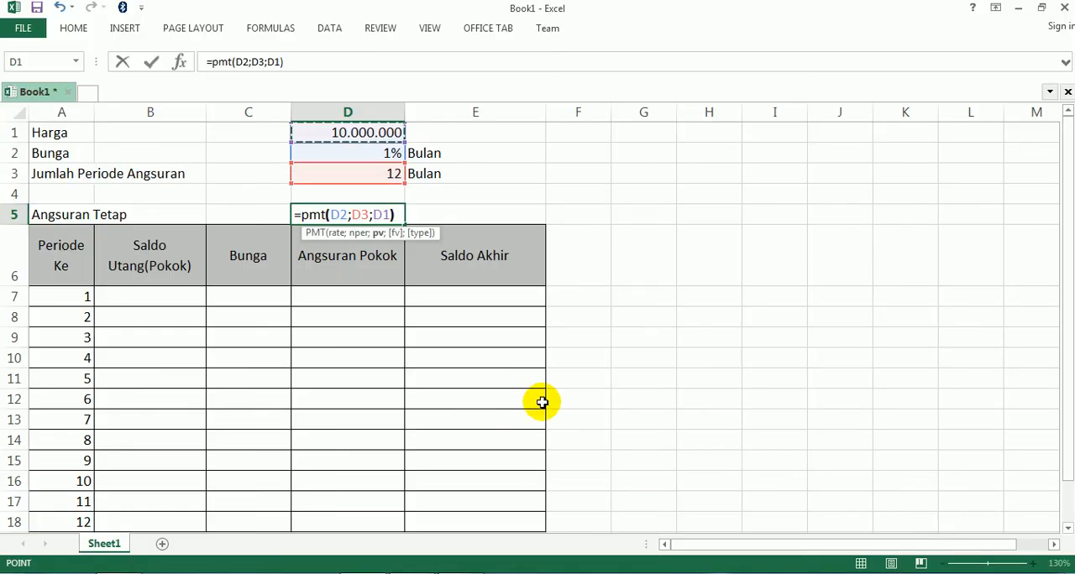
pyautogui.press('Return')
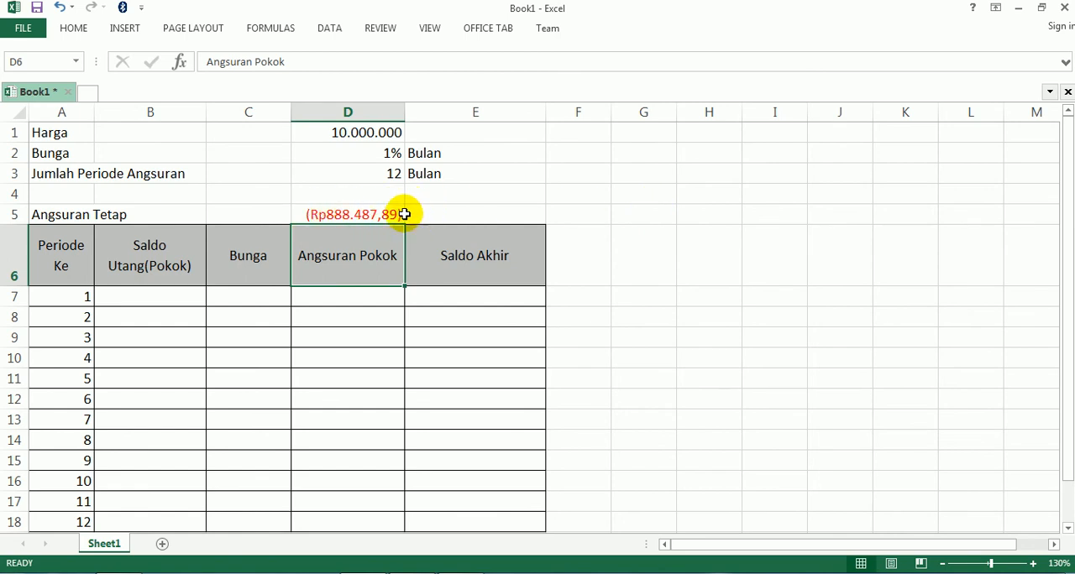
# Negate the price argument in cell D5 so the formula is =PMT(D2;D3;-D1), and widen column D slightly
pyautogui.click(338, 217)
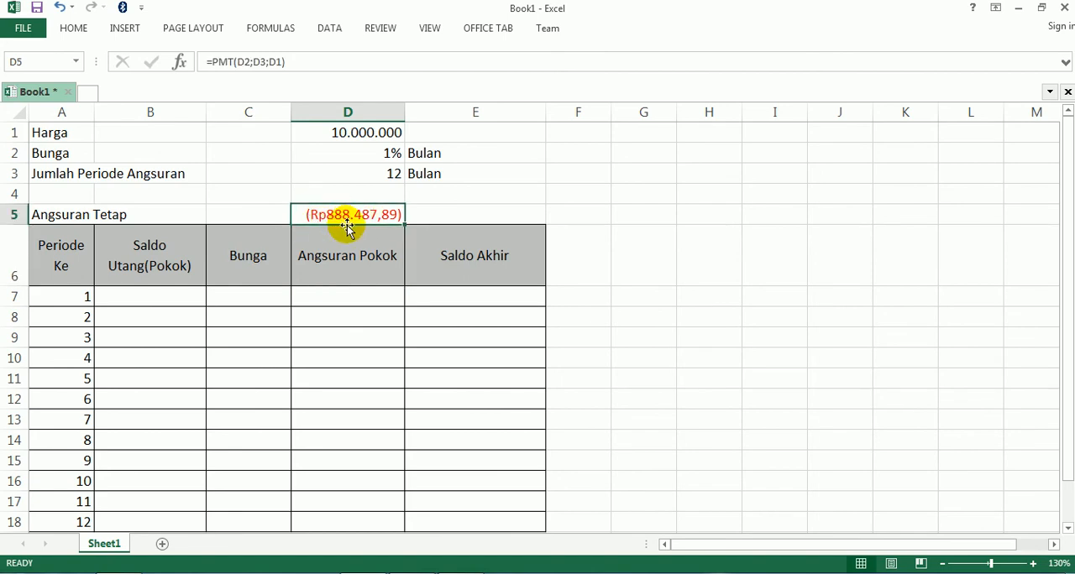
pyautogui.press('F2')
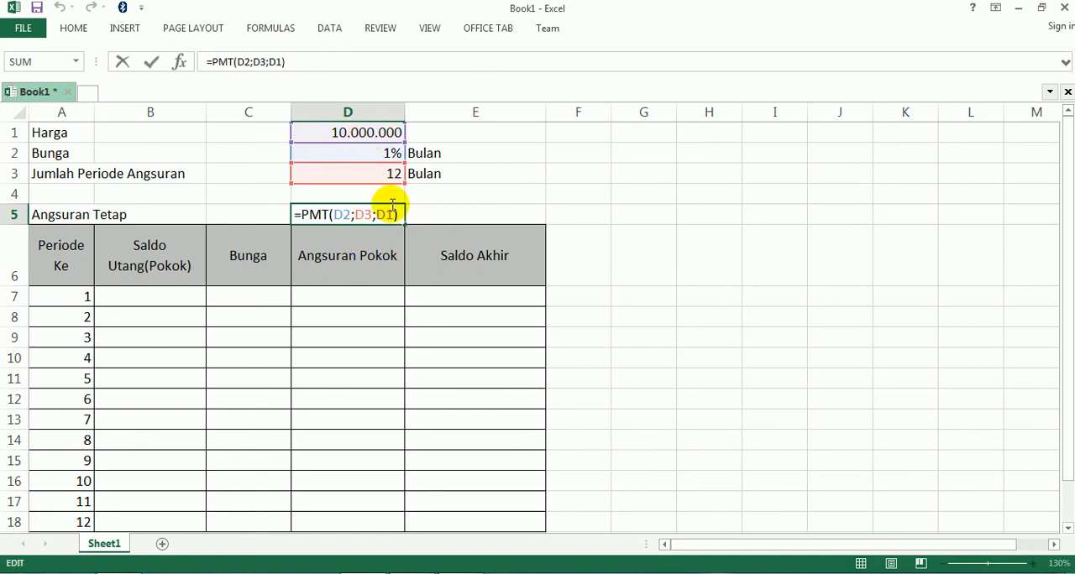
pyautogui.click(386, 215)
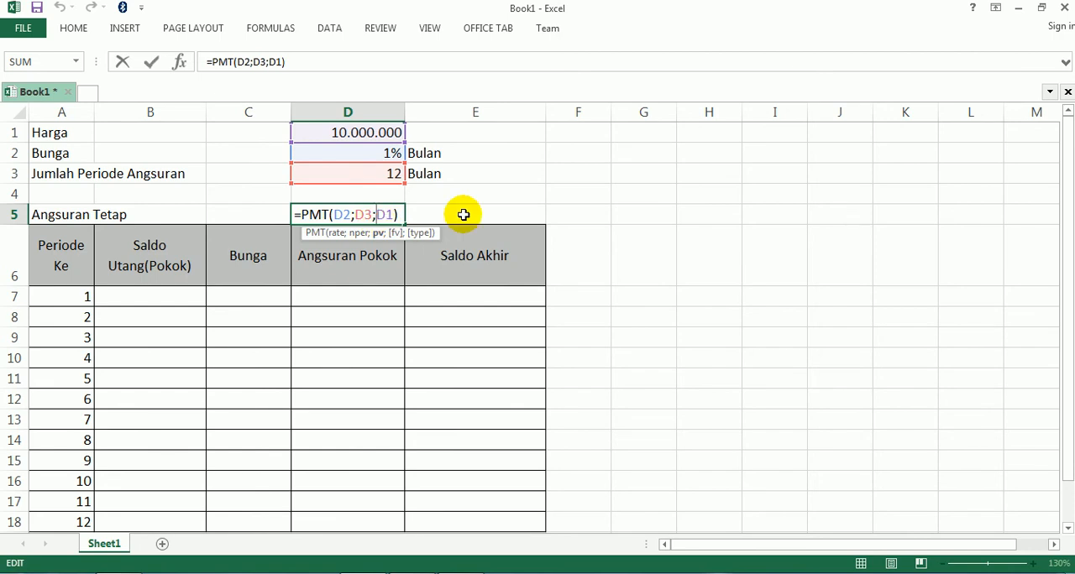
pyautogui.write('-')
pyautogui.press('Return')
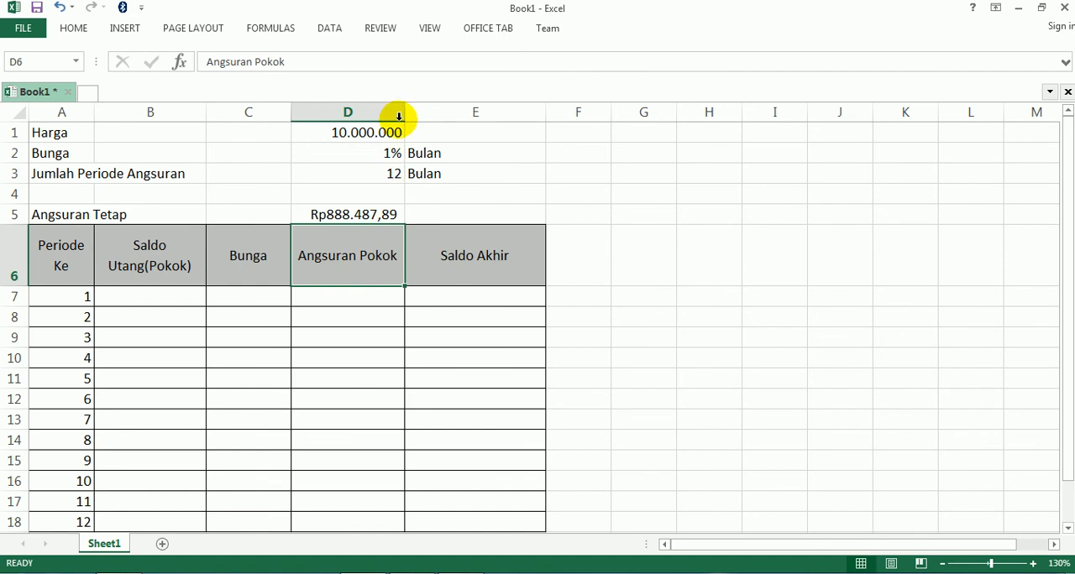
pyautogui.moveTo(404, 111); pyautogui.dragTo(427, 111)
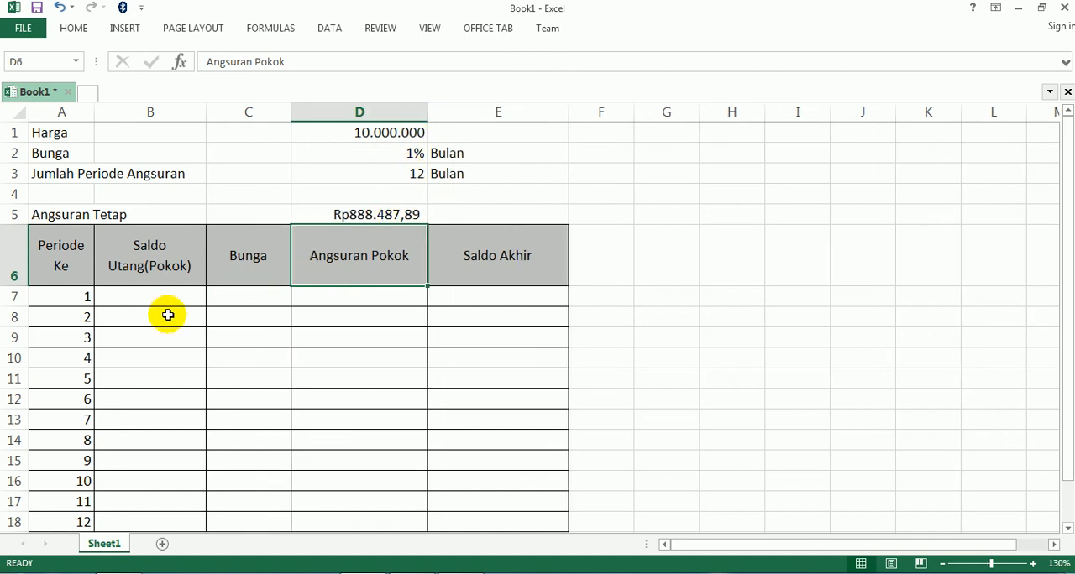
# Link the first period's Saldo Utang(Pokok) in cell B7 to the price with =D1
pyautogui.click(152, 294)
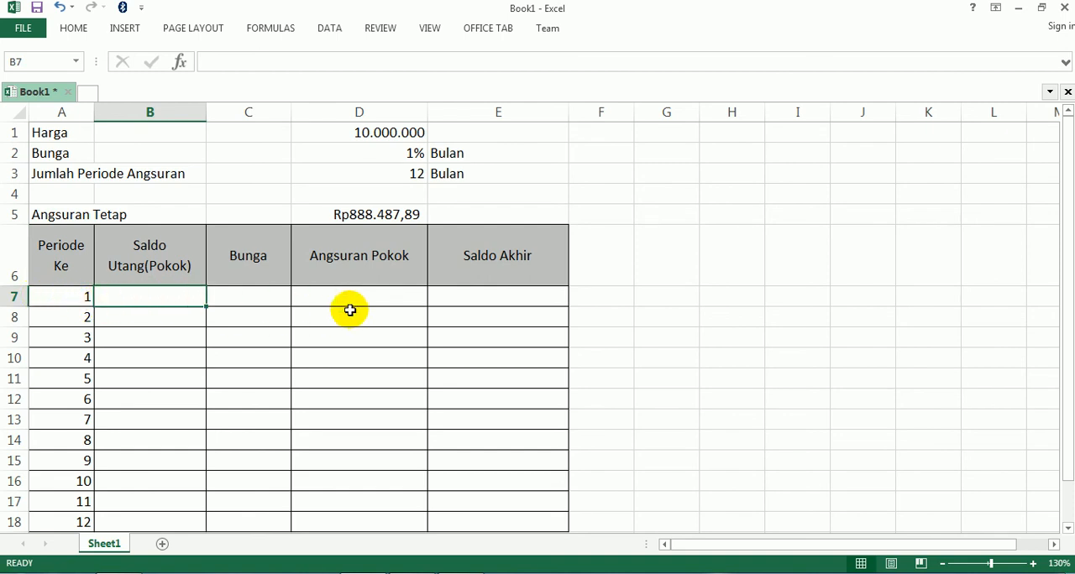
pyautogui.write('=')
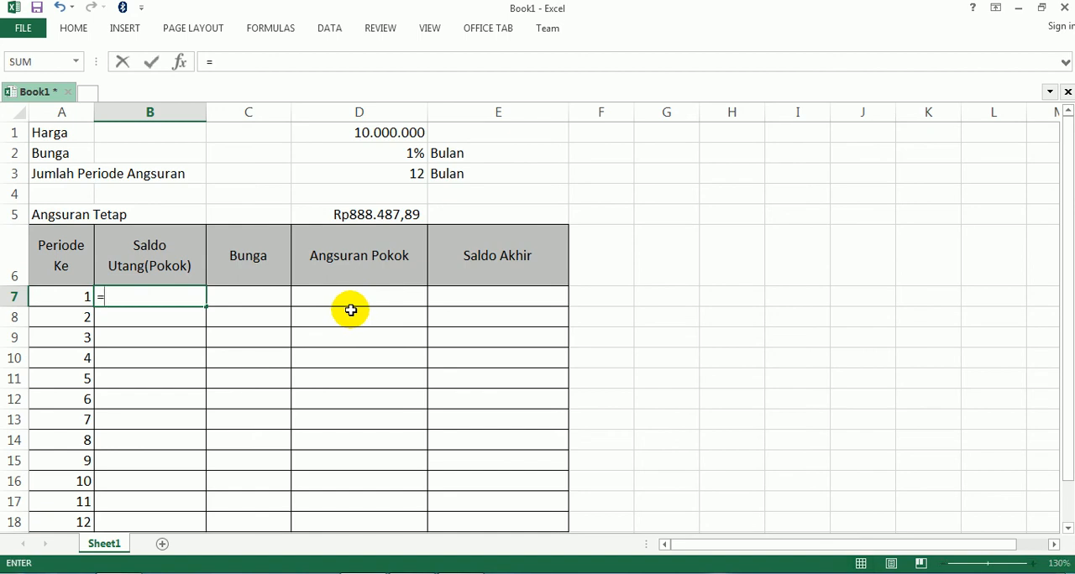
pyautogui.click(387, 133)
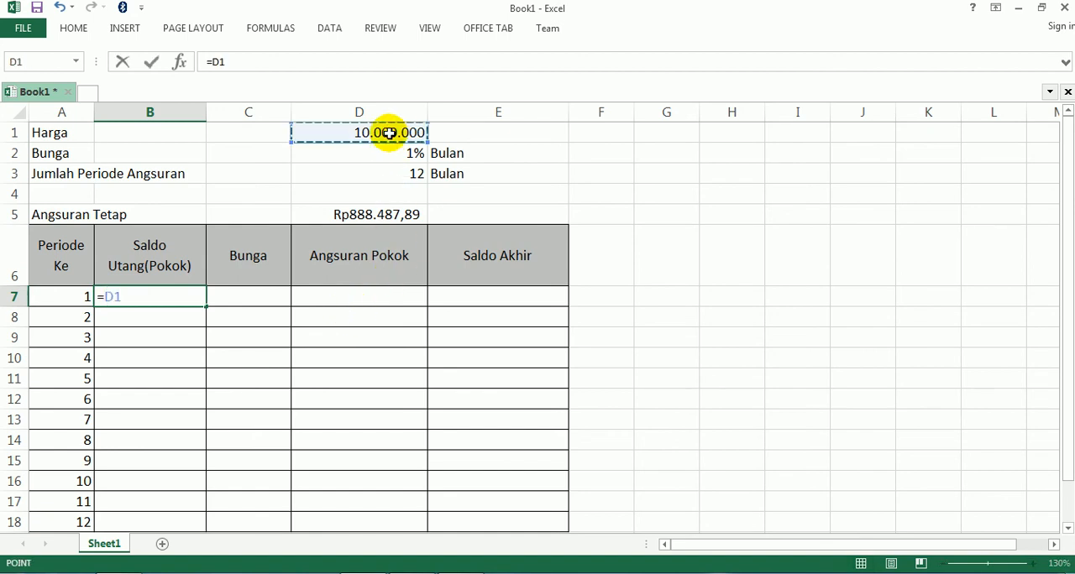
pyautogui.press('Return')
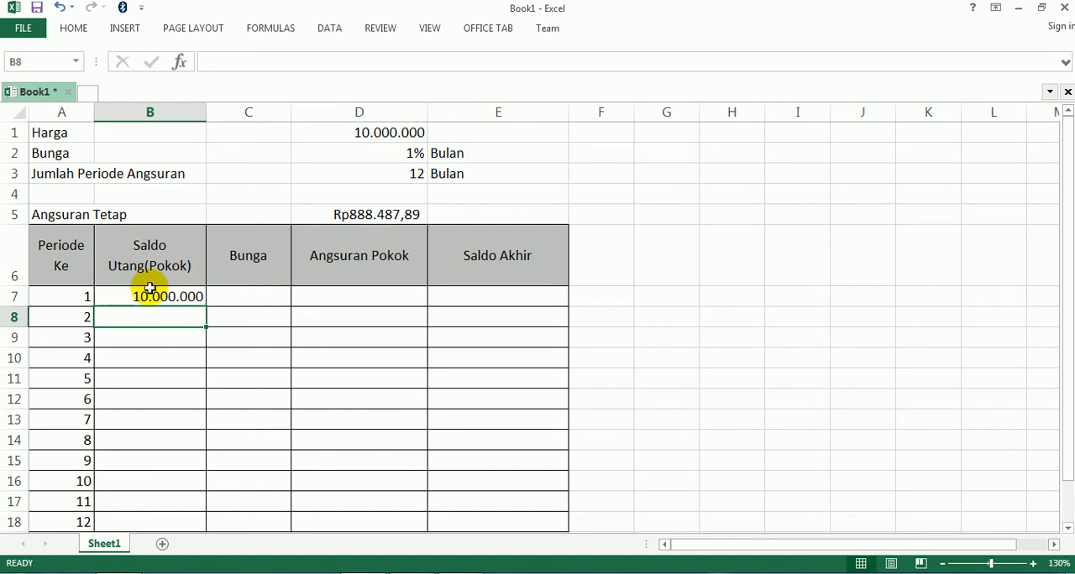
# Enter the first period's Bunga formula =D$2*B7 in cell C7, consulting the formula table on page 2 of the PDF
pyautogui.click(243, 295)
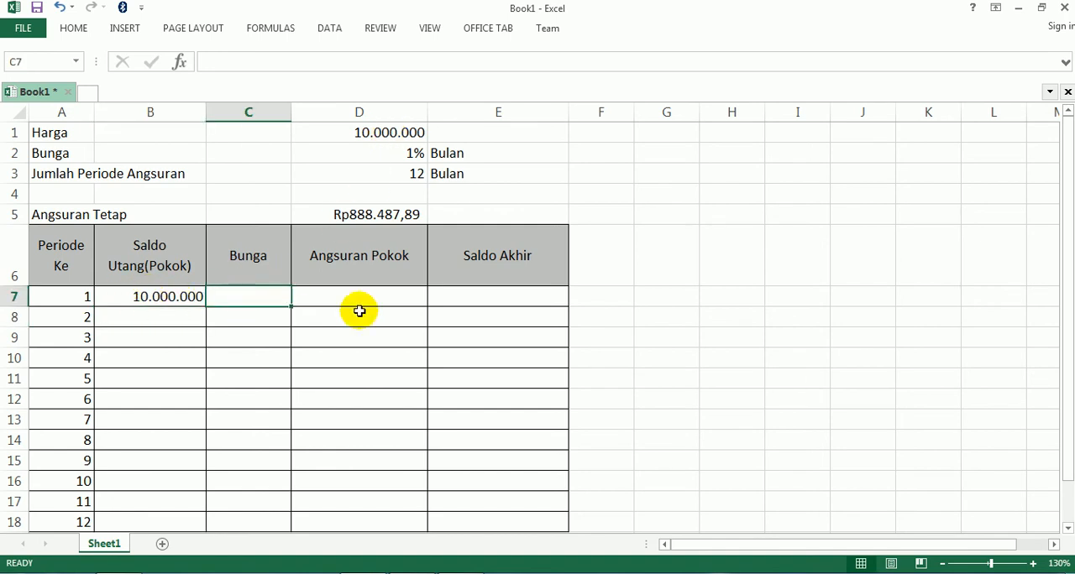
pyautogui.write('=')
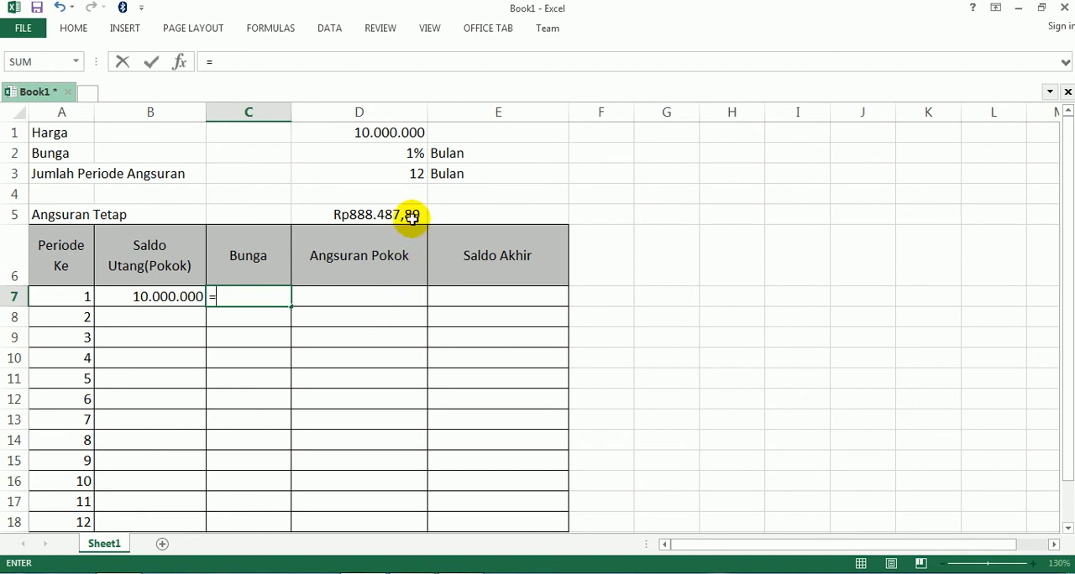
pyautogui.click(400, 151)
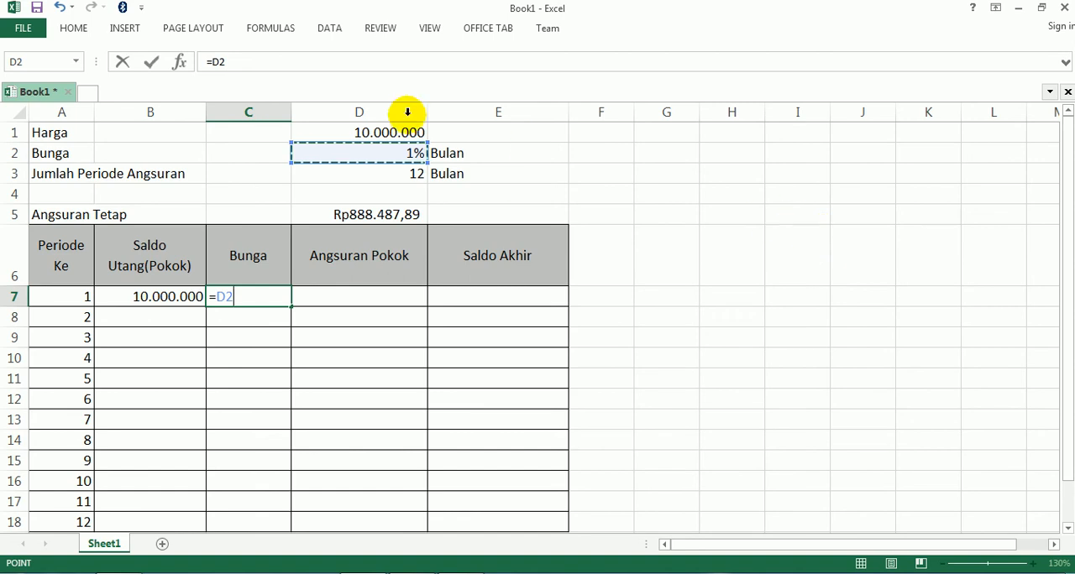
pyautogui.click(218, 62)
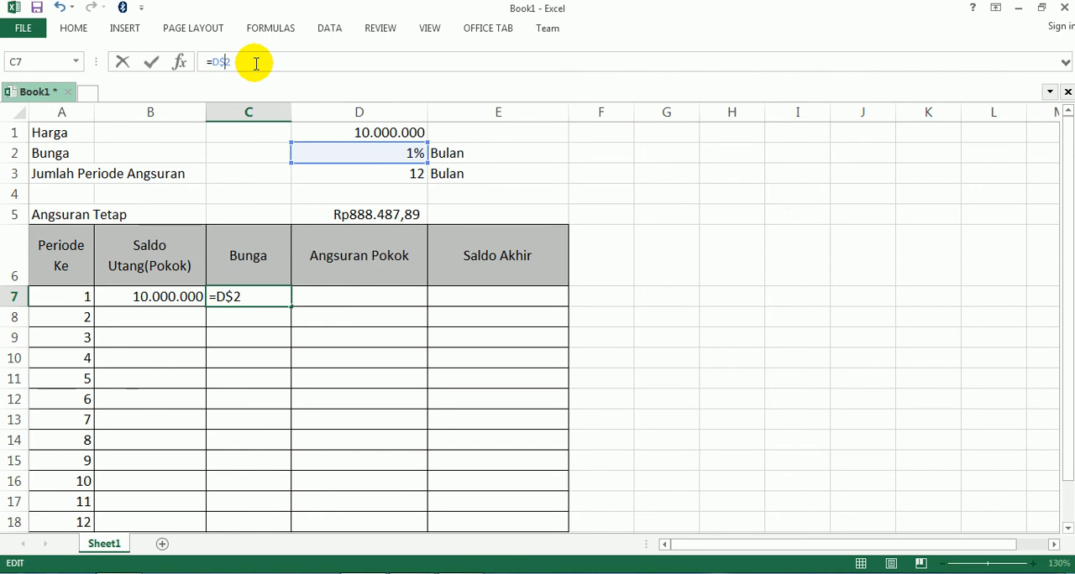
pyautogui.write('$')
pyautogui.click(257, 295)
pyautogui.click(475, 572)
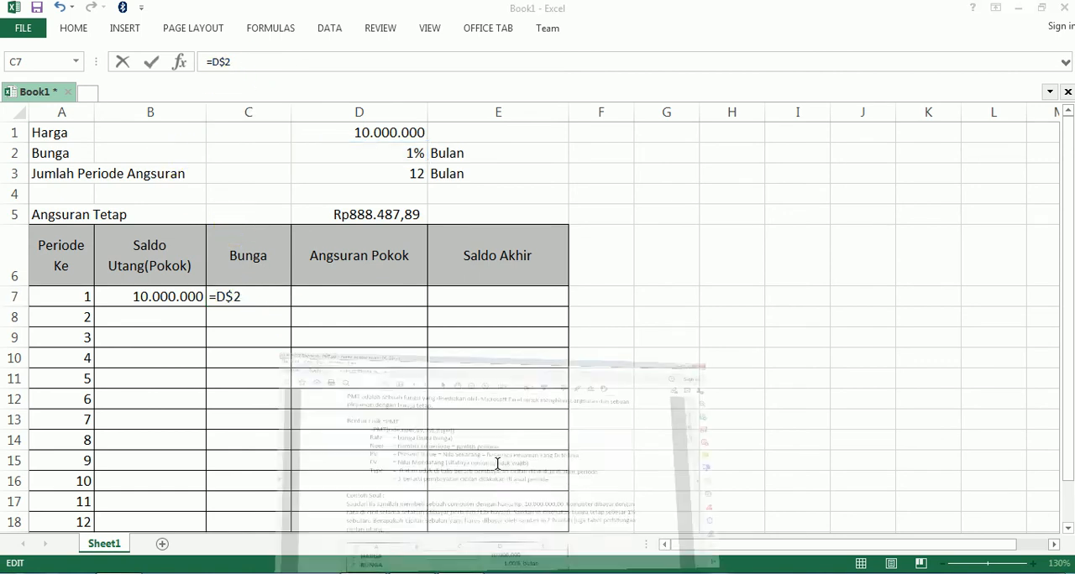
pyautogui.scroll(-15, 502, 409)
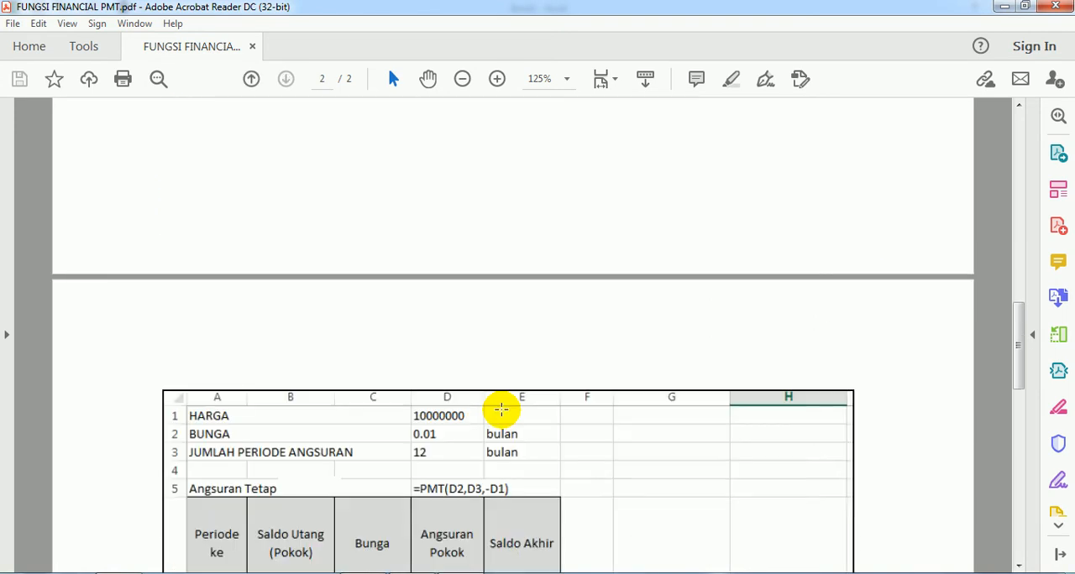
pyautogui.scroll(-2, 502, 409)
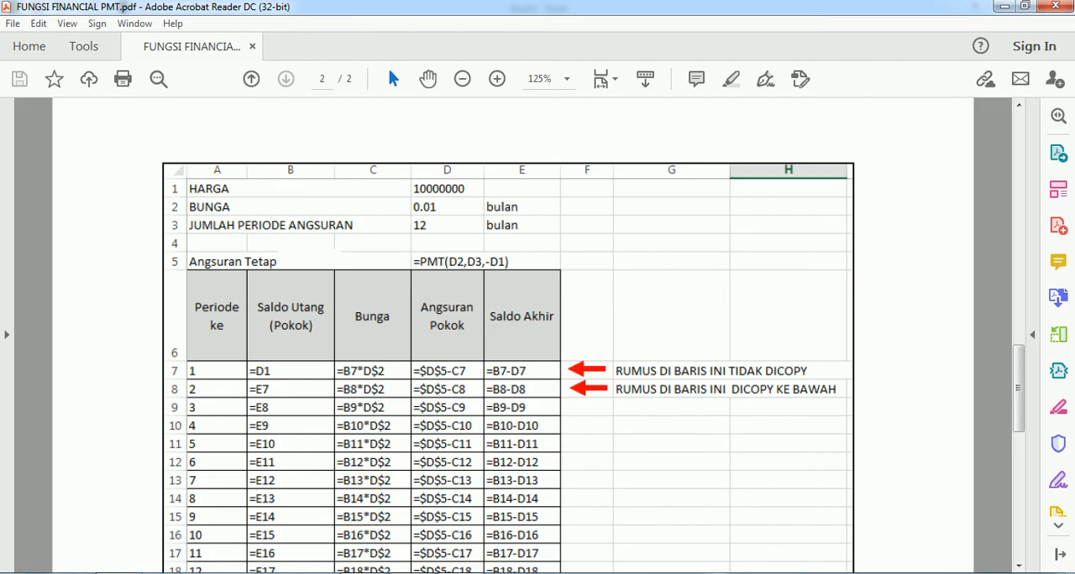
pyautogui.click(336, 573)
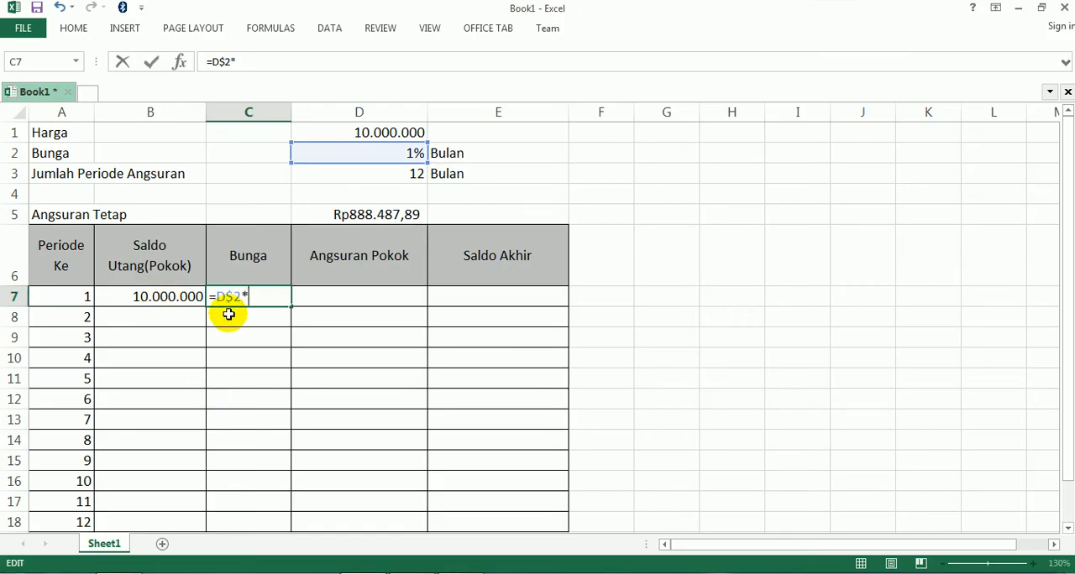
pyautogui.click(149, 295)
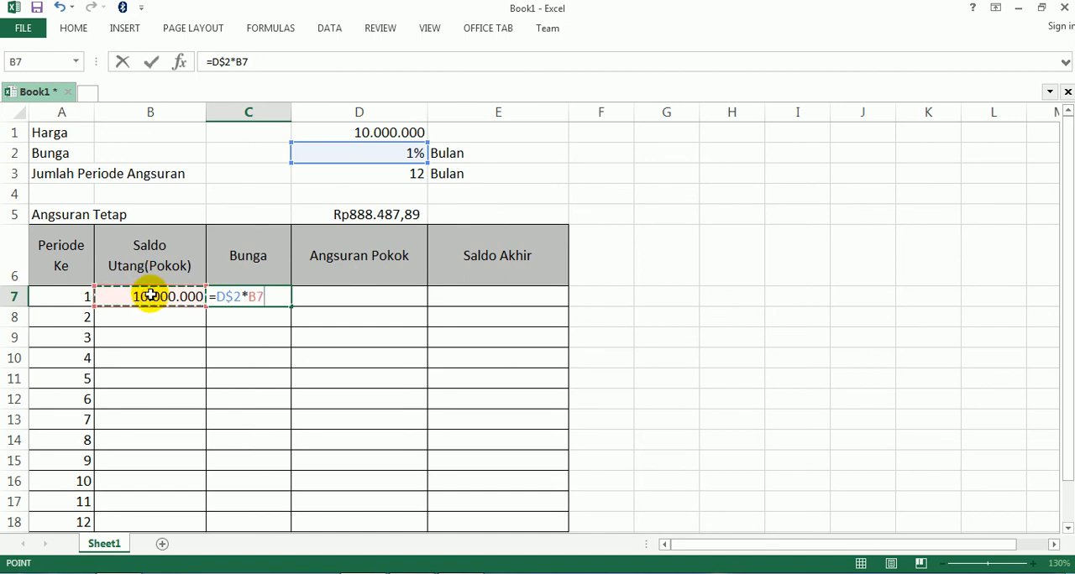
pyautogui.press('Return')
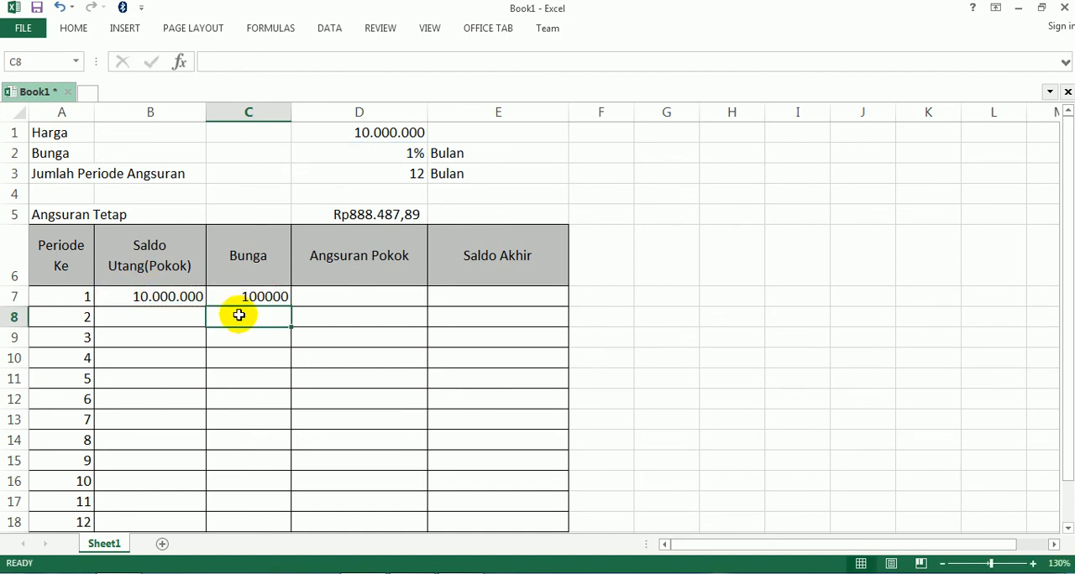
# Enter the first period's Angsuran Pokok formula =D$5-C7 in cell D7, checking it against the formula table in the PDF
pyautogui.click(319, 293)
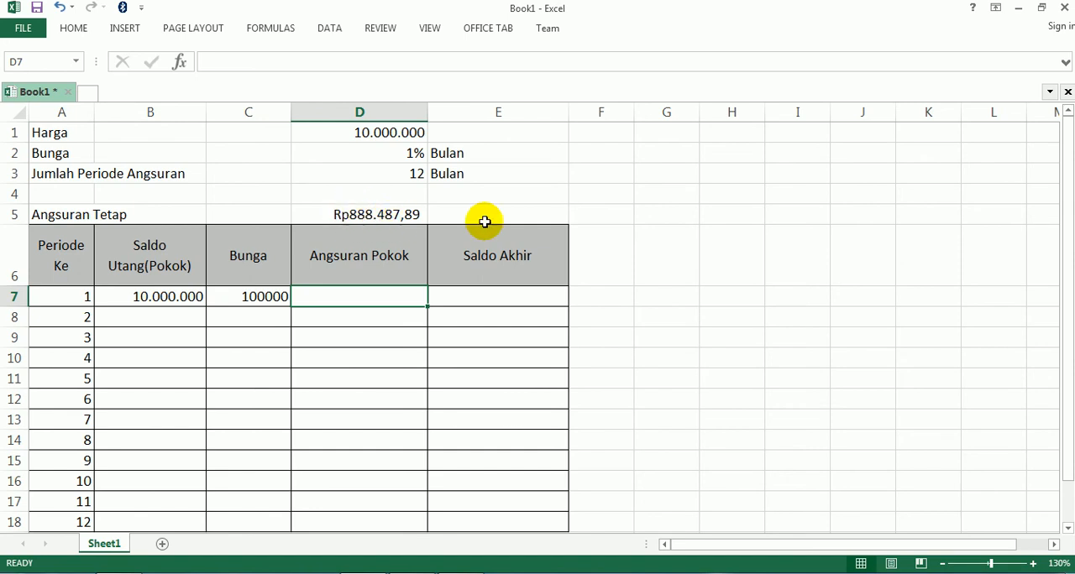
pyautogui.write('=')
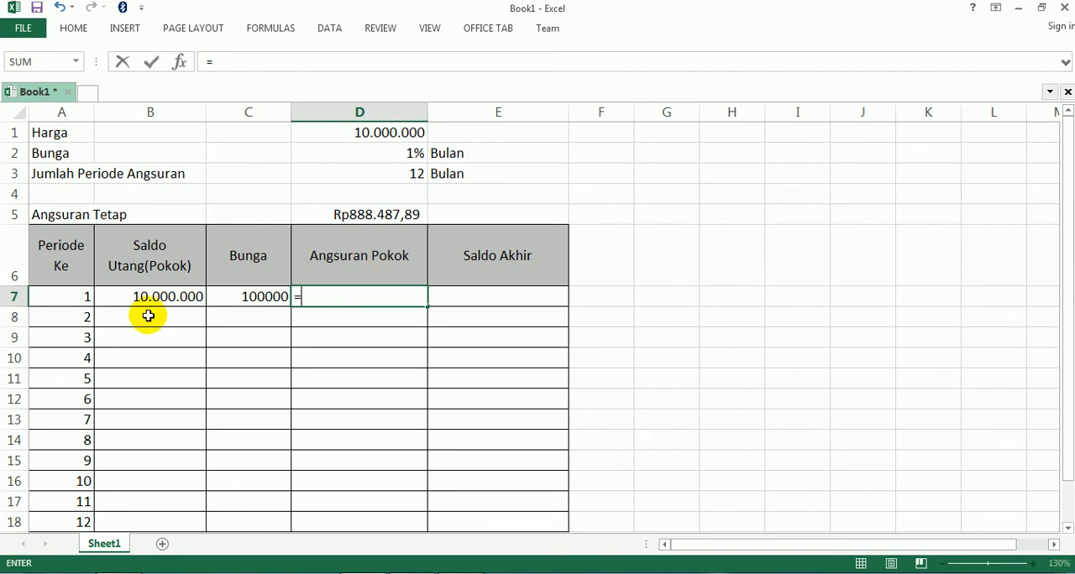
pyautogui.click(369, 214)
pyautogui.write('-')
pyautogui.press('BackSpace')
pyautogui.press('BackSpace')
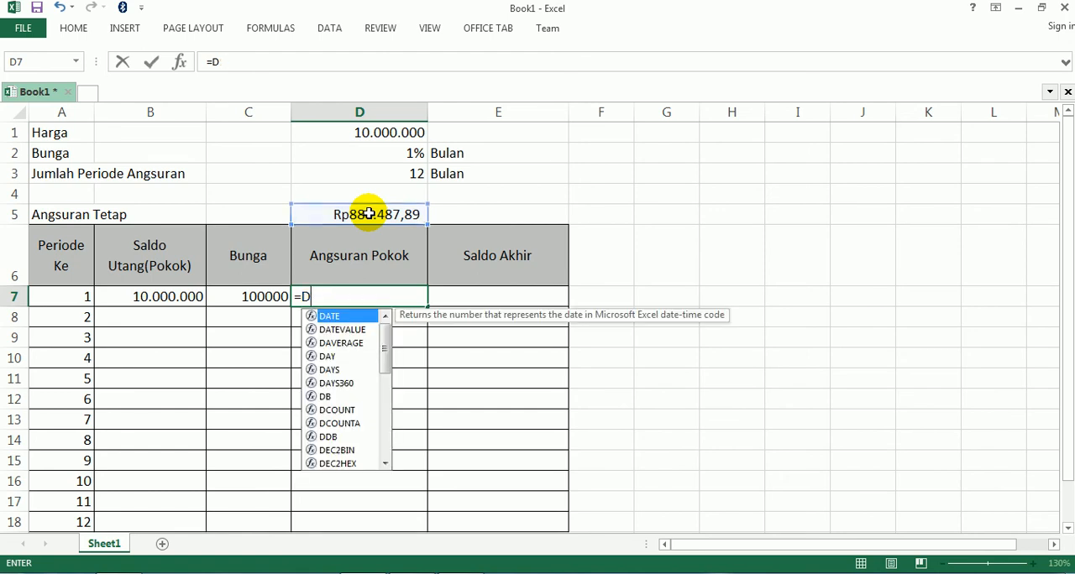
pyautogui.write('$')
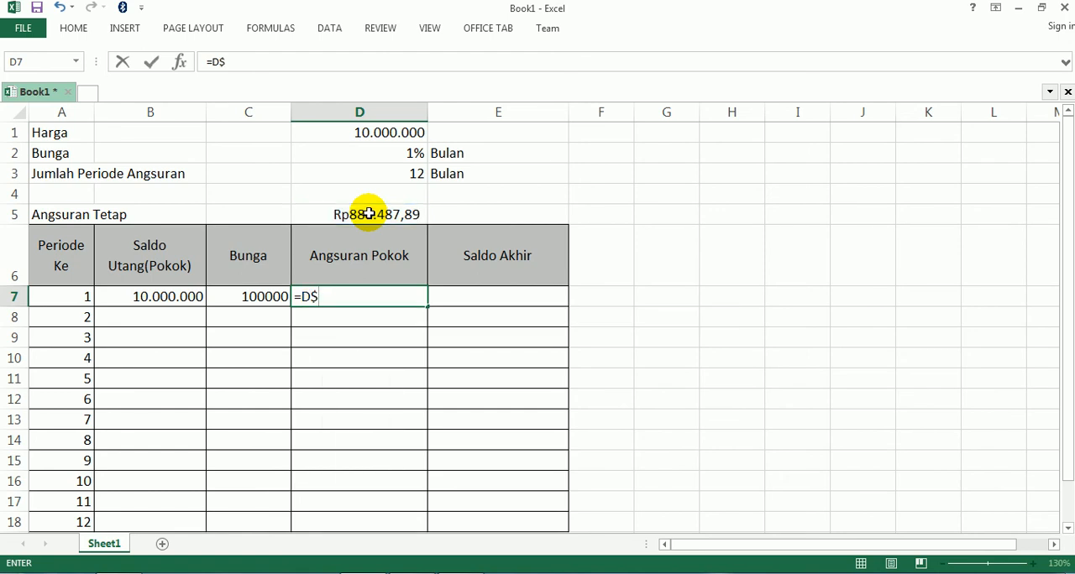
pyautogui.write('5')
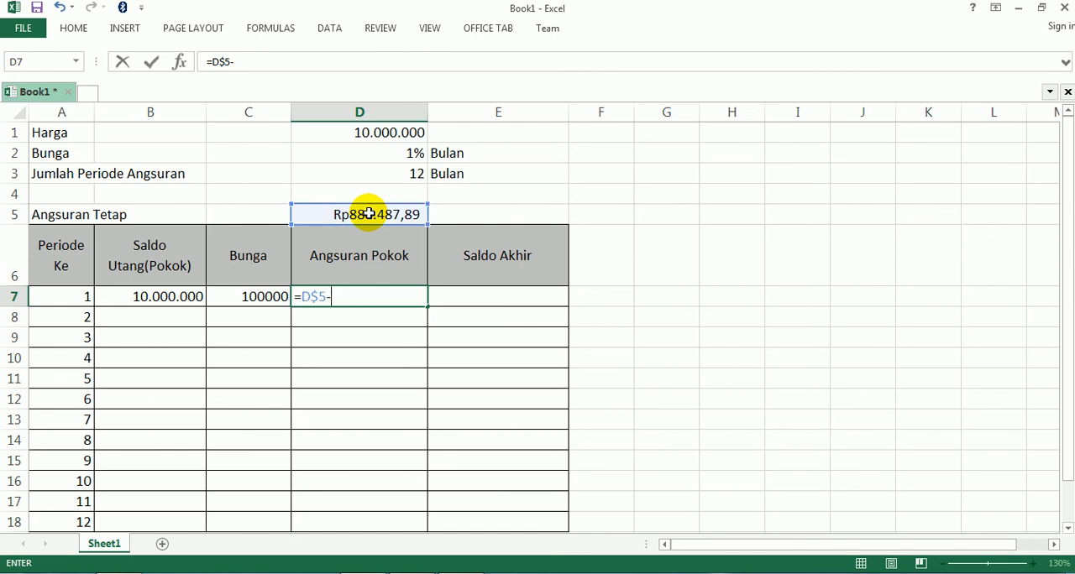
pyautogui.write('-')
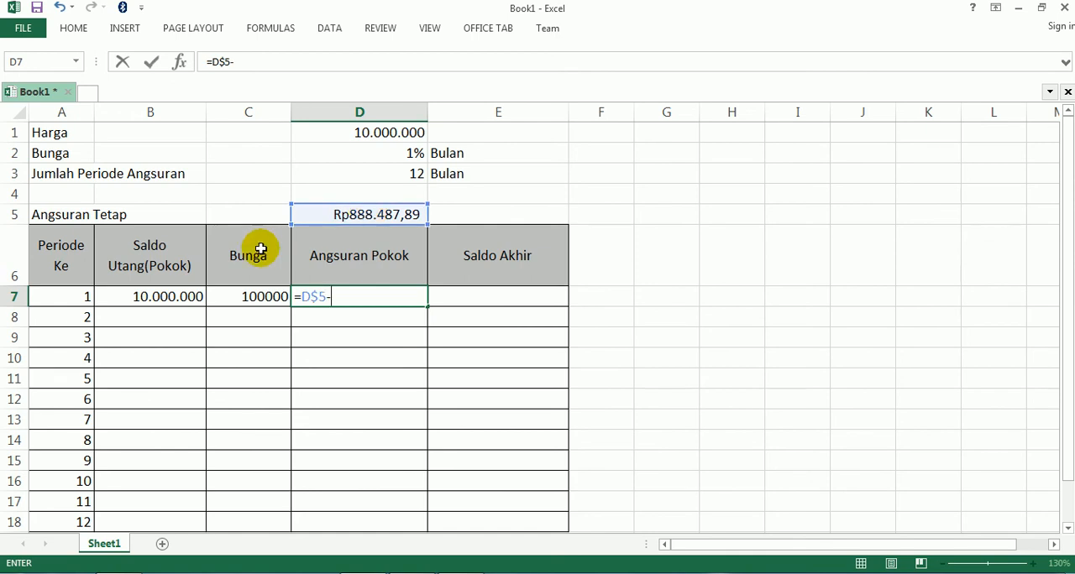
pyautogui.click(259, 297)
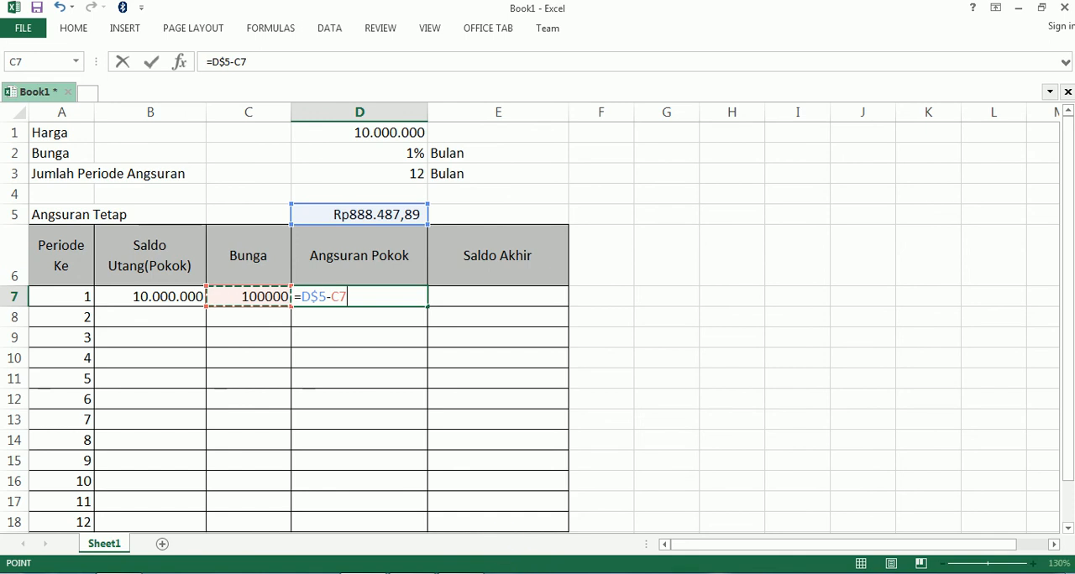
pyautogui.click(472, 573)
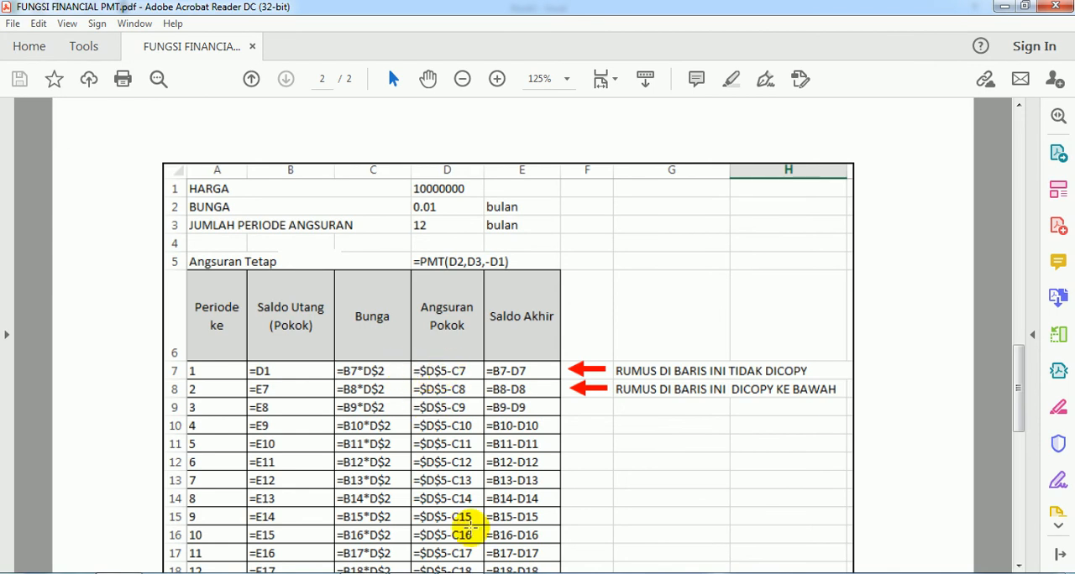
pyautogui.click(477, 573)
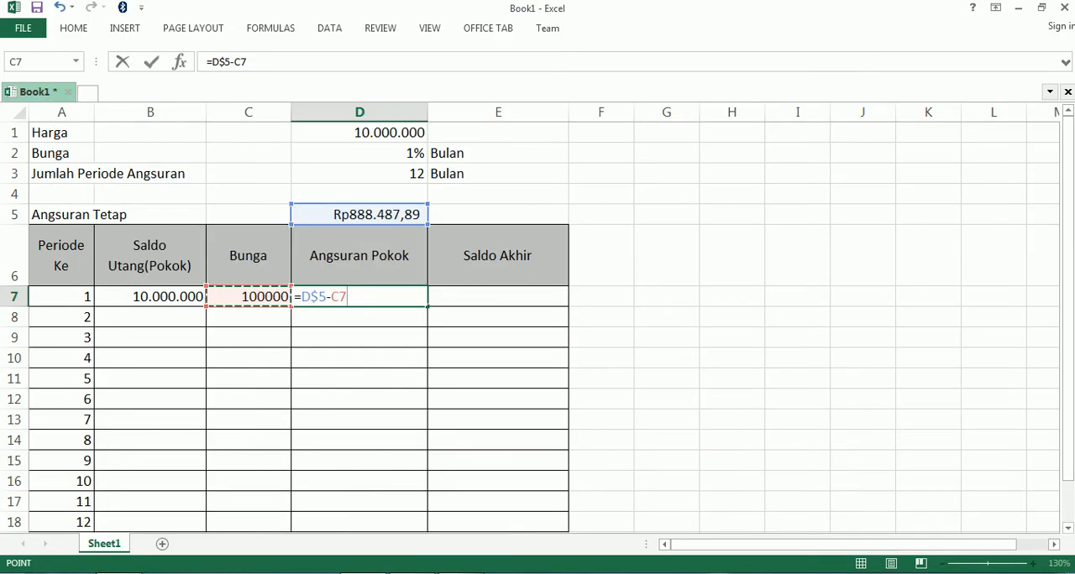
pyautogui.press('Return')
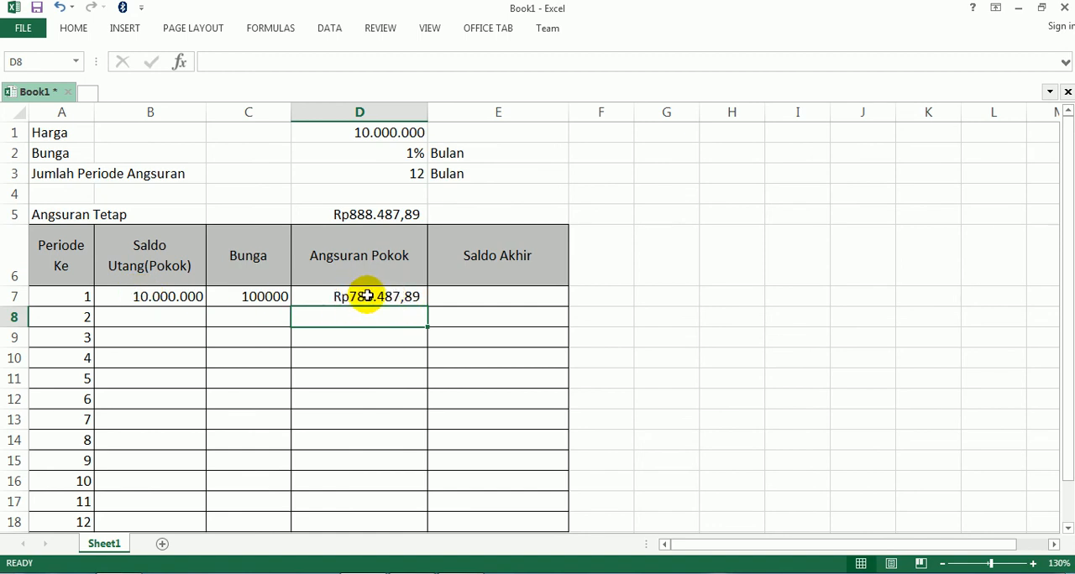
# Enter the first period's Saldo Akhir formula =B7-D7 in cell E7
pyautogui.click(454, 293)
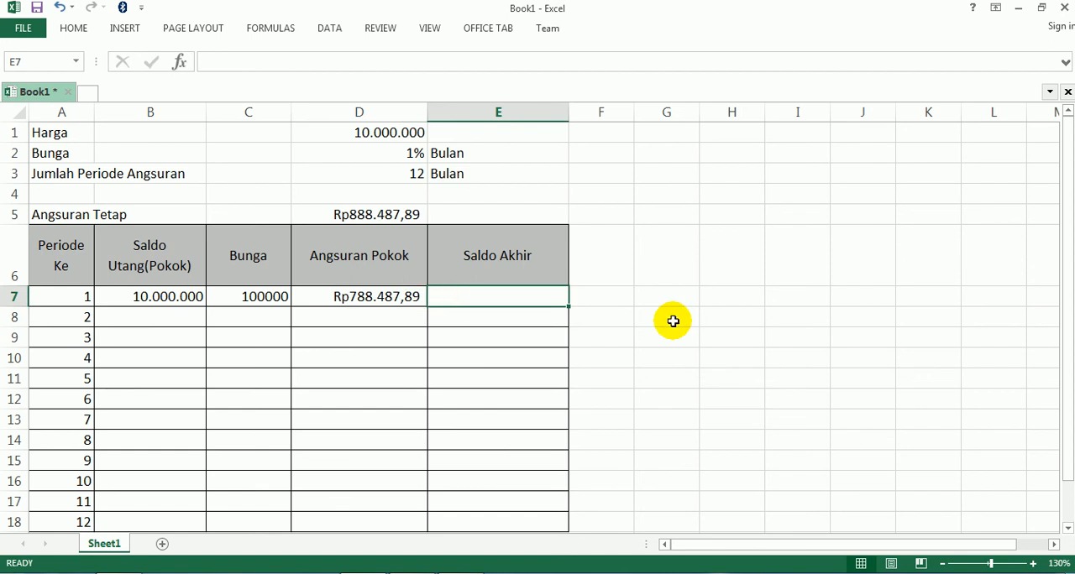
pyautogui.write('=')
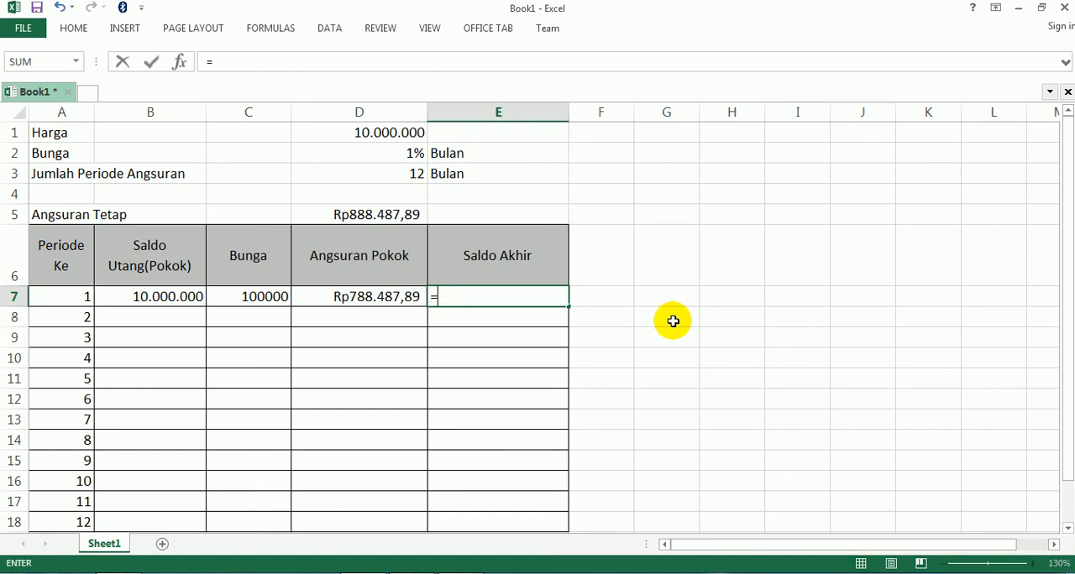
pyautogui.click(159, 296)
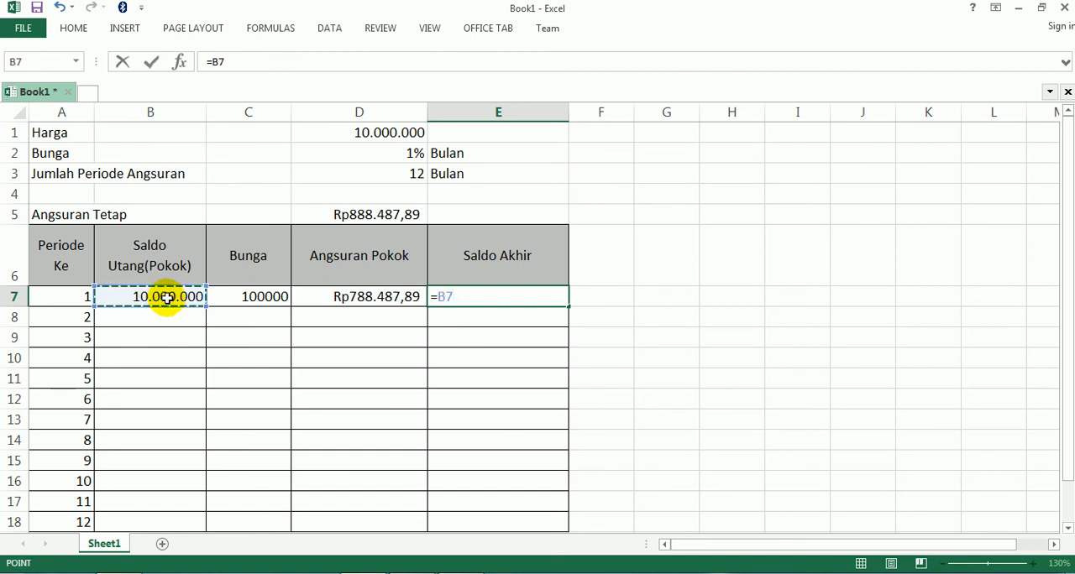
pyautogui.write('-')
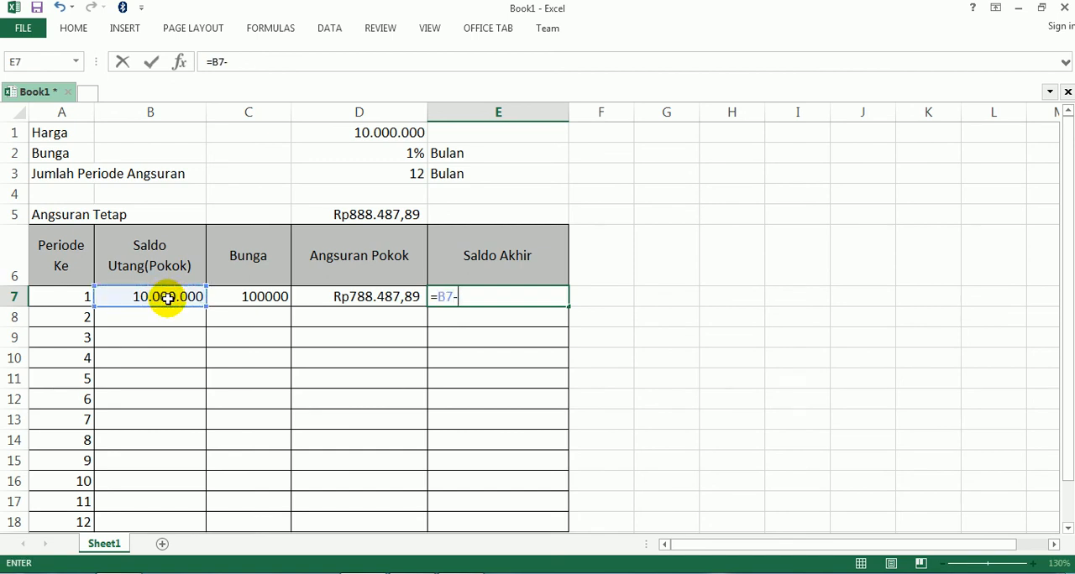
pyautogui.click(333, 297)
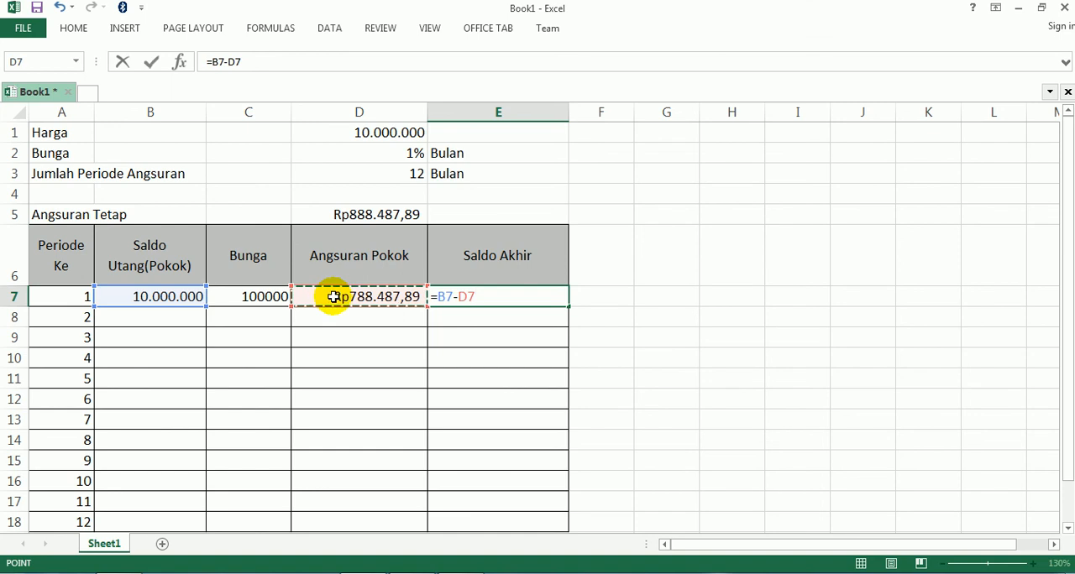
pyautogui.press('Return')
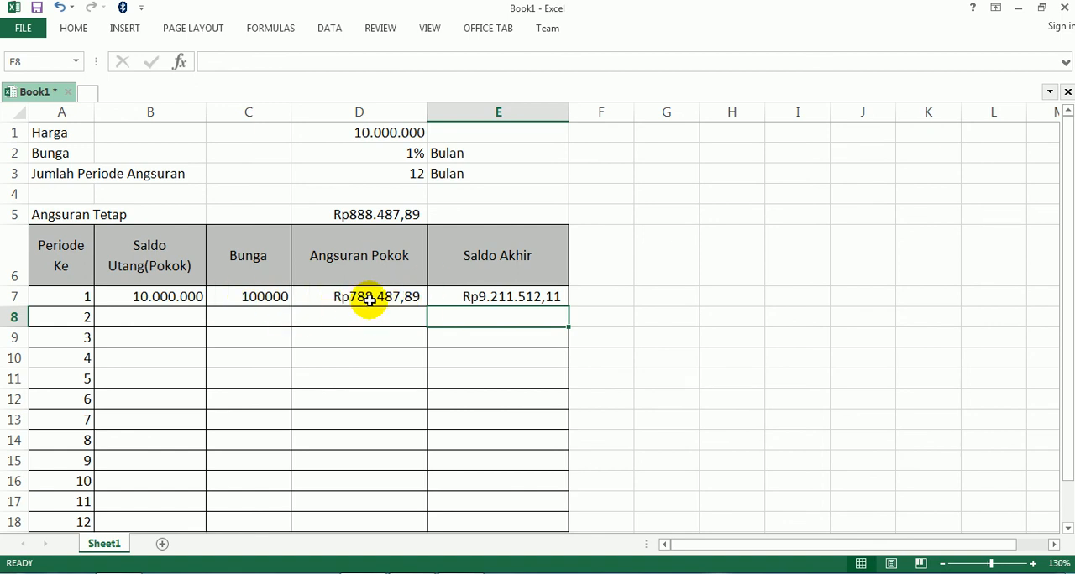
# Link the second period's Saldo Utang(Pokok) in cell B8 to the first period's Saldo Akhir with =E7
pyautogui.click(464, 296)
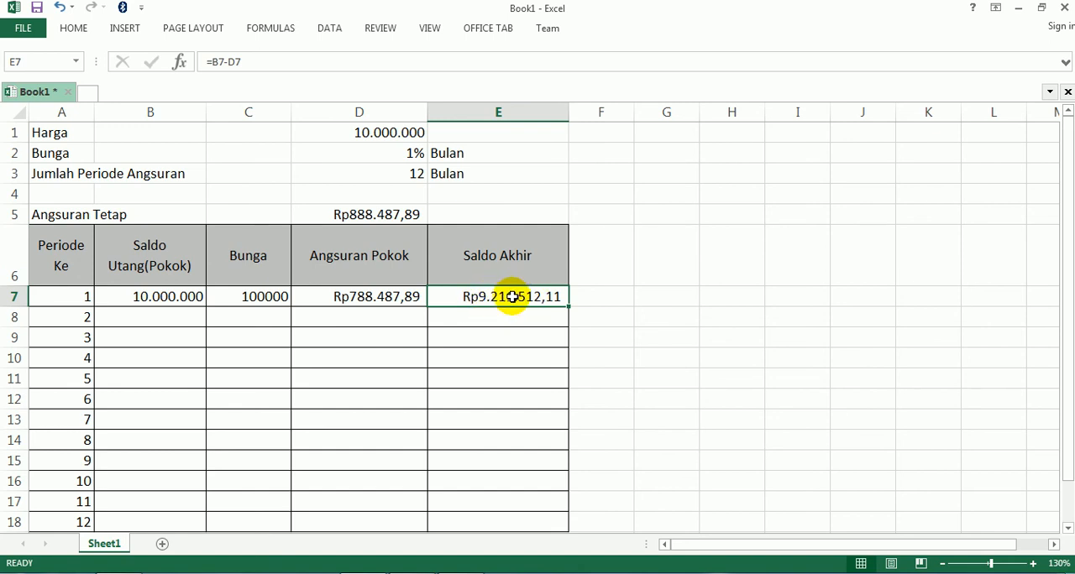
pyautogui.click(149, 326)
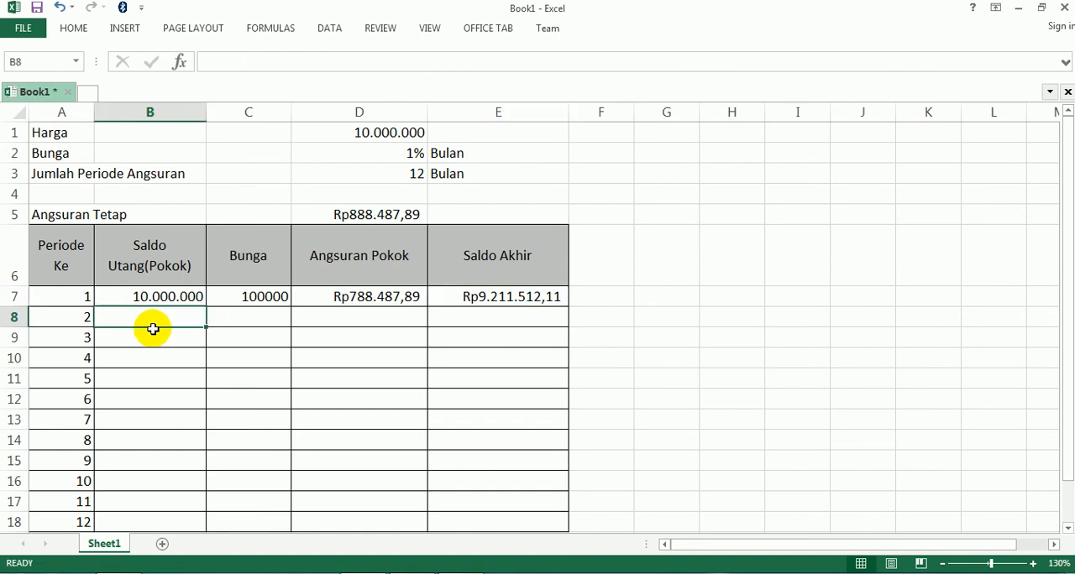
pyautogui.write('=')
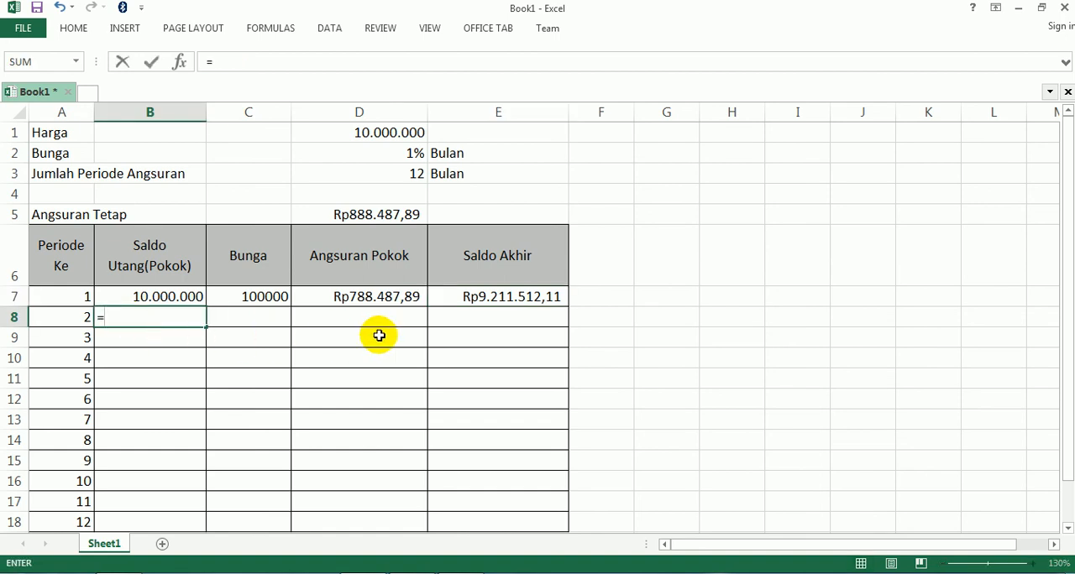
pyautogui.click(476, 295)
pyautogui.press('Return')
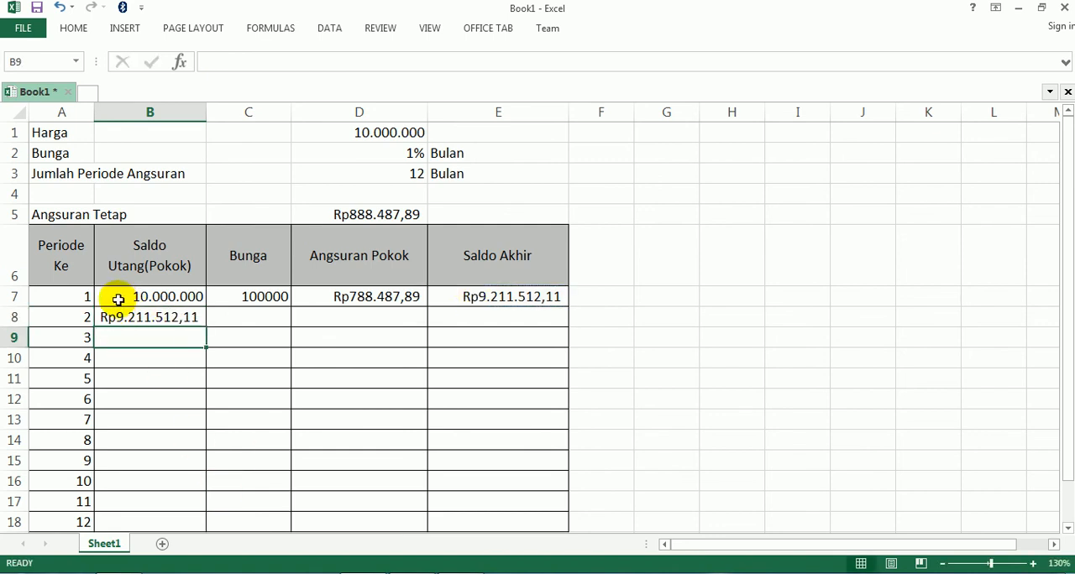
# Format cells B7:E18 as Accounting with the $ Inuktitut (Latin) symbol
pyautogui.moveTo(117, 296); pyautogui.dragTo(512, 521)
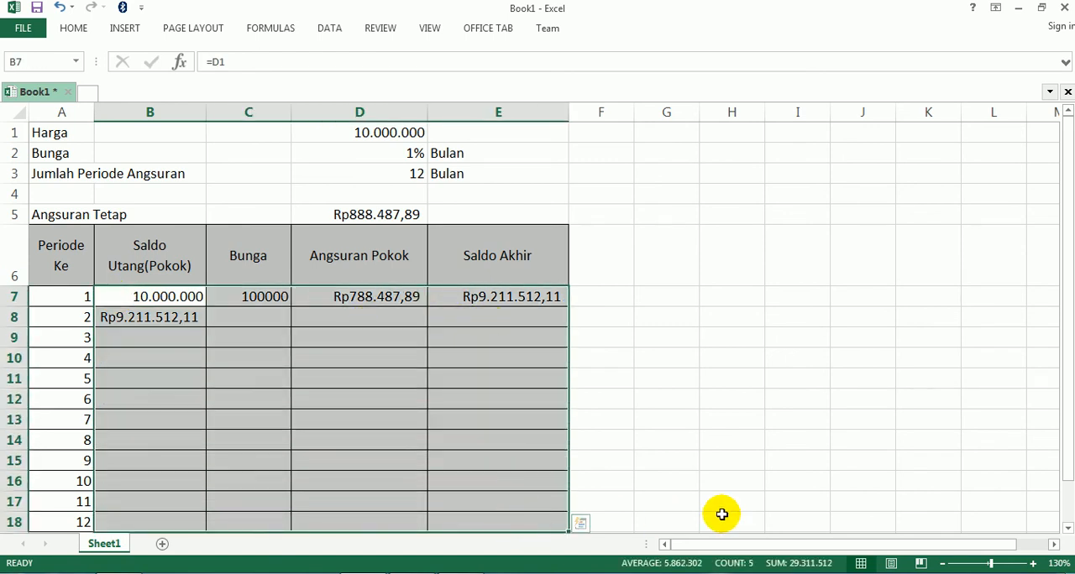
pyautogui.hotkey('ctrl', '1')
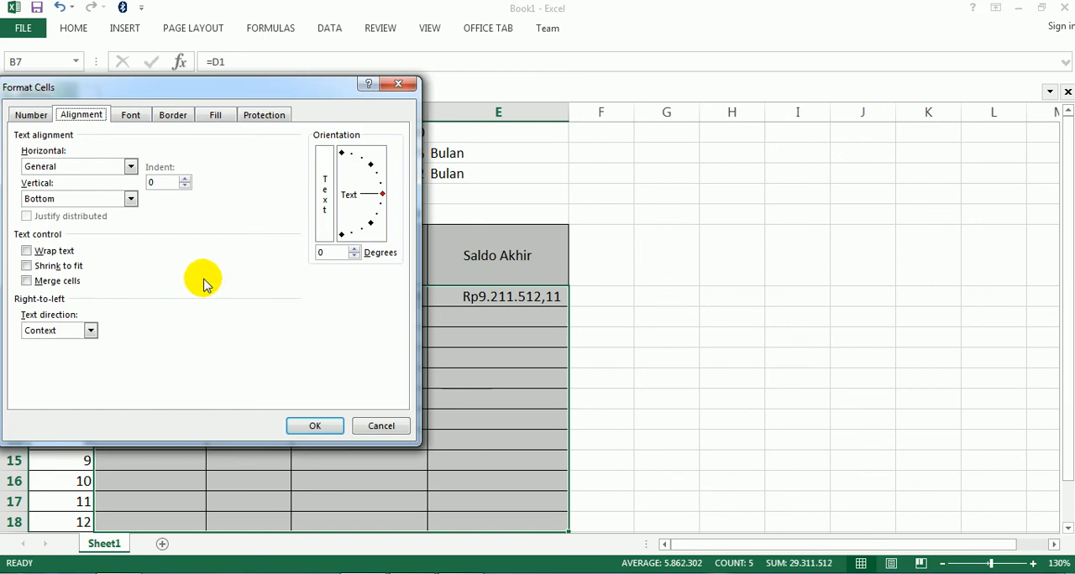
pyautogui.moveTo(105, 88); pyautogui.dragTo(411, 97)
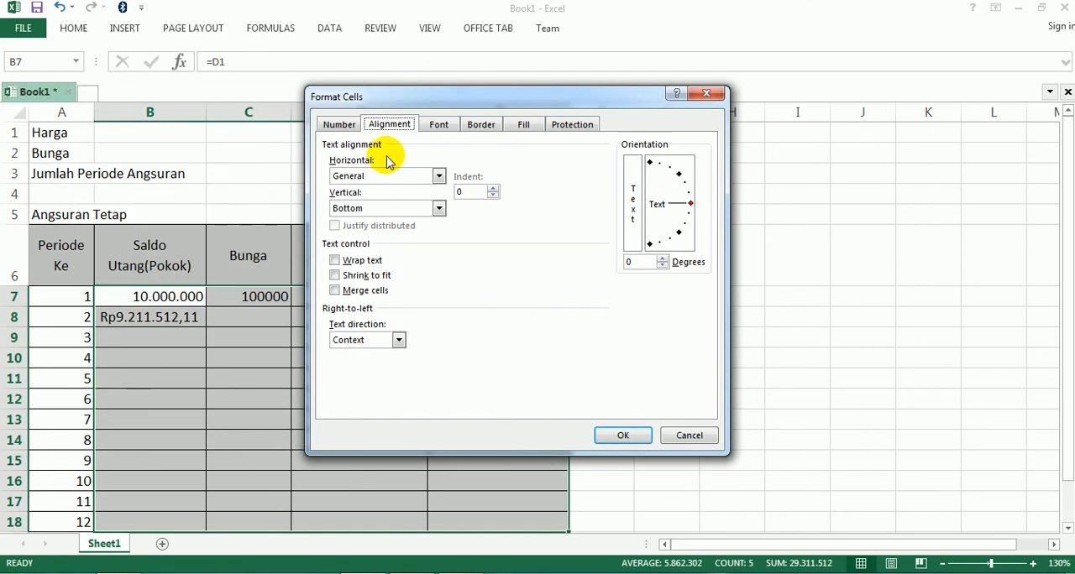
pyautogui.click(335, 125)
pyautogui.click(348, 189)
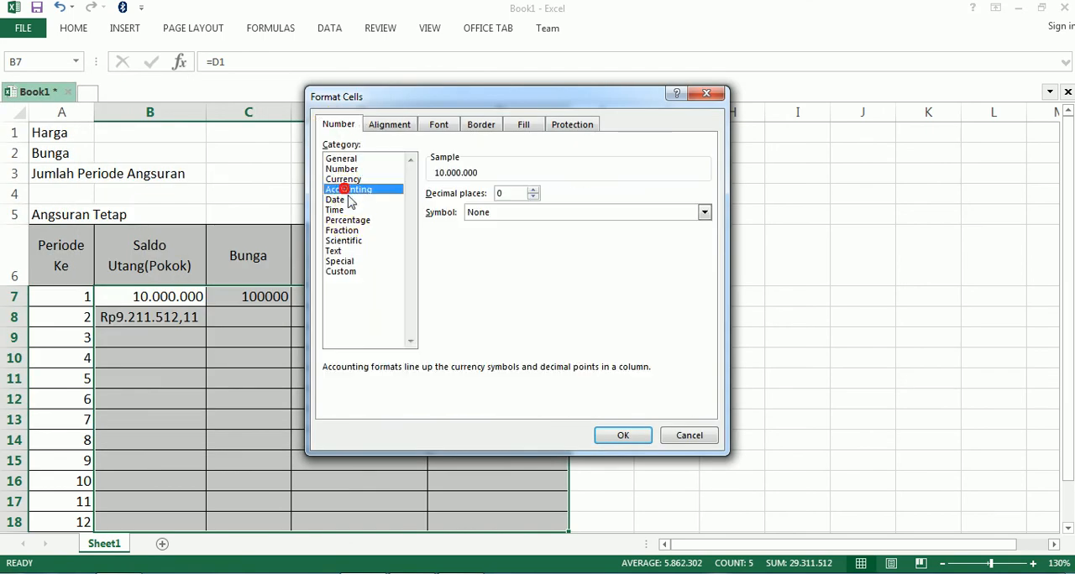
pyautogui.click(483, 217)
pyautogui.scroll(-5, 508, 269)
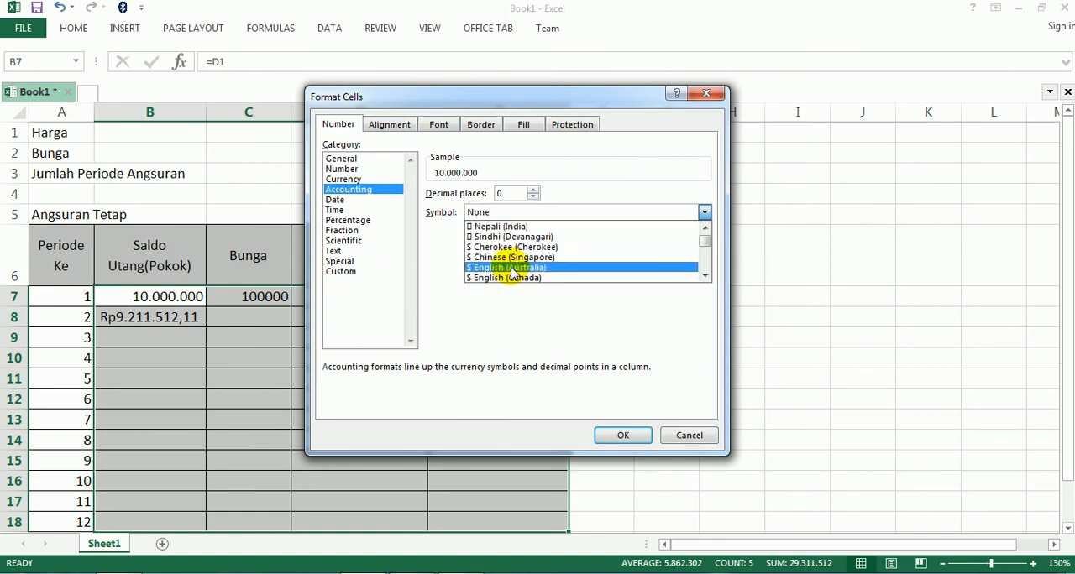
pyautogui.scroll(-10, 513, 272)
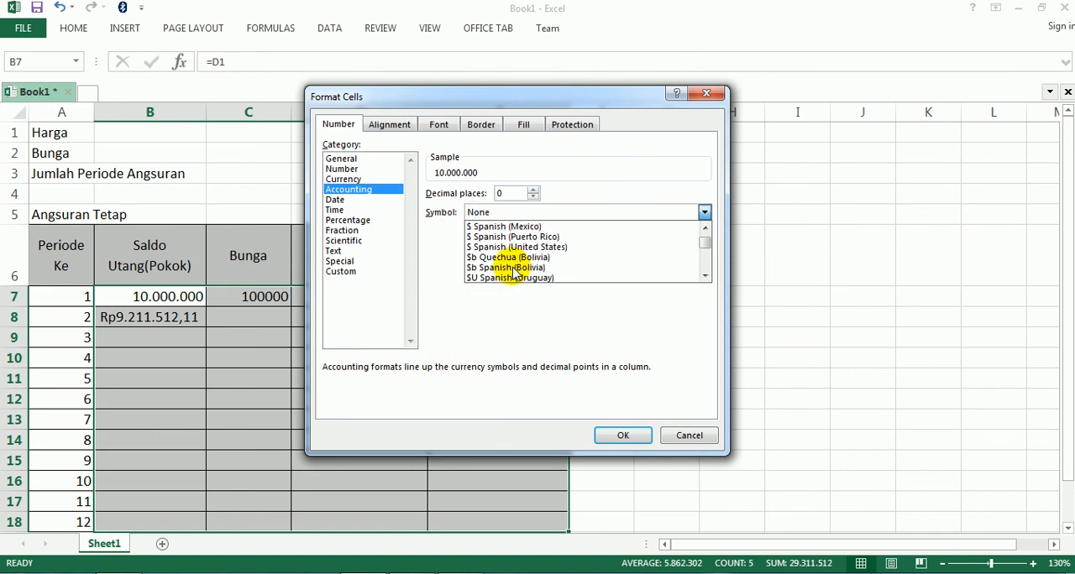
pyautogui.scroll(-5, 513, 273)
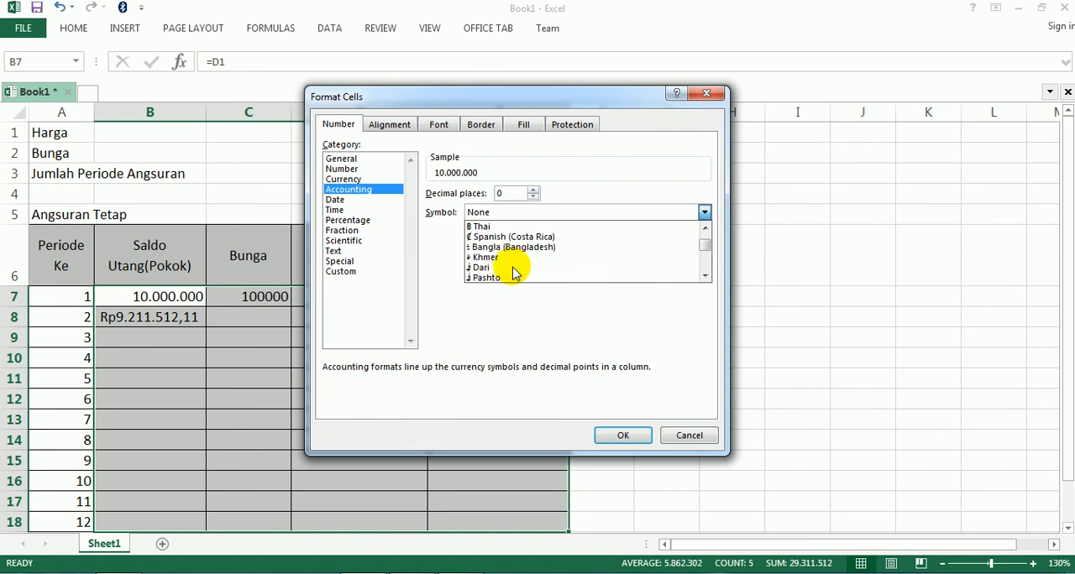
pyautogui.scroll(-10, 514, 273)
pyautogui.scroll(-5, 514, 273)
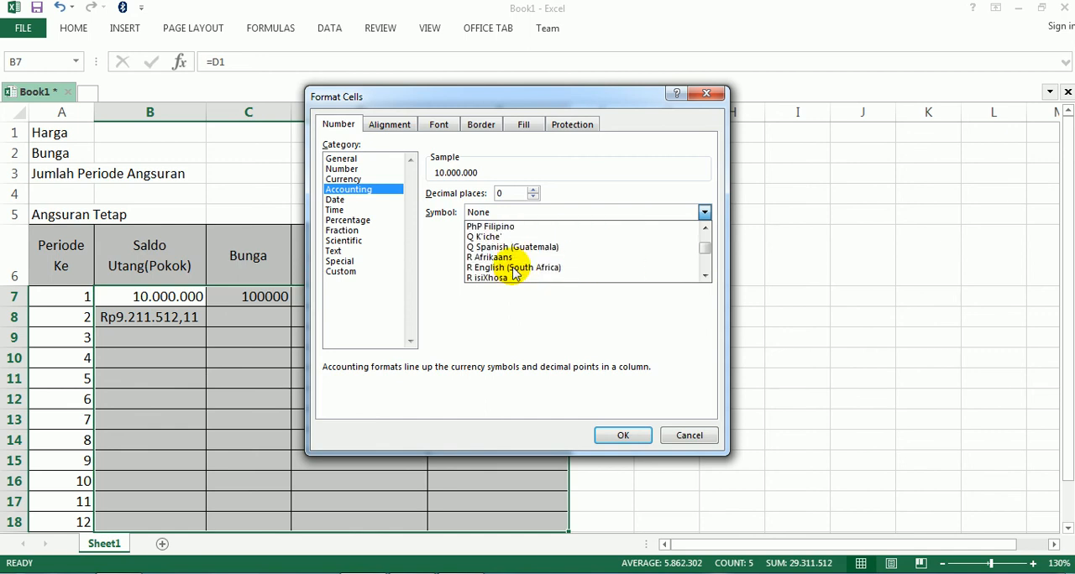
pyautogui.scroll(-2, 513, 273)
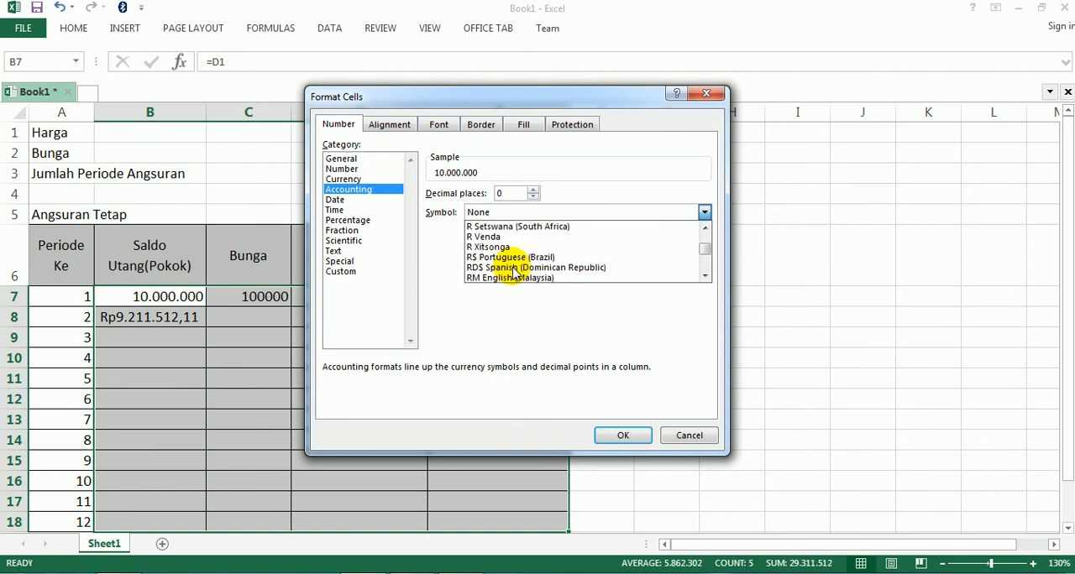
pyautogui.click(514, 271)
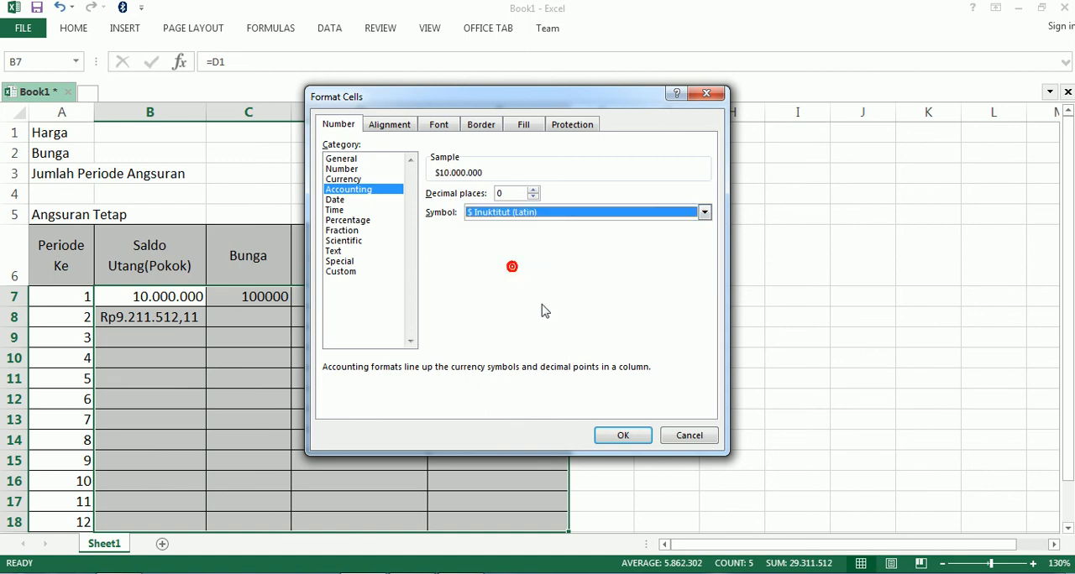
pyautogui.click(625, 436)
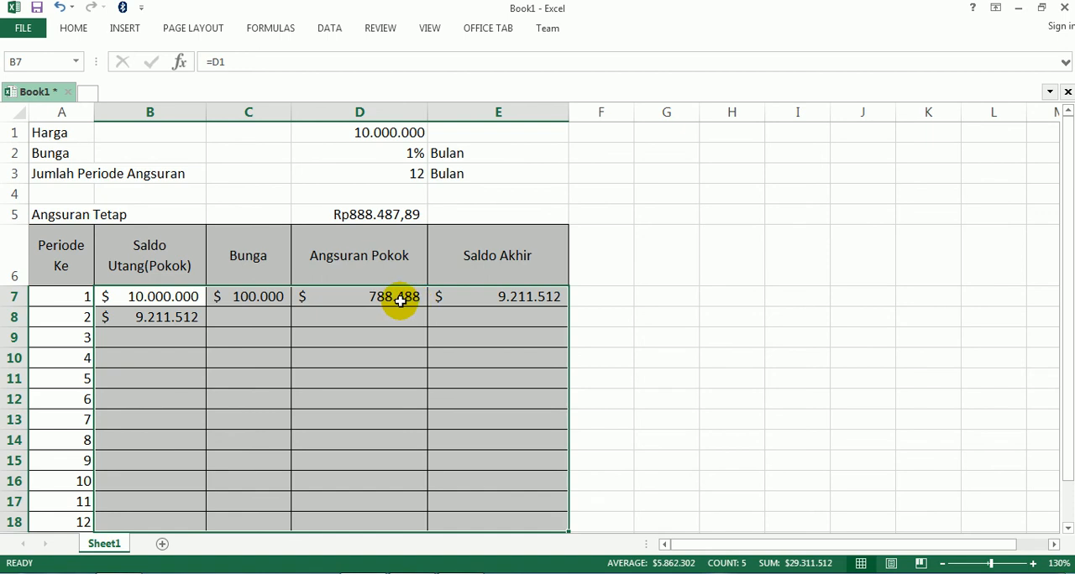
# Change the Accounting symbol of cells B7:E18 to Rp Indonesian, keeping 0 decimal places
pyautogui.hotkey('ctrl', '1')
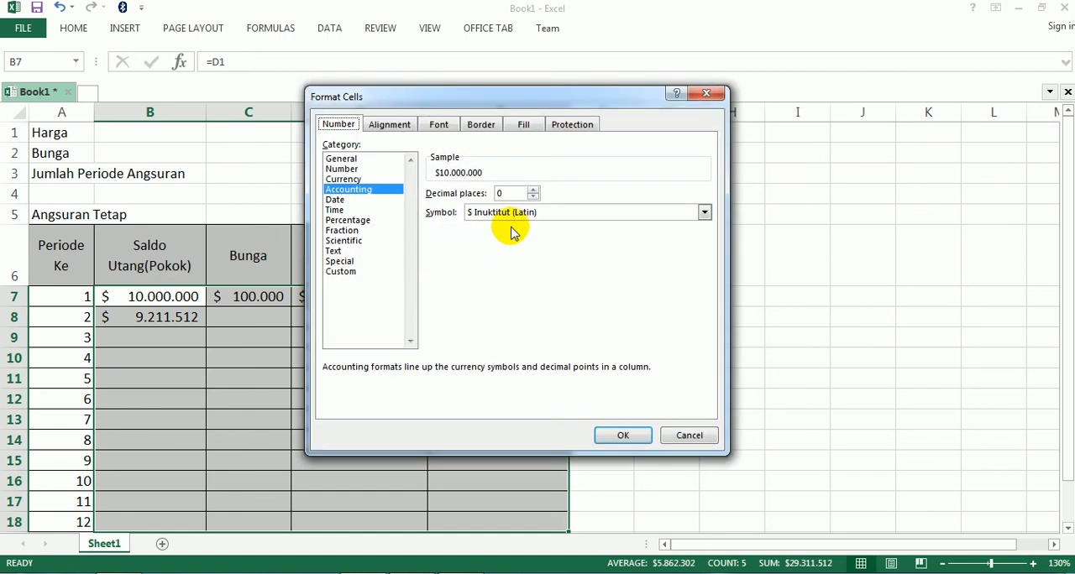
pyautogui.click(515, 213)
pyautogui.scroll(1, 516, 269)
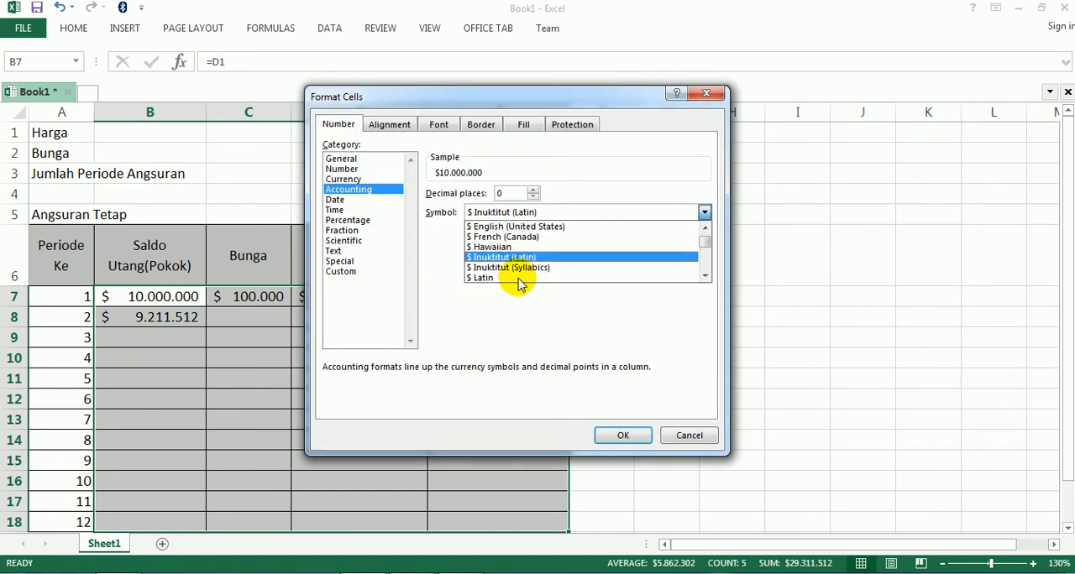
pyautogui.scroll(-3, 516, 277)
pyautogui.scroll(5, 518, 298)
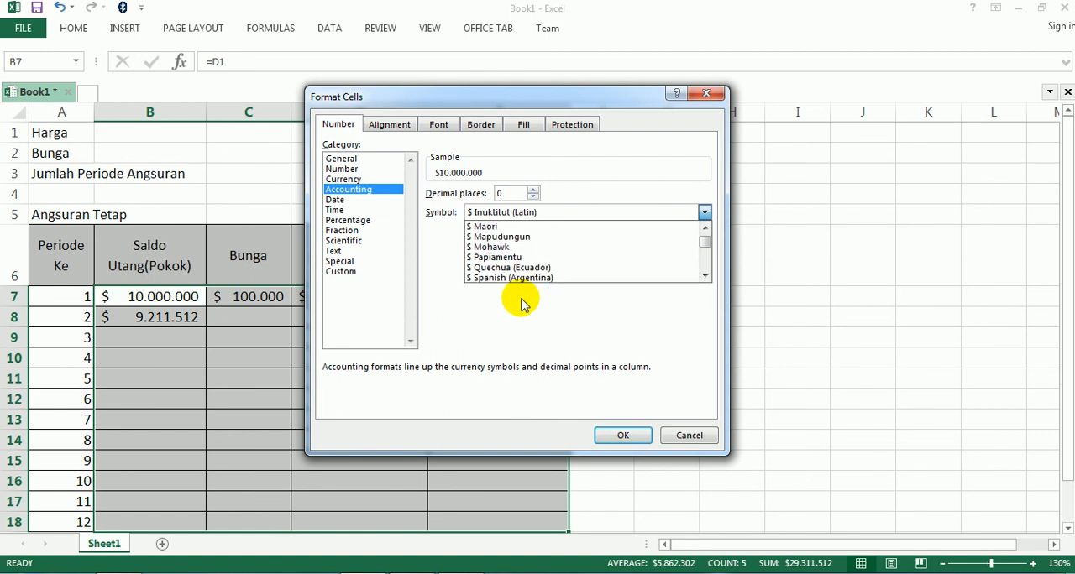
pyautogui.scroll(8, 521, 304)
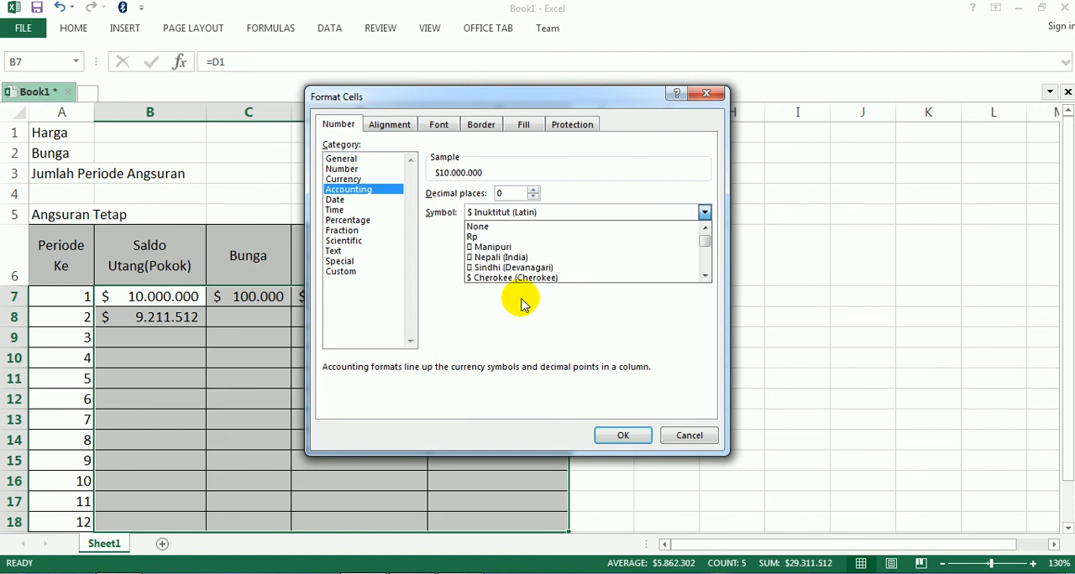
pyautogui.scroll(-10, 518, 269)
pyautogui.scroll(-10, 515, 260)
pyautogui.scroll(-10, 514, 260)
pyautogui.scroll(-8, 514, 260)
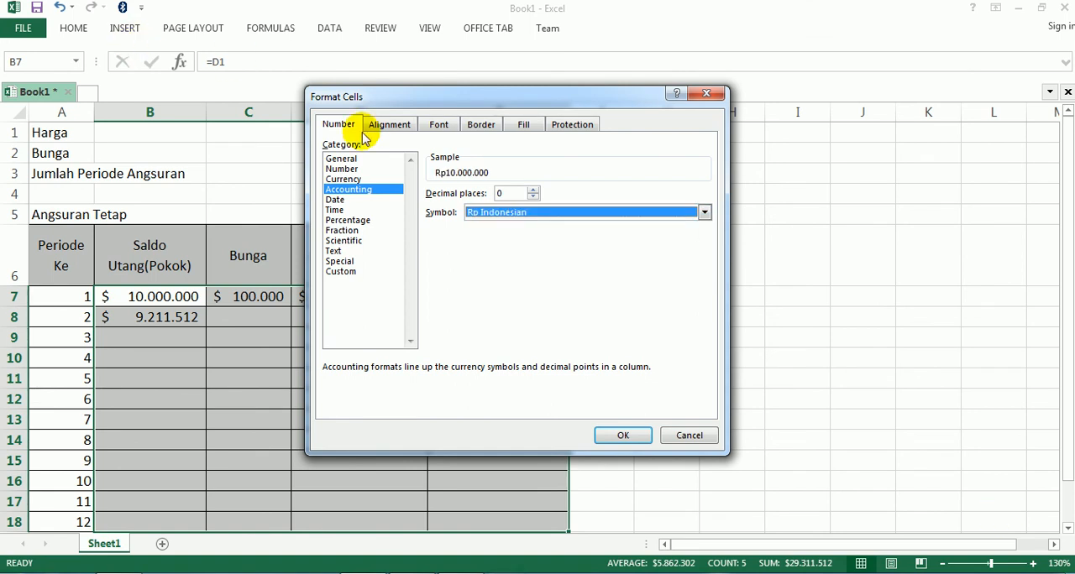
pyautogui.click(622, 434)
pyautogui.click(397, 394)
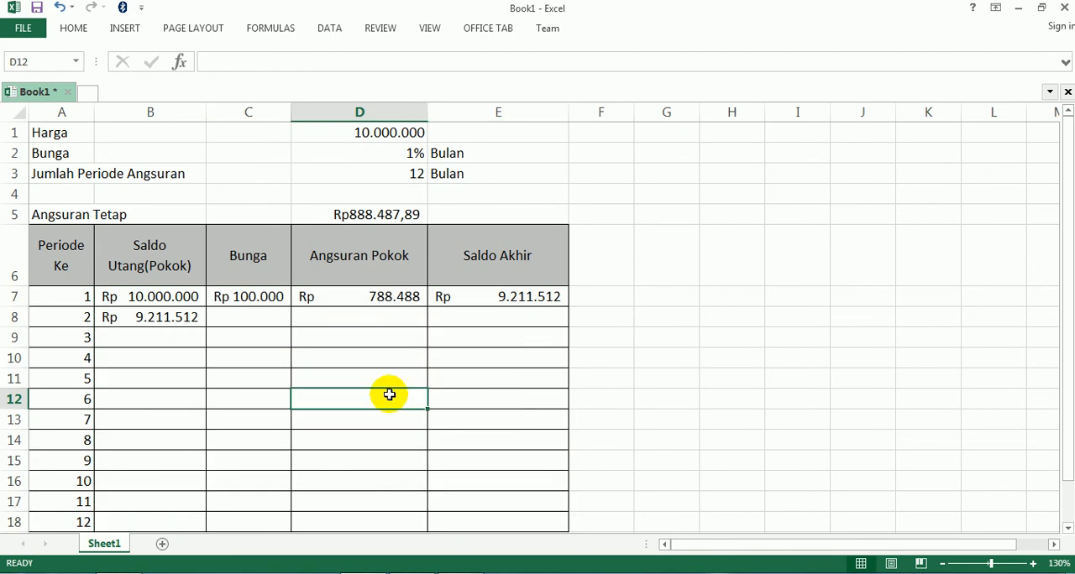
# Check the first period's Bunga formula in C7 and copy it into C8 for the second period
pyautogui.click(244, 319)
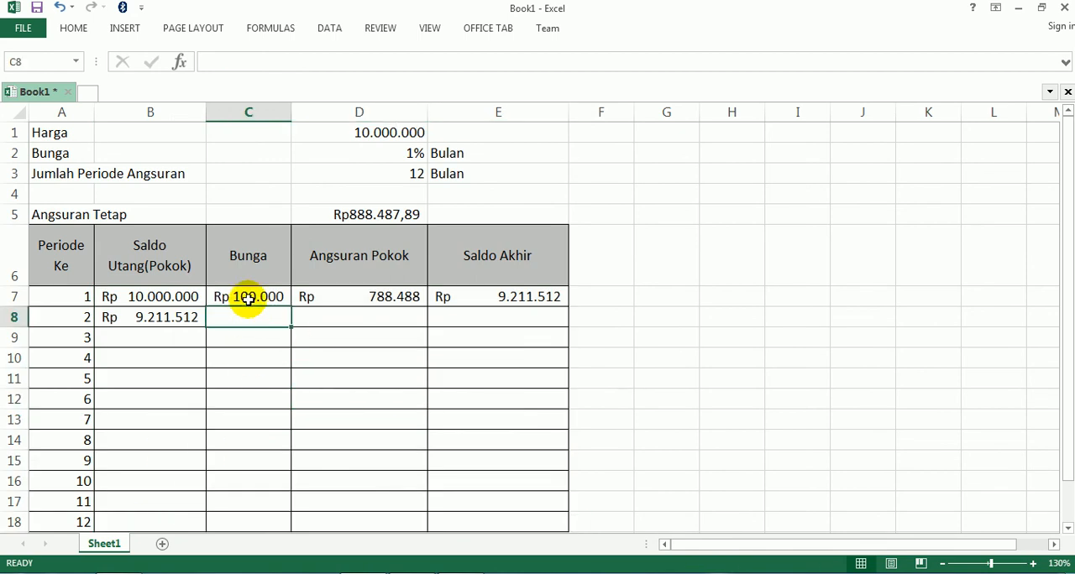
pyautogui.click(248, 299)
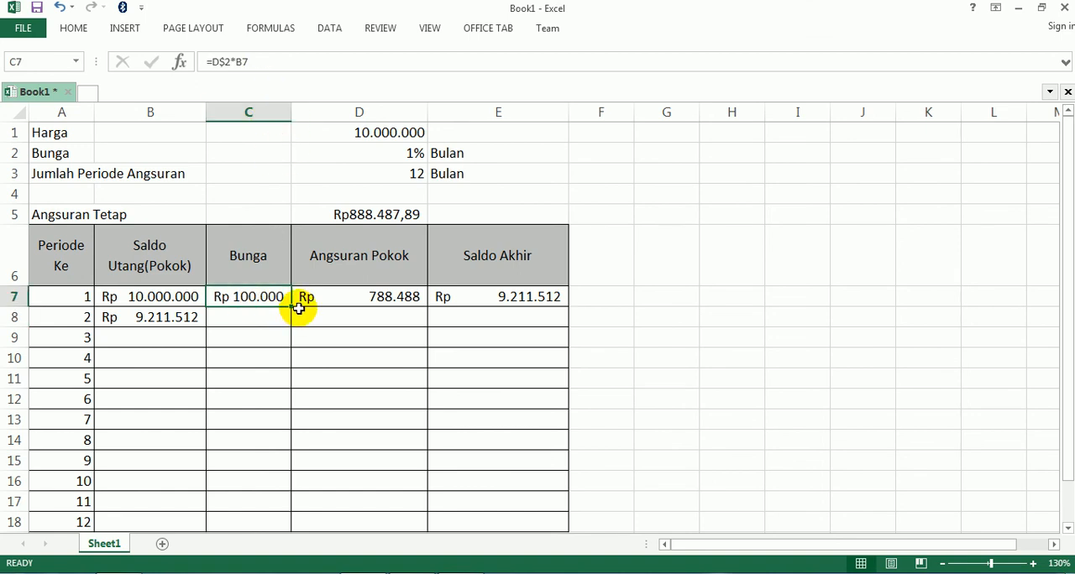
pyautogui.press('F2')
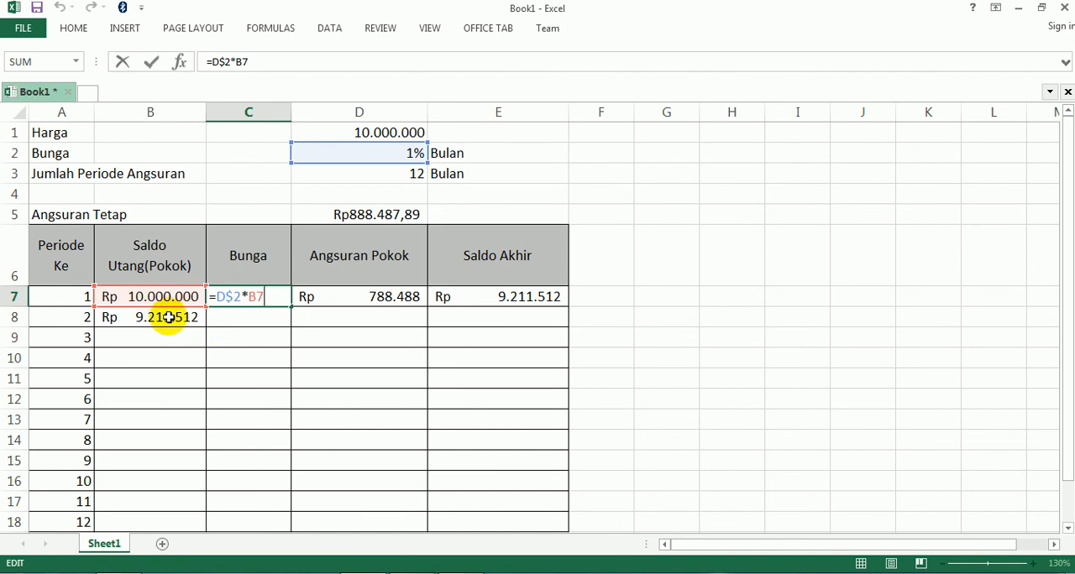
pyautogui.hotkey('ctrl', 'Return')
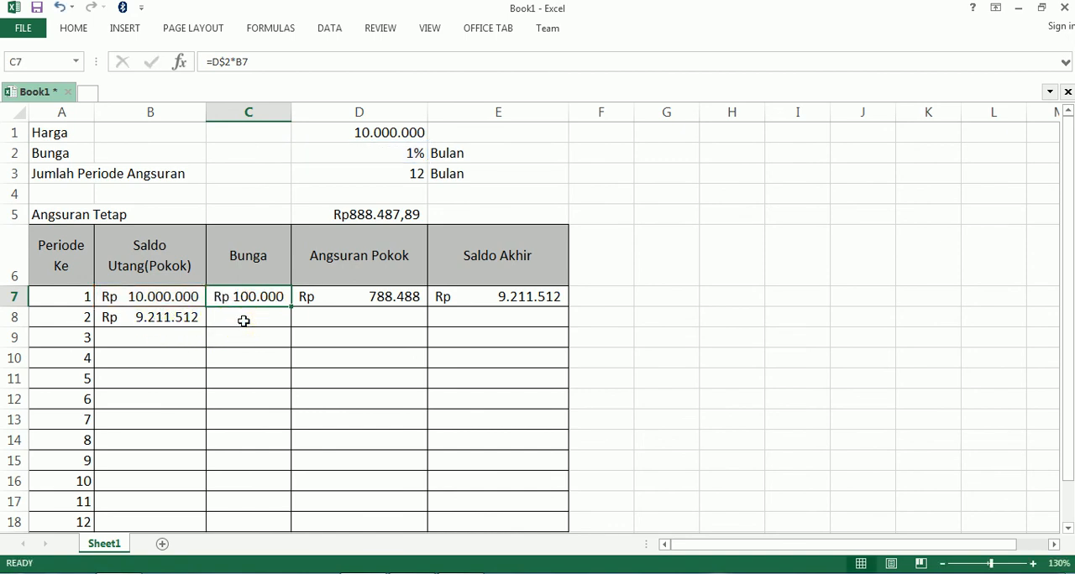
pyautogui.click(243, 322)
pyautogui.click(248, 299)
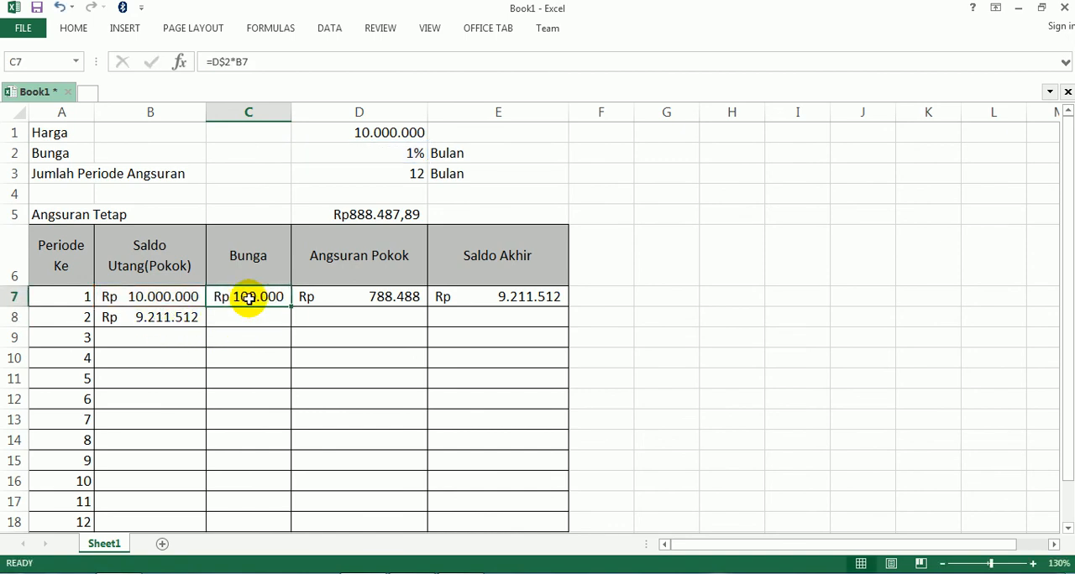
pyautogui.hotkey('ctrl', 'c')
pyautogui.click(246, 319)
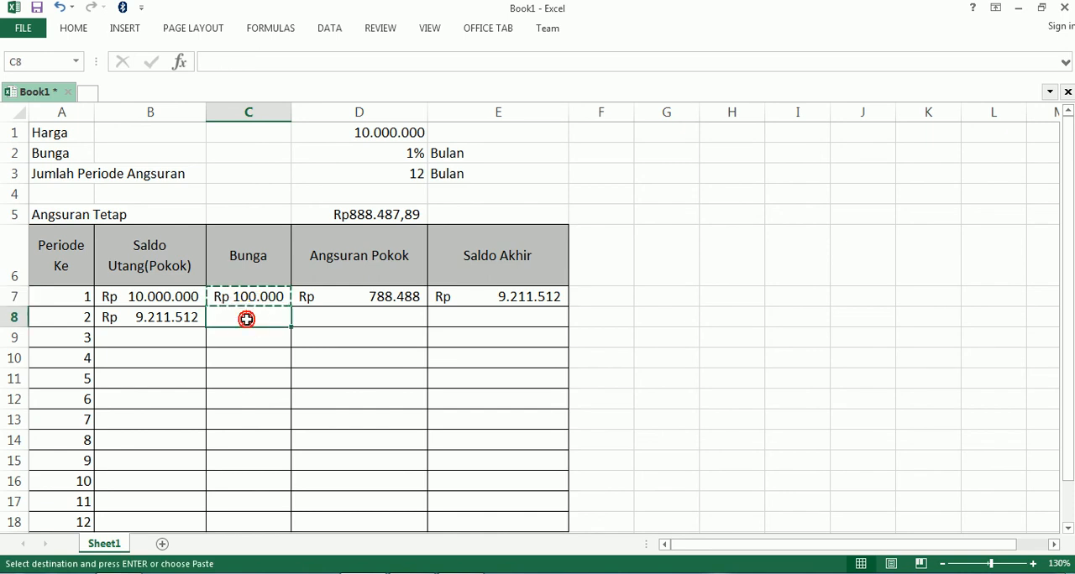
pyautogui.hotkey('ctrl', 'v')
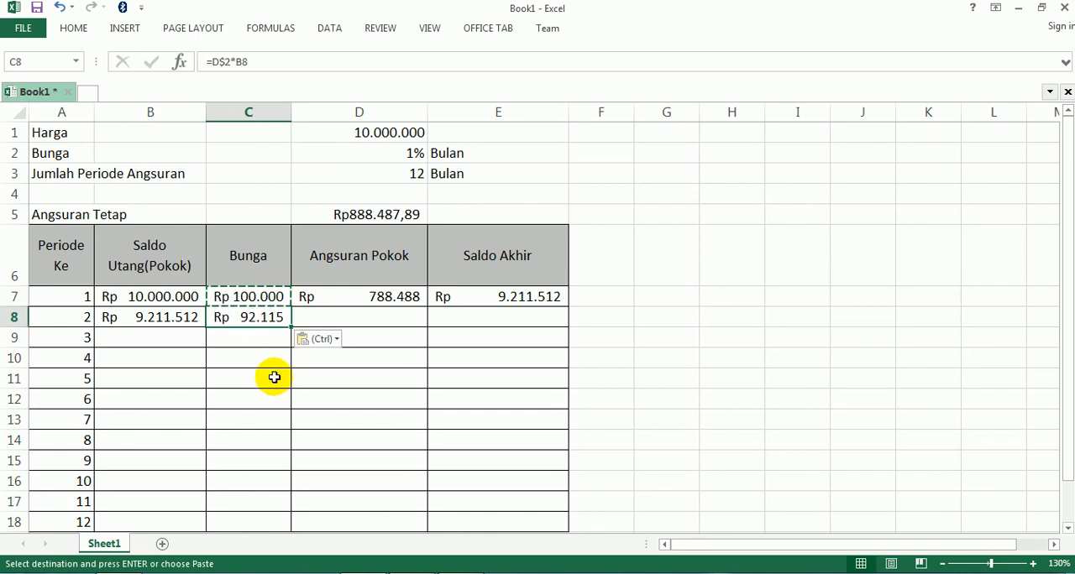
# Copy the first period's Angsuran Pokok formula from D7 into D8
pyautogui.click(378, 314)
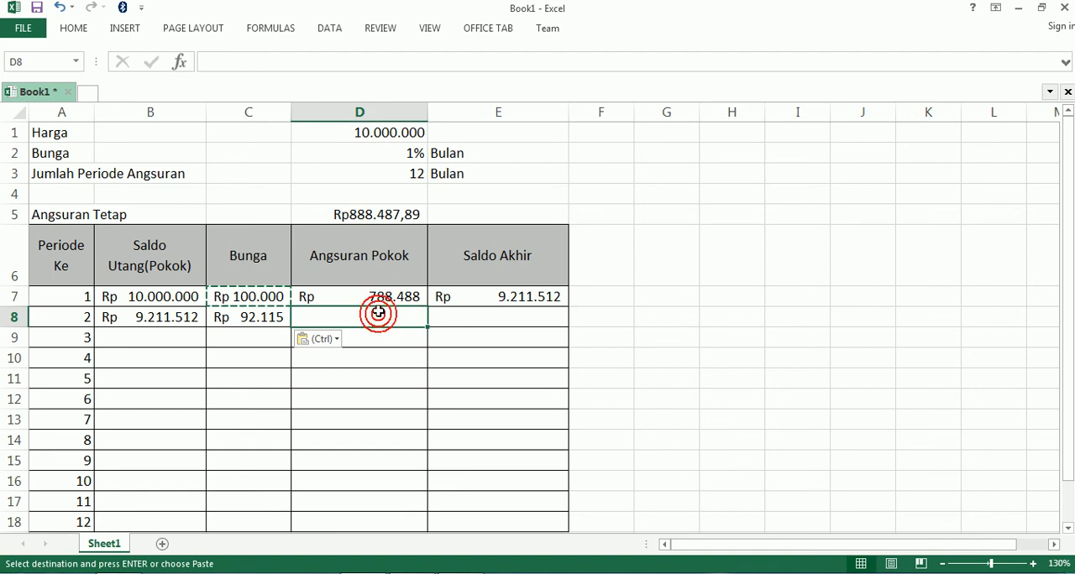
pyautogui.click(370, 297)
pyautogui.hotkey('ctrl', 'c')
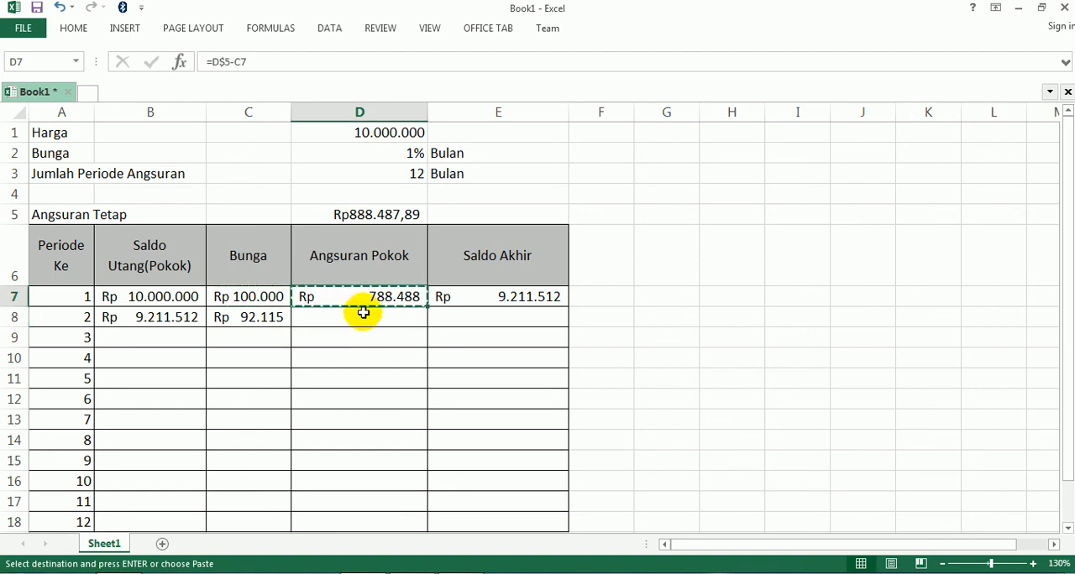
pyautogui.click(362, 312)
pyautogui.hotkey('ctrl', 'v')
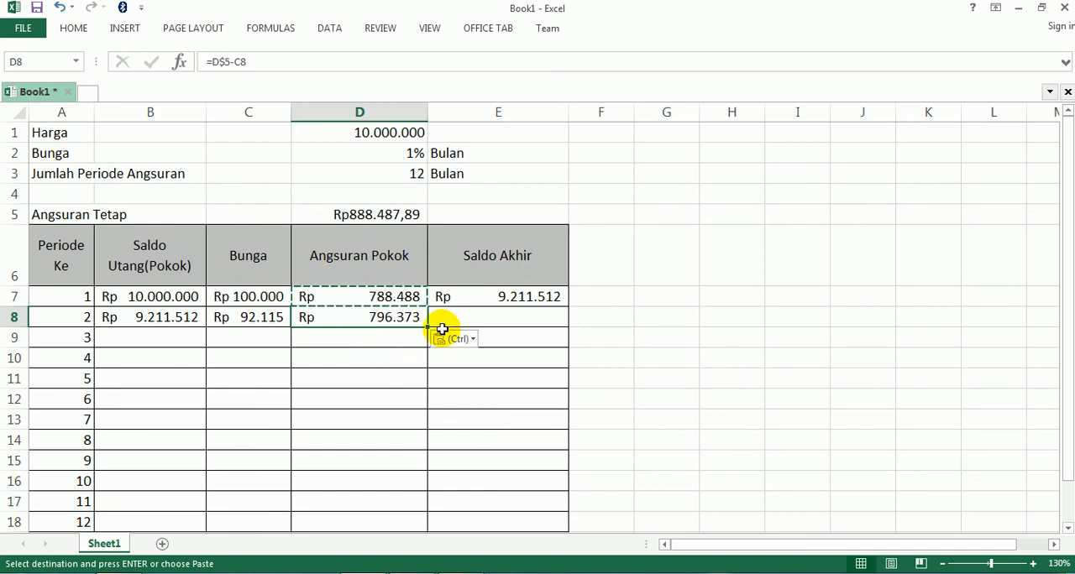
# Copy the first period's Saldo Akhir formula from E7 into E8
pyautogui.click(469, 320)
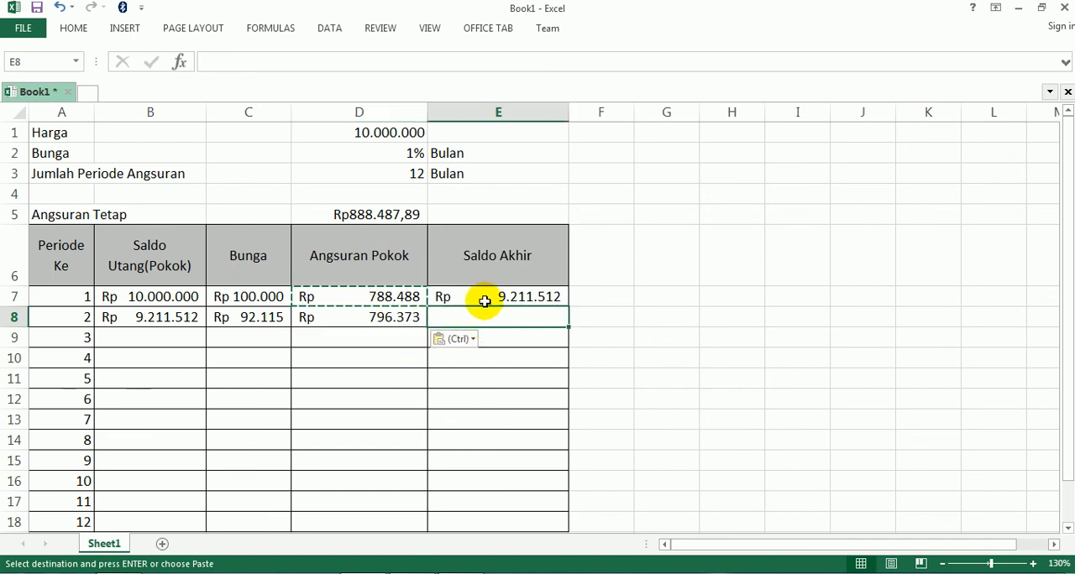
pyautogui.press('ctrl')
pyautogui.click(488, 292)
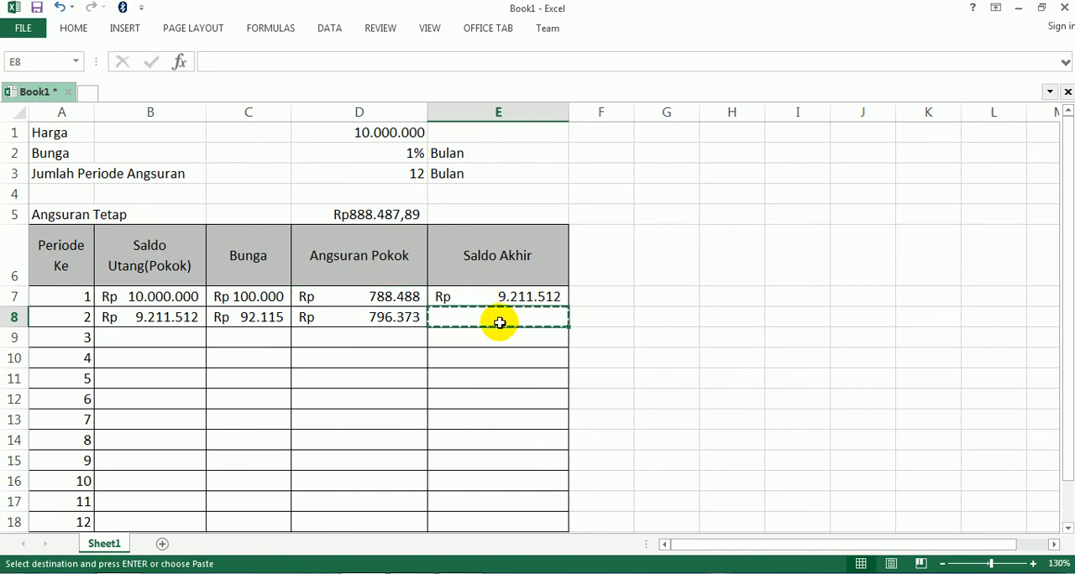
pyautogui.click(492, 300)
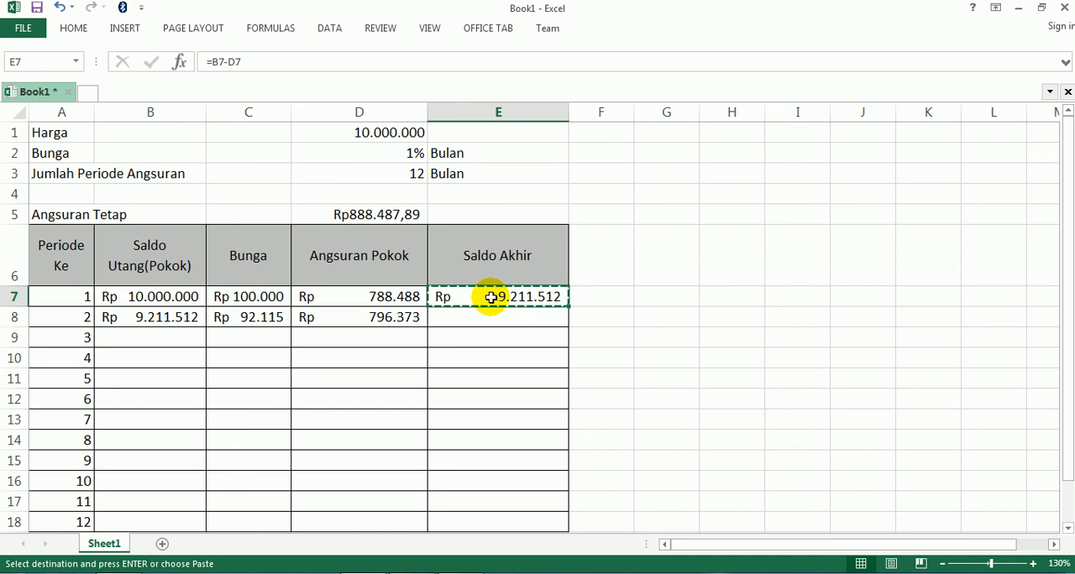
pyautogui.click(484, 322)
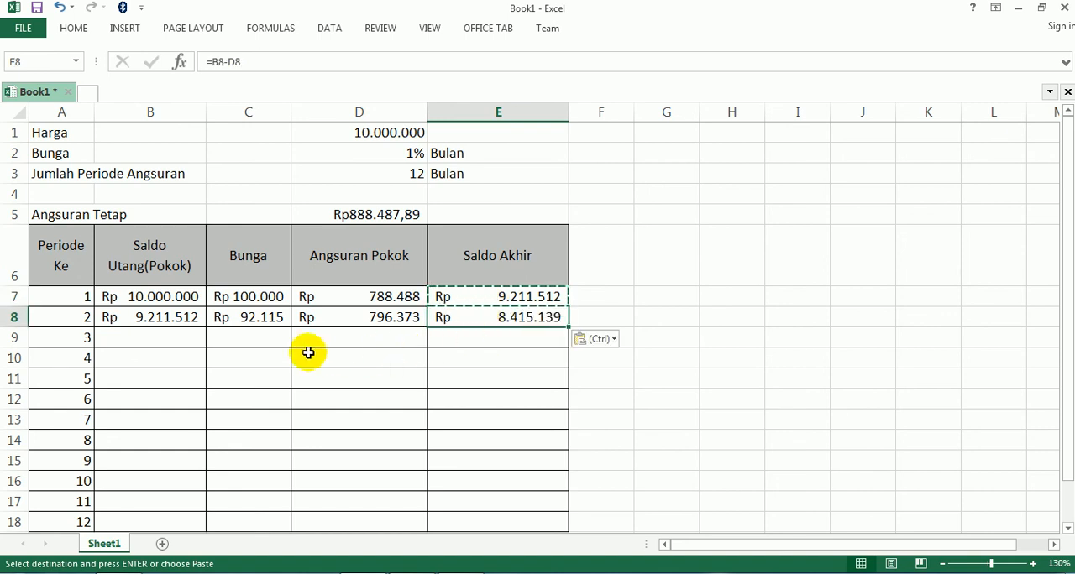
# Copy the formulas in C7:E7 together into C8:E8, and check the Saldo Utang(Pokok) formulas in B7 and B8
pyautogui.click(235, 296)
pyautogui.moveTo(240, 295); pyautogui.dragTo(486, 302)
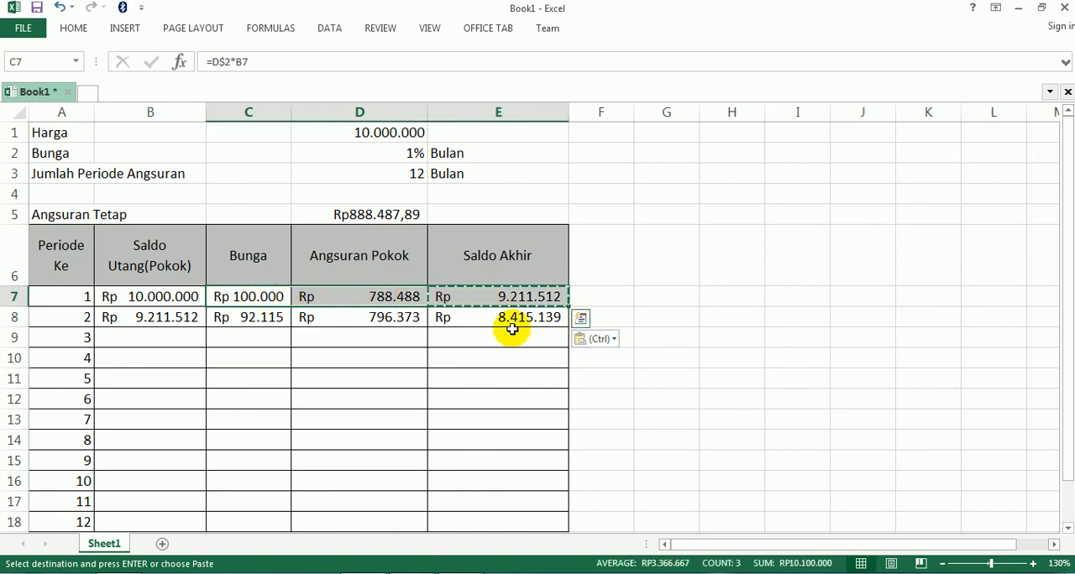
pyautogui.click(267, 319)
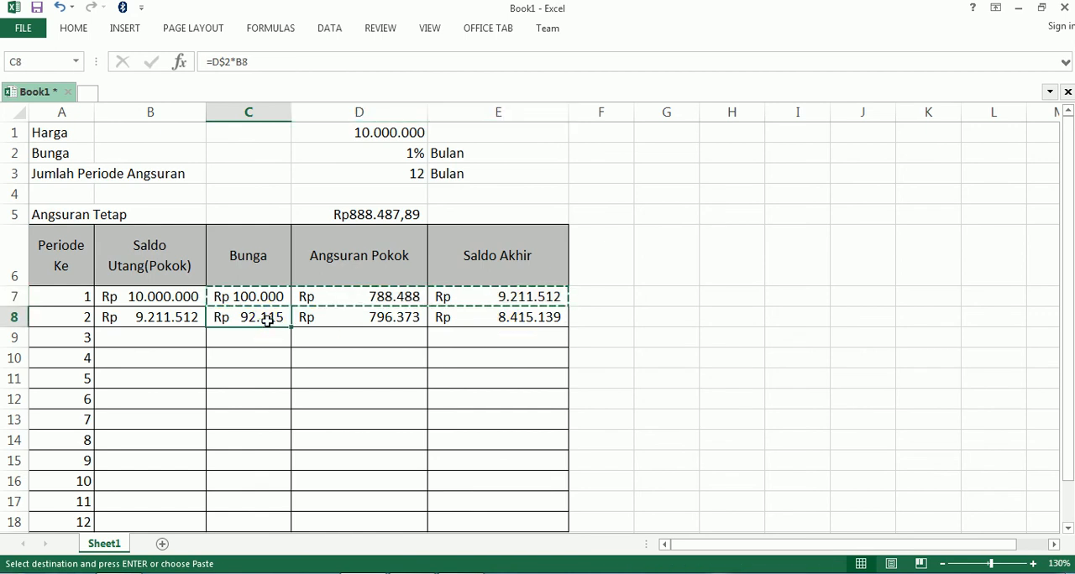
pyautogui.hotkey('ctrl', 'v')
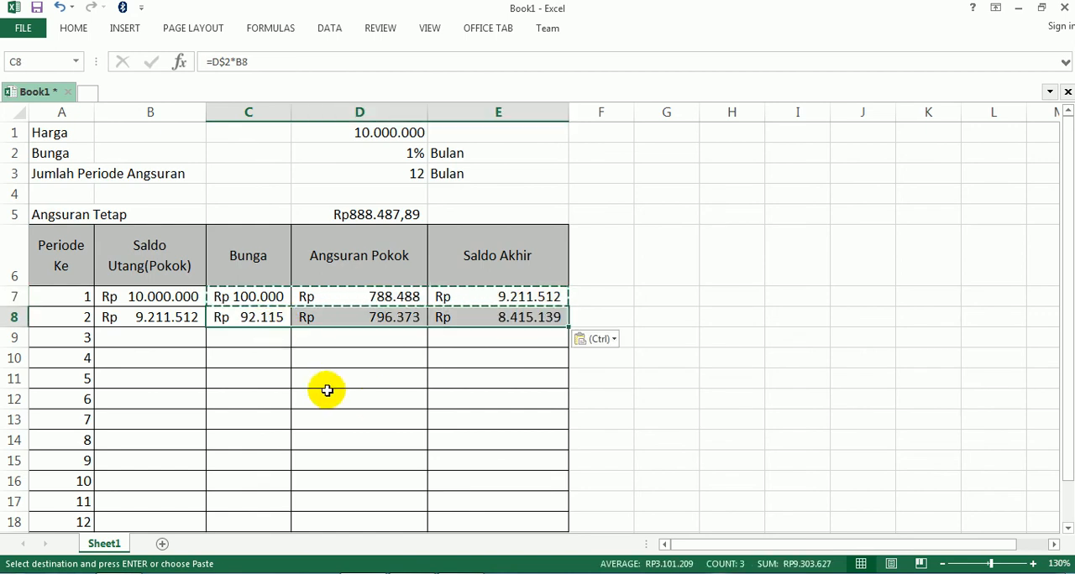
pyautogui.click(329, 390)
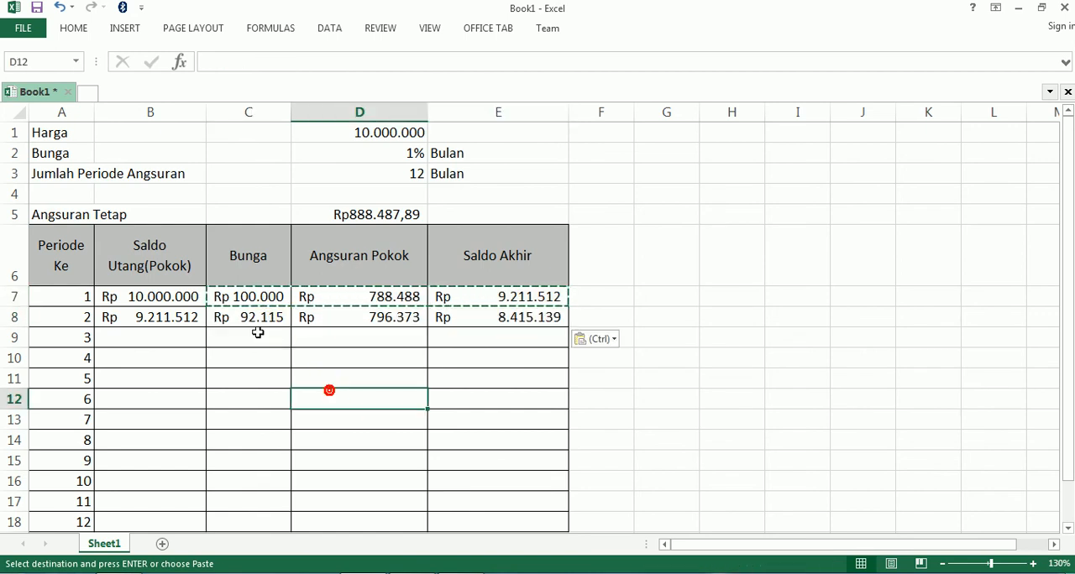
pyautogui.click(151, 298)
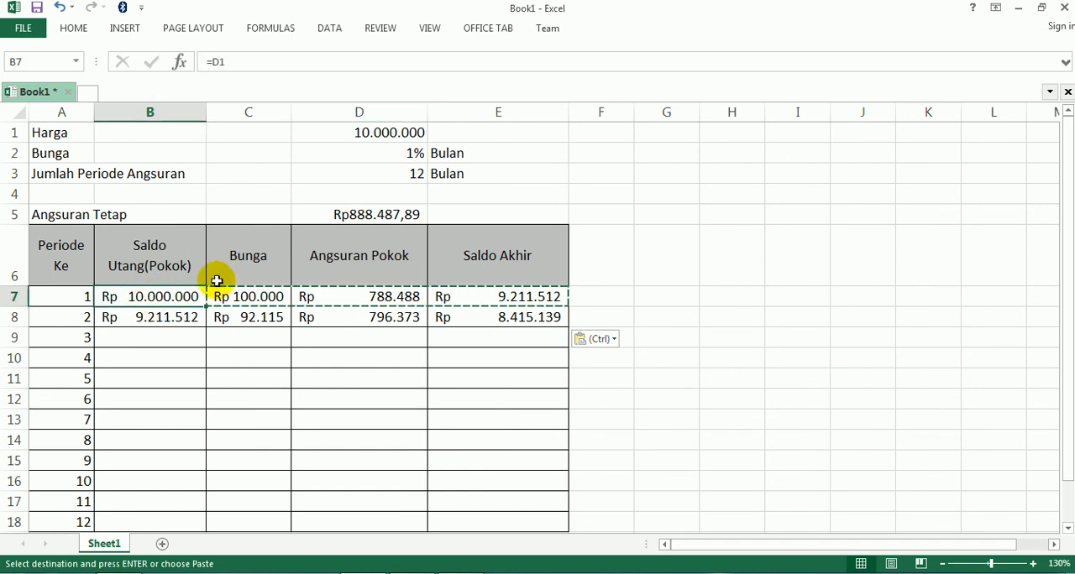
pyautogui.click(147, 317)
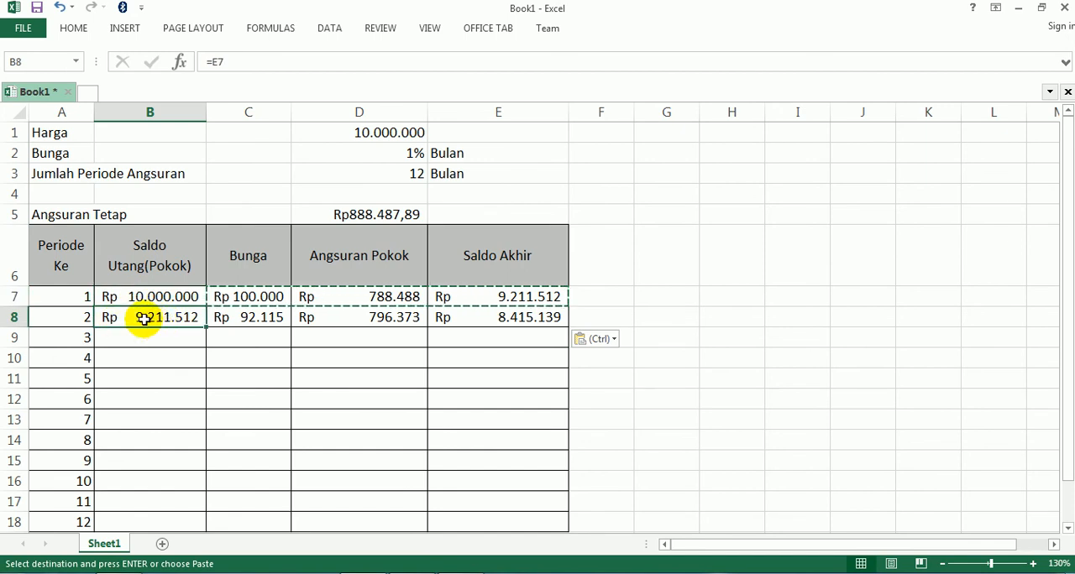
pyautogui.click(471, 391)
pyautogui.press('Escape')
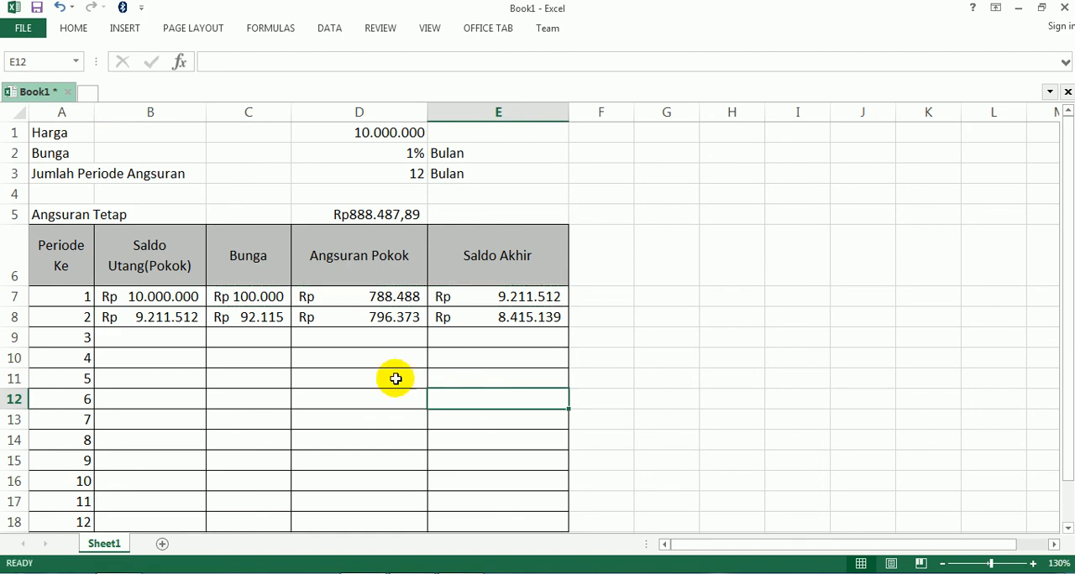
# Fill the second period's formulas in B8:E8 down through row 18 for period 12
pyautogui.click(126, 317)
pyautogui.moveTo(128, 317); pyautogui.dragTo(561, 329)
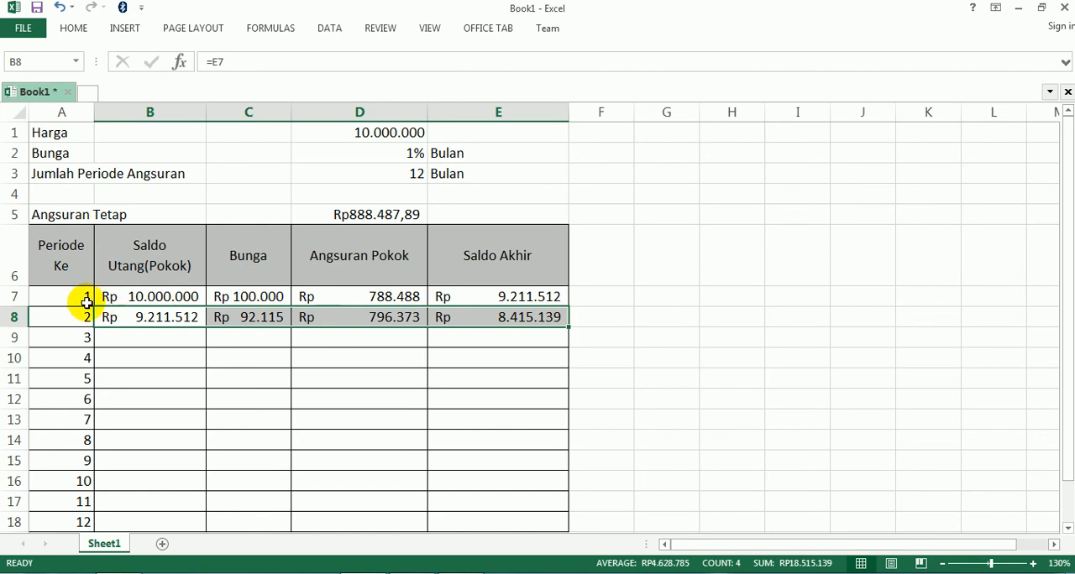
pyautogui.moveTo(571, 328); pyautogui.dragTo(576, 495)
pyautogui.hotkey('ctrl', 'z')
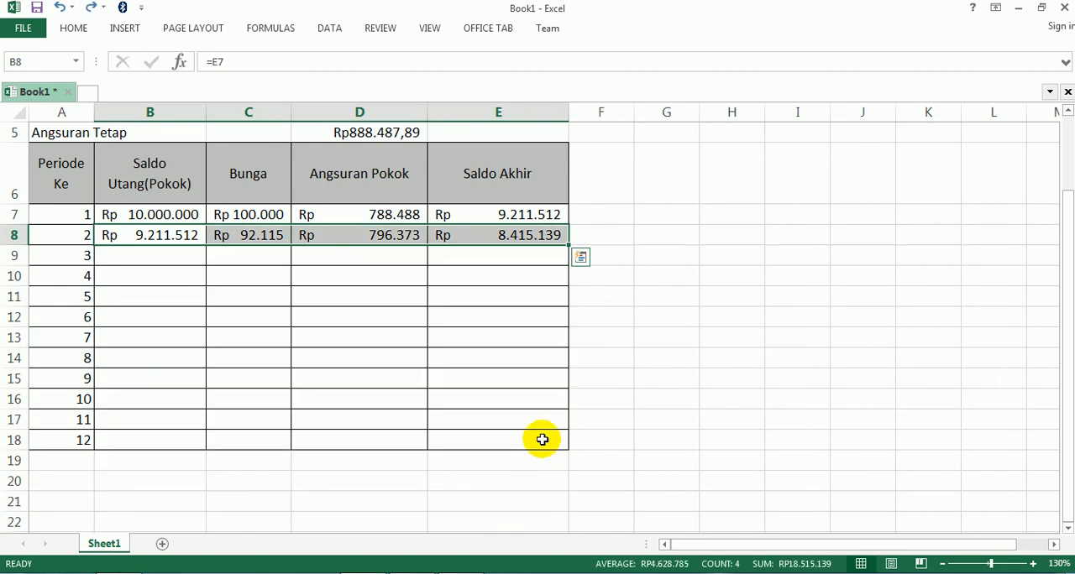
pyautogui.moveTo(569, 245); pyautogui.dragTo(573, 446)
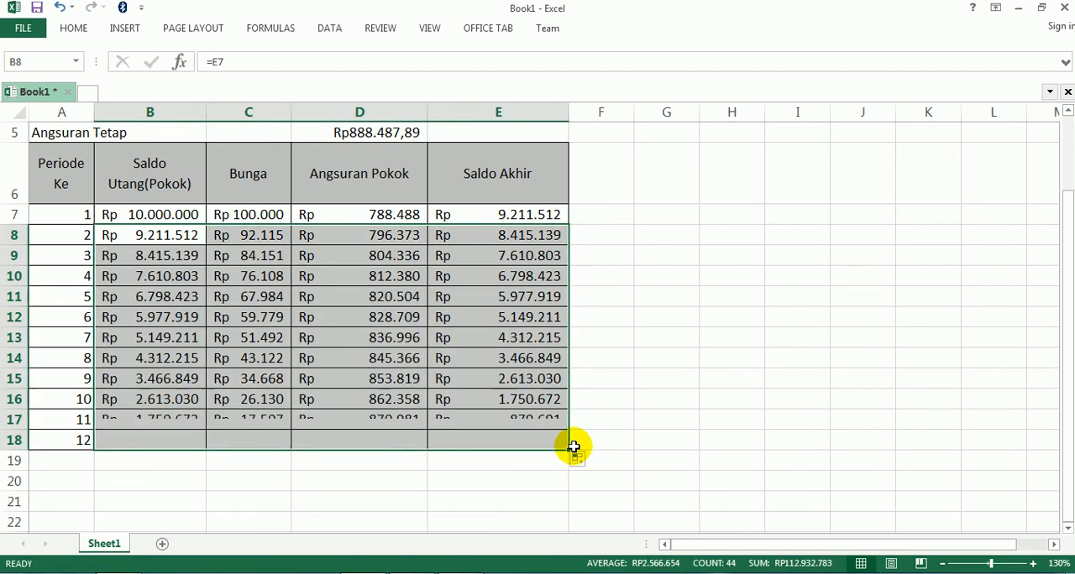
# Review the filled installment table from the loan data down to period 12's Saldo Akhir
pyautogui.scroll(2, 643, 413)
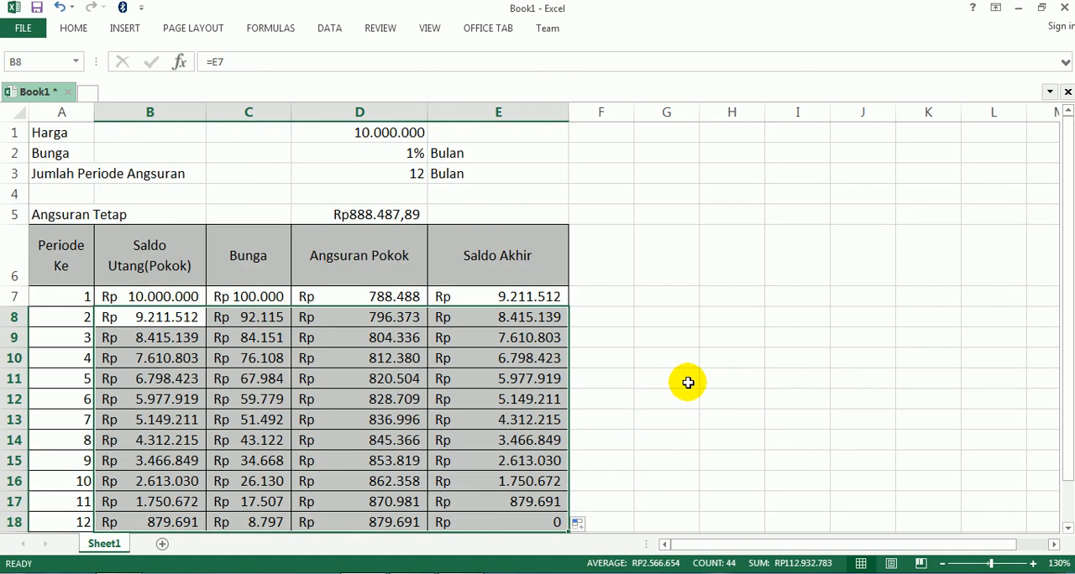
pyautogui.click(711, 359)
pyautogui.scroll(-2, 711, 358)
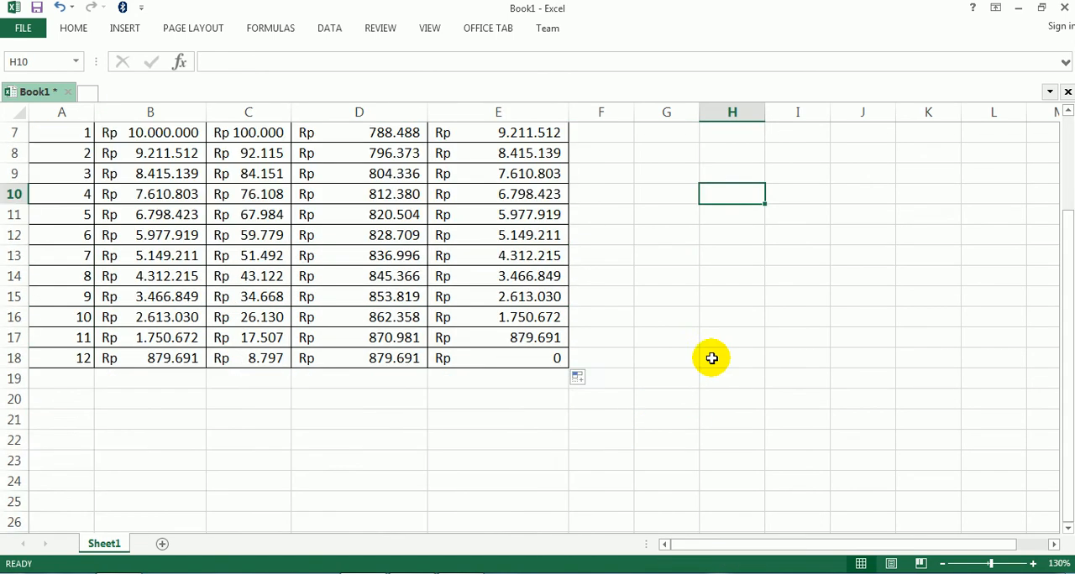
pyautogui.scroll(1, 711, 358)
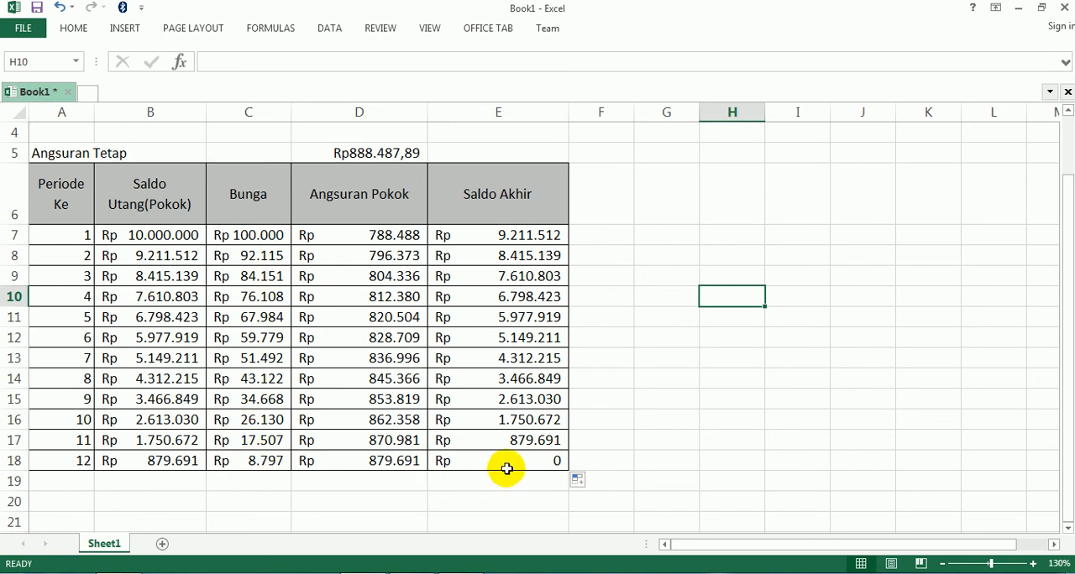
pyautogui.click(643, 375)
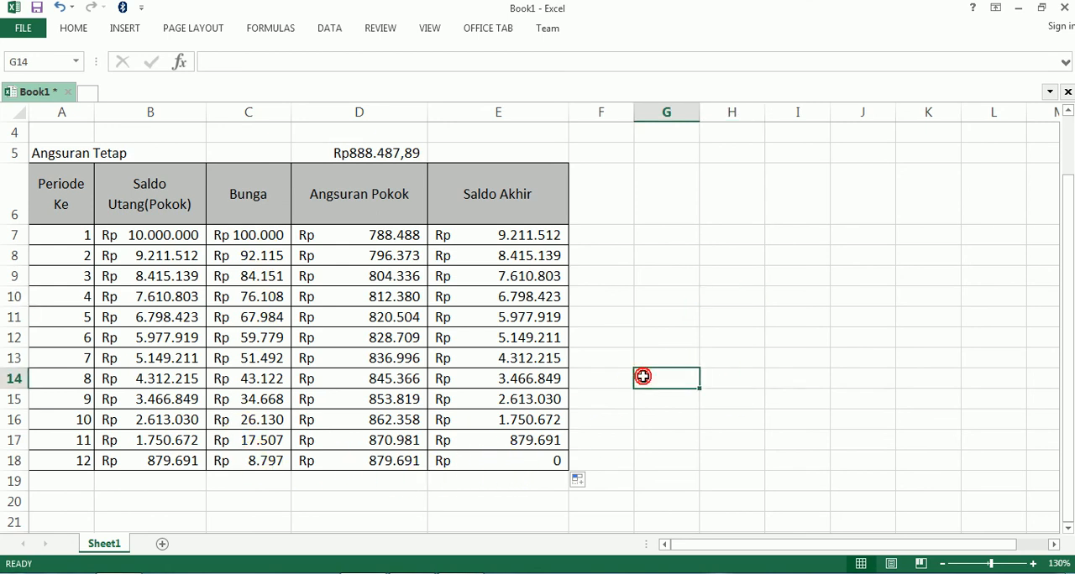
pyautogui.scroll(1, 642, 377)
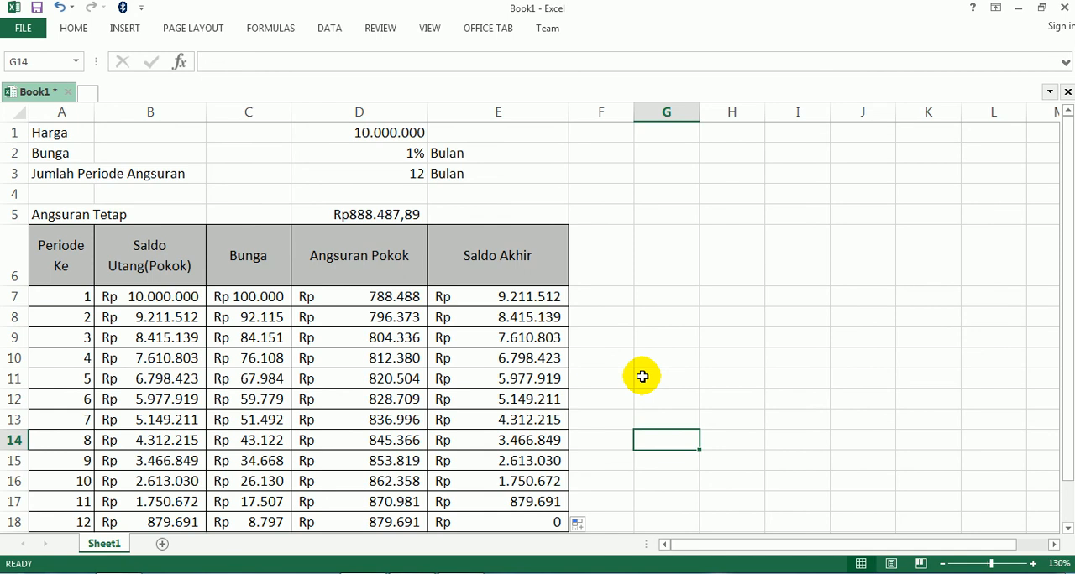